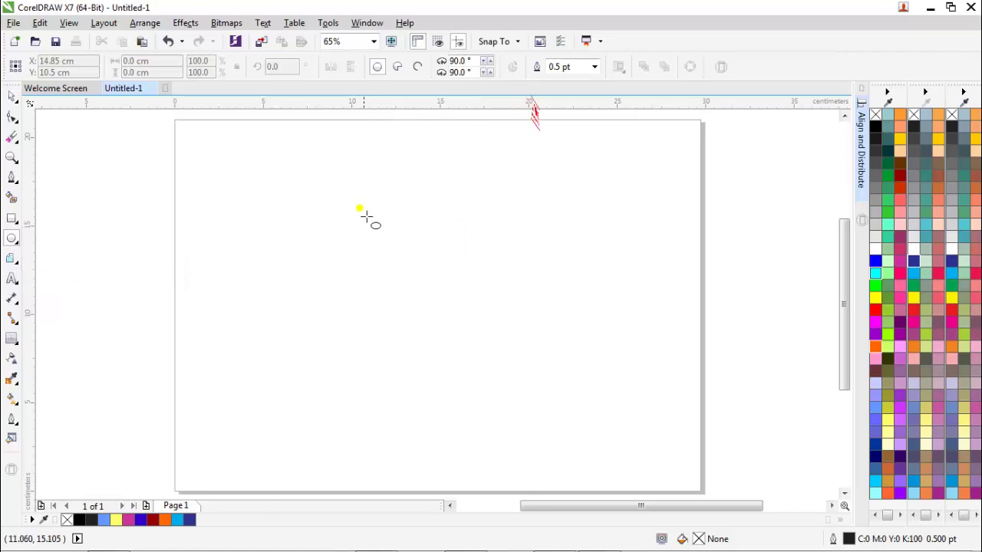
Step: Draw a circle in the middle of the page and set its size to 9 × 9 cm
{"action": "left_click_drag", "start_coordinate": [350, 188], "coordinate": [470, 358]}
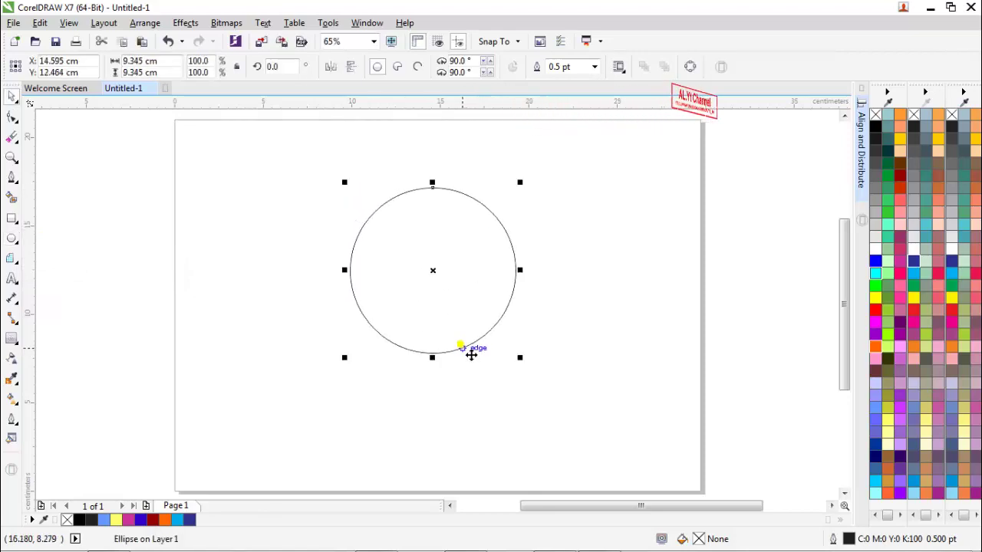
{"action": "left_click", "coordinate": [149, 61]}
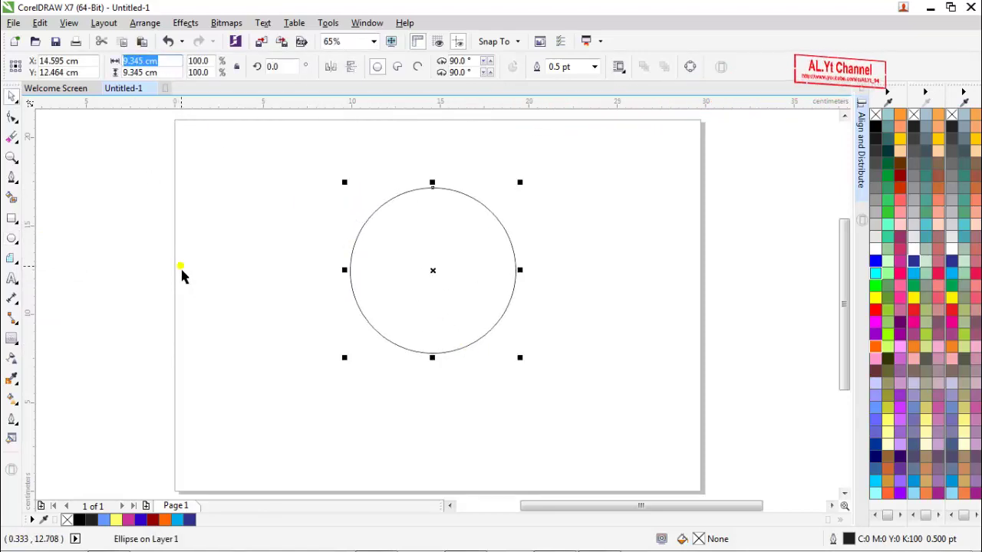
{"action": "type", "text": "9"}
{"action": "key", "text": "Tab"}
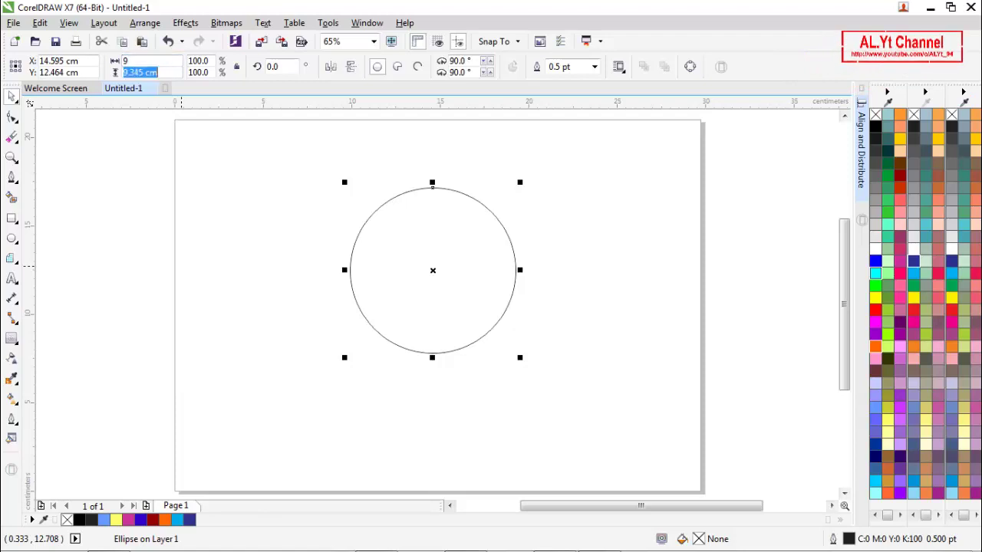
{"action": "type", "text": "9"}
{"action": "key", "text": "Return"}
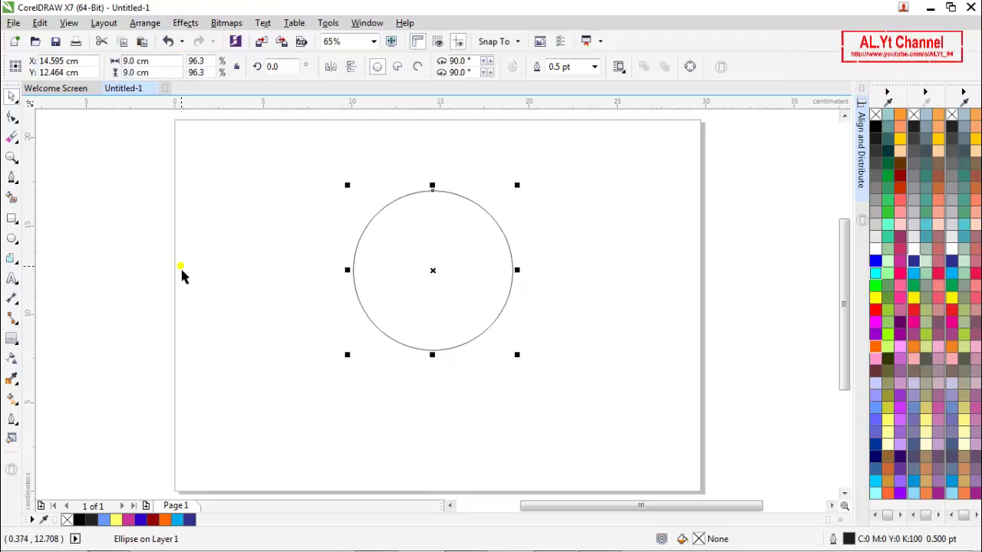
Step: Centre the circle on the page and paste a copy of it in the same place
{"action": "key", "text": "p"}
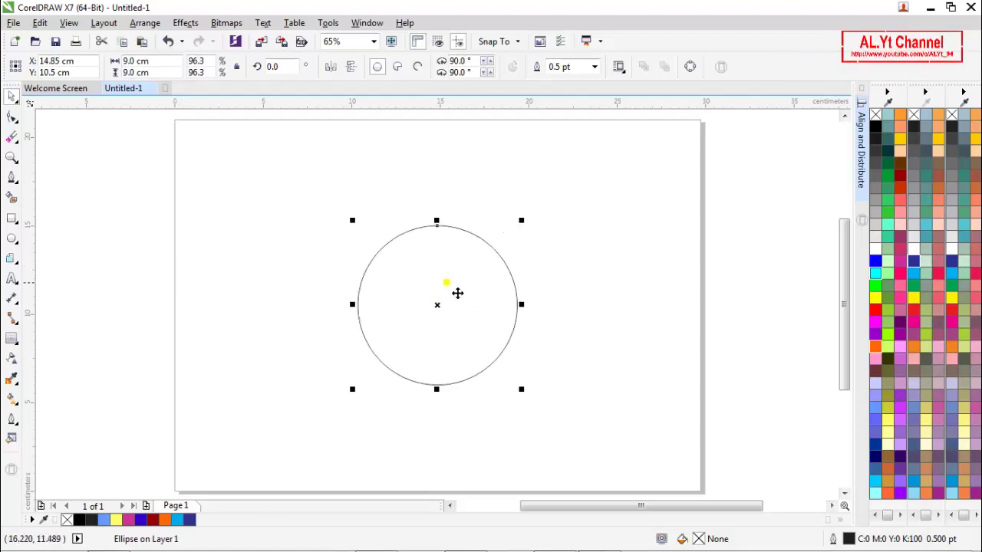
{"action": "right_click", "coordinate": [455, 296]}
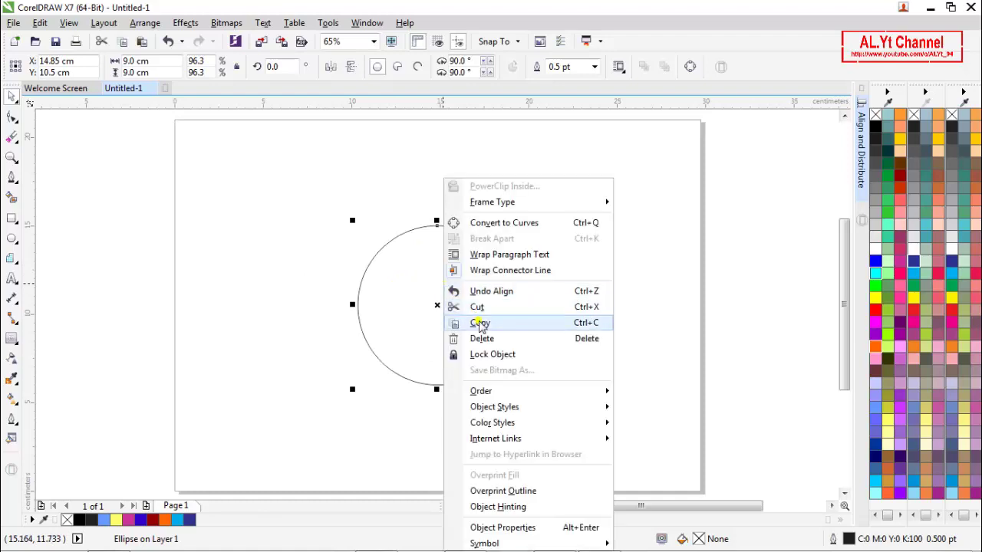
{"action": "left_click", "coordinate": [478, 322]}
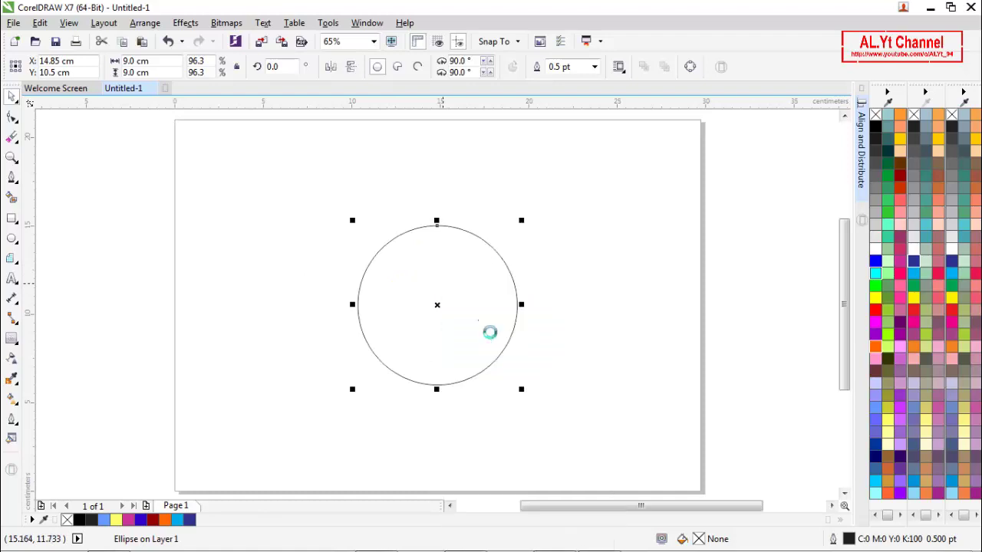
{"action": "right_click", "coordinate": [574, 268]}
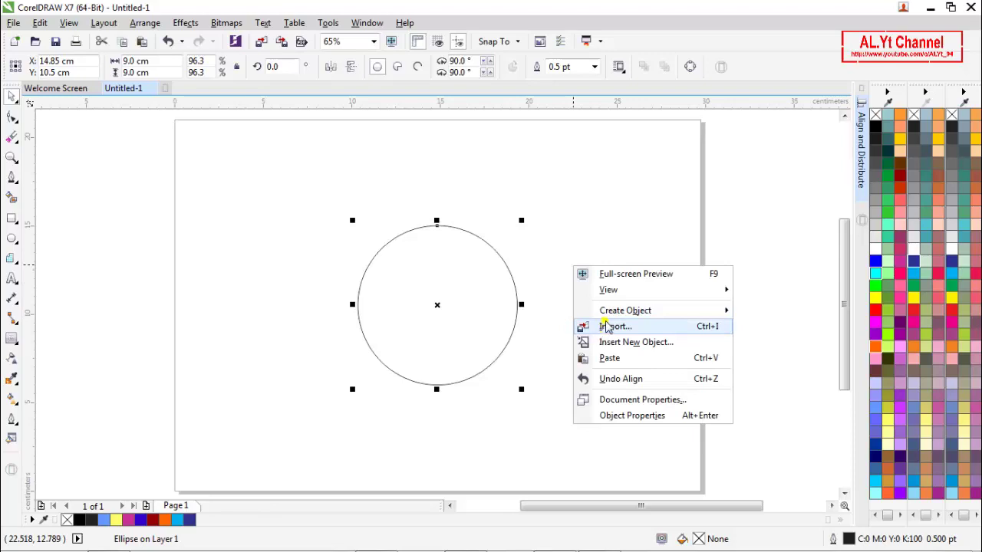
{"action": "left_click", "coordinate": [611, 359]}
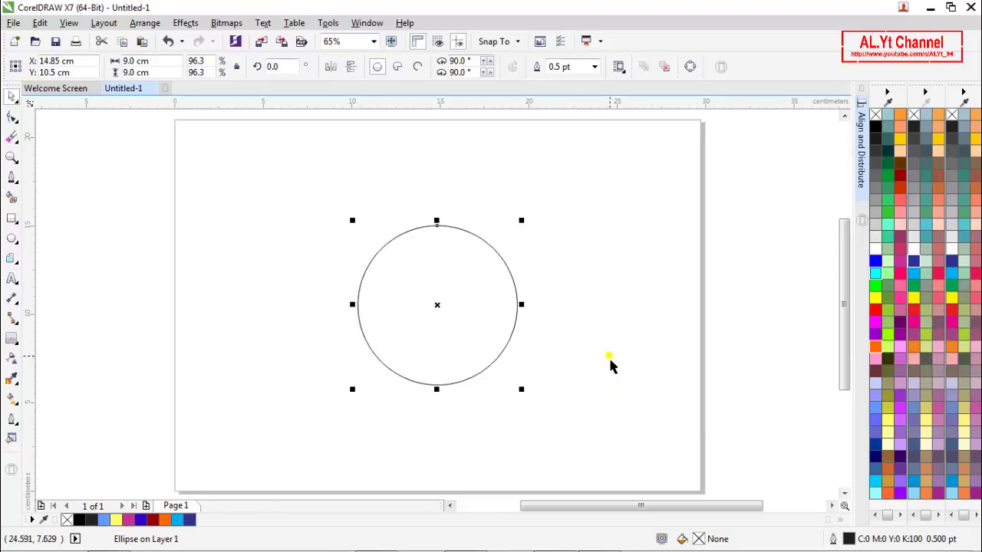
Step: Set the pasted circle's width and height to 8 cm
{"action": "left_click_drag", "start_coordinate": [165, 61], "coordinate": [104, 73]}
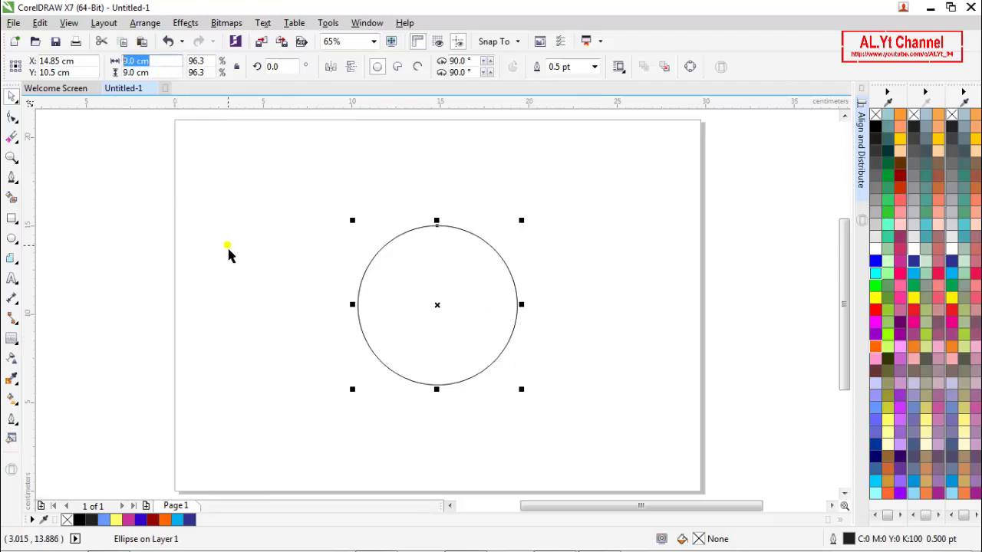
{"action": "type", "text": "8"}
{"action": "key", "text": "Tab"}
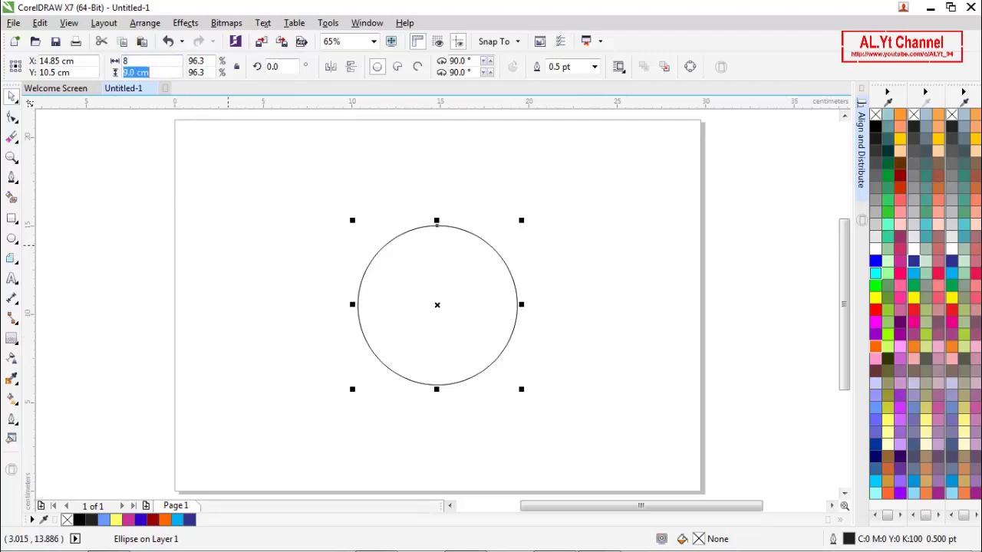
{"action": "type", "text": "9"}
{"action": "key", "text": "Return"}
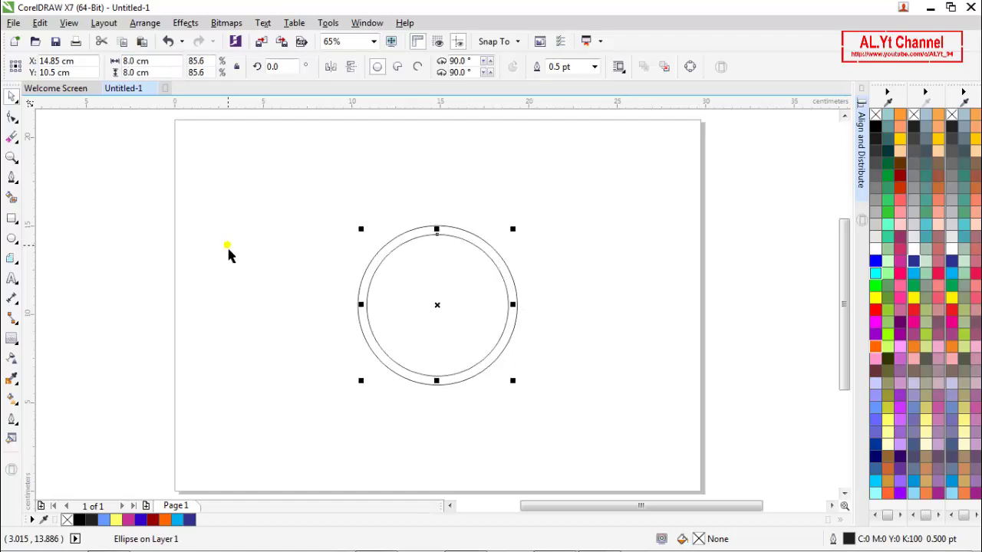
Step: Trim the outer circle with the concentric inner circle, then clear the selection
{"action": "left_click_drag", "start_coordinate": [297, 184], "coordinate": [580, 427]}
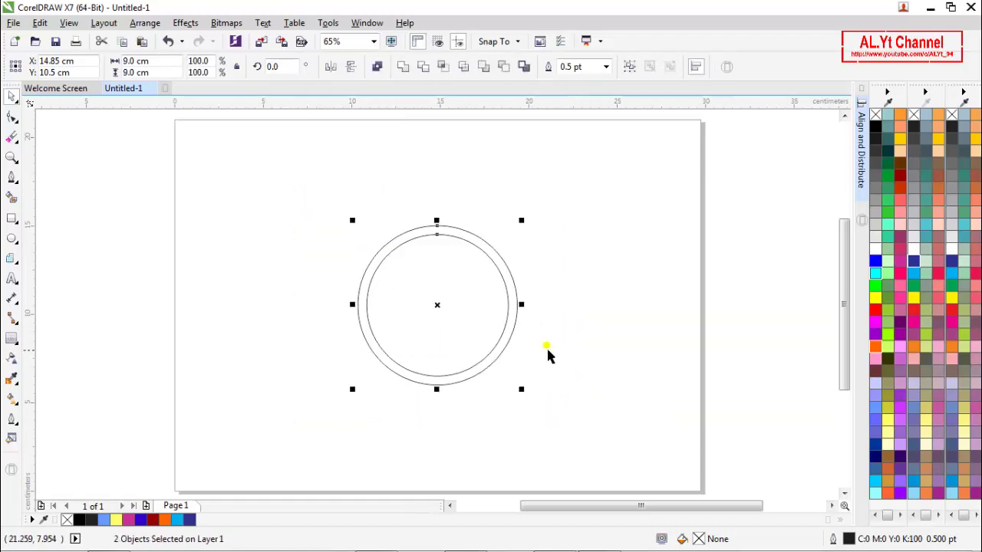
{"action": "left_click", "coordinate": [426, 71]}
{"action": "left_click", "coordinate": [542, 237]}
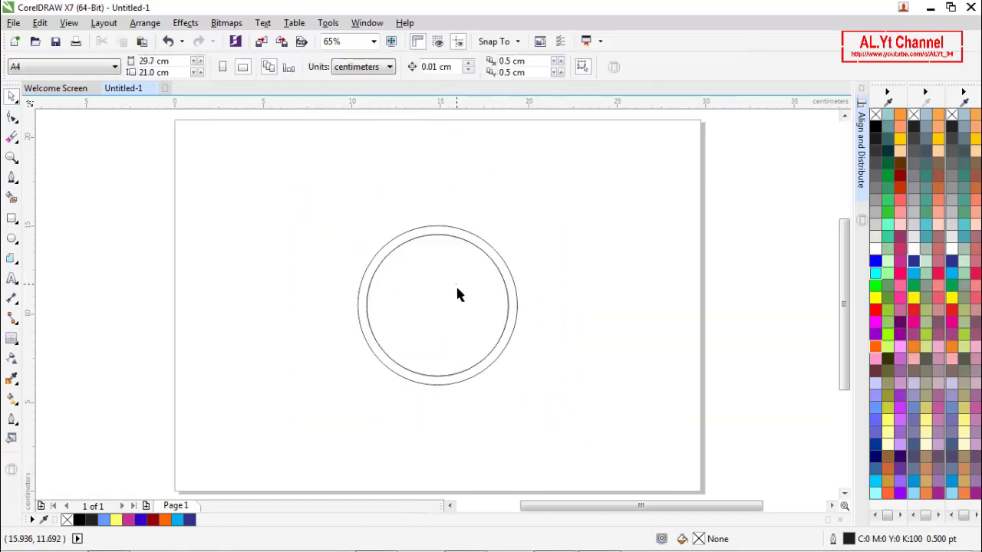
{"action": "left_click_drag", "start_coordinate": [458, 290], "coordinate": [513, 307]}
{"action": "left_click", "coordinate": [560, 267]}
{"action": "left_click_drag", "start_coordinate": [335, 197], "coordinate": [590, 444]}
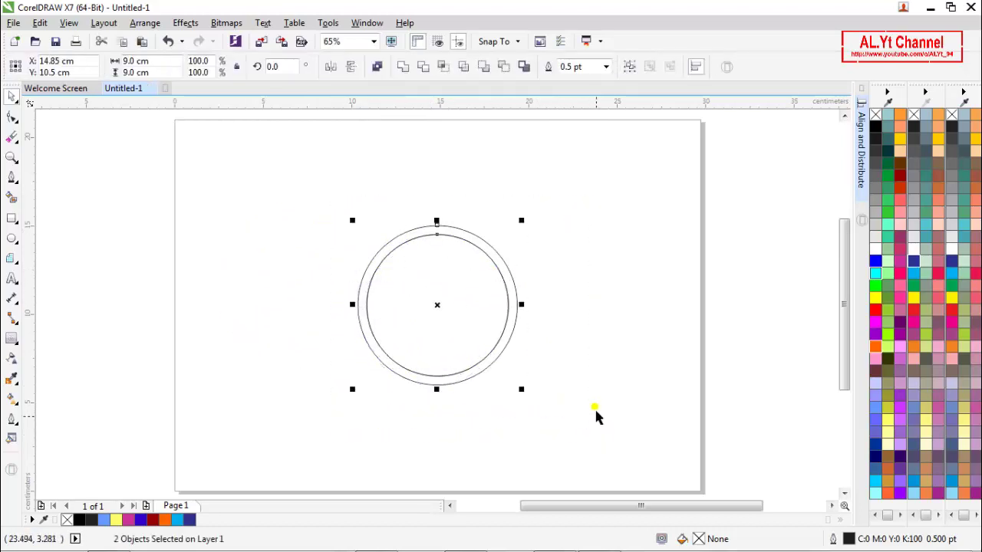
{"action": "left_click", "coordinate": [594, 345]}
Step: Resize the inner circle to 7 × 7 cm, leaving the trimmed outer ring as it is
{"action": "left_click", "coordinate": [456, 316]}
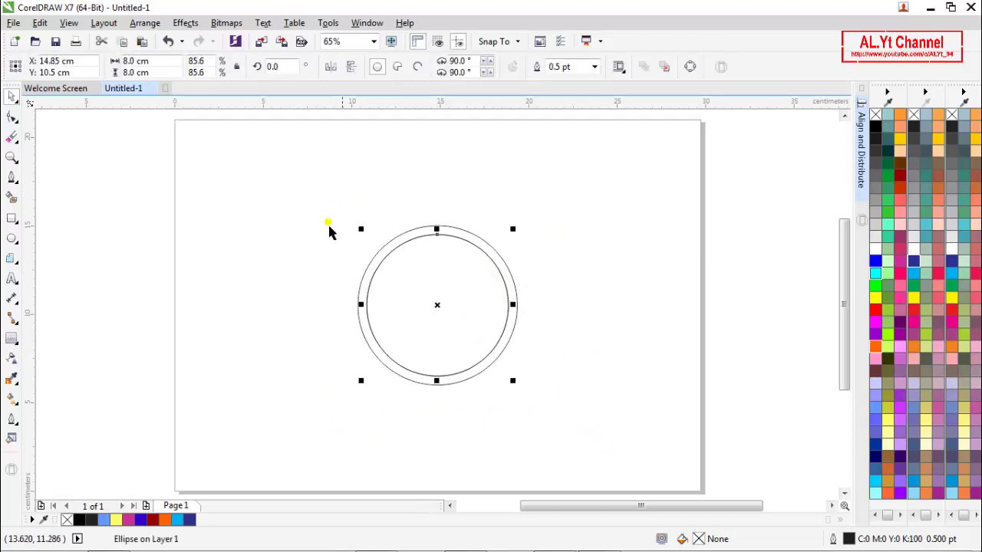
{"action": "left_click", "coordinate": [144, 63]}
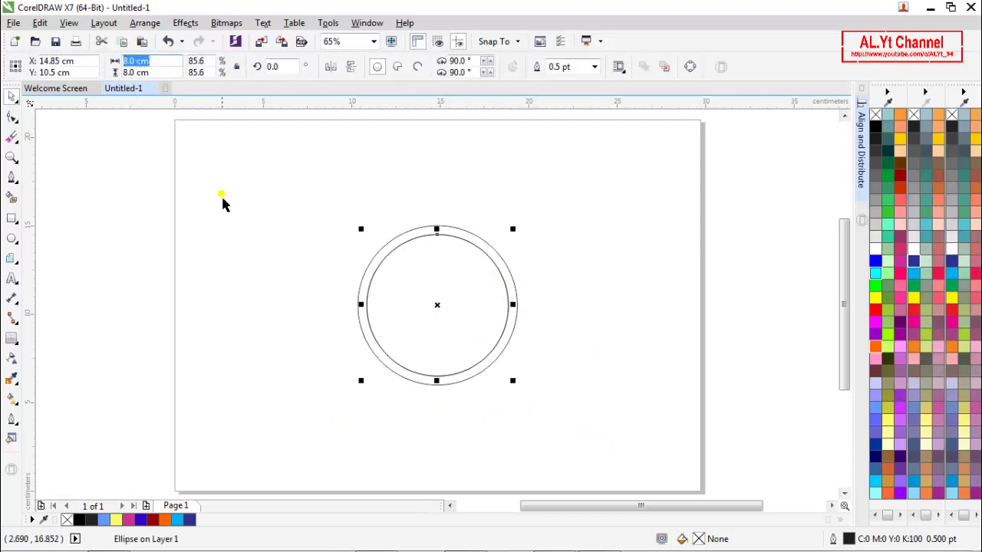
{"action": "type", "text": "7"}
{"action": "key", "text": "Tab"}
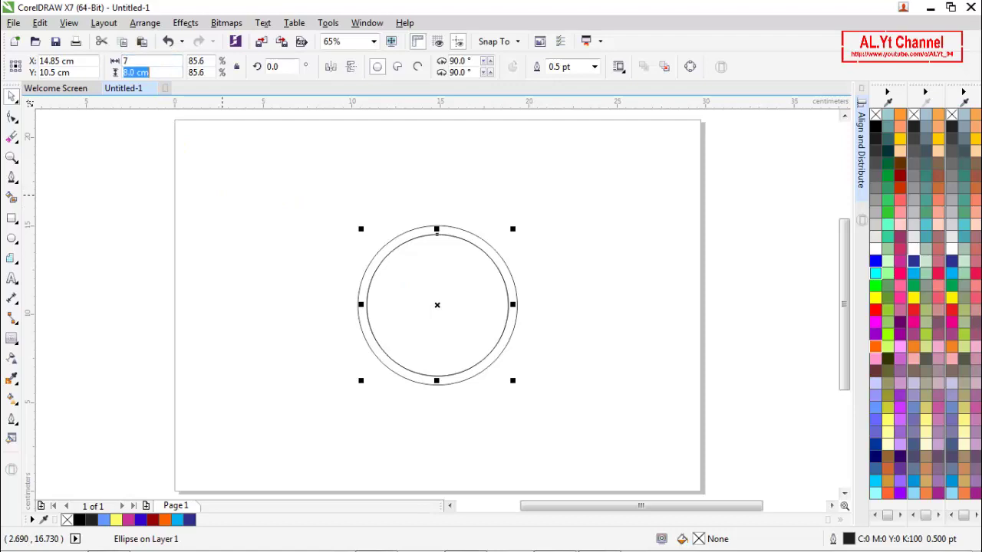
{"action": "type", "text": "7"}
{"action": "key", "text": "Return"}
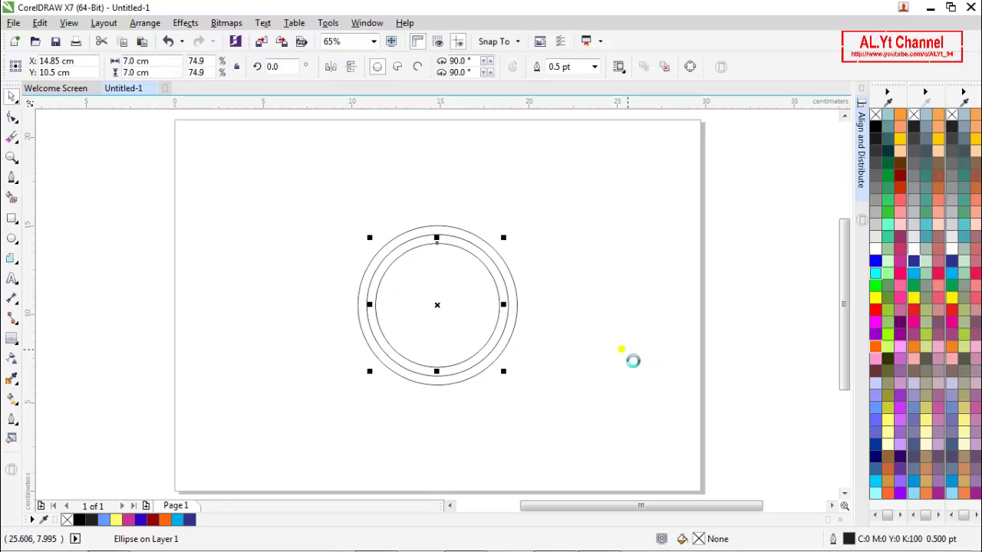
Step: Resize the copy of the innermost circle to 6 × 6 cm
{"action": "left_click", "coordinate": [171, 63]}
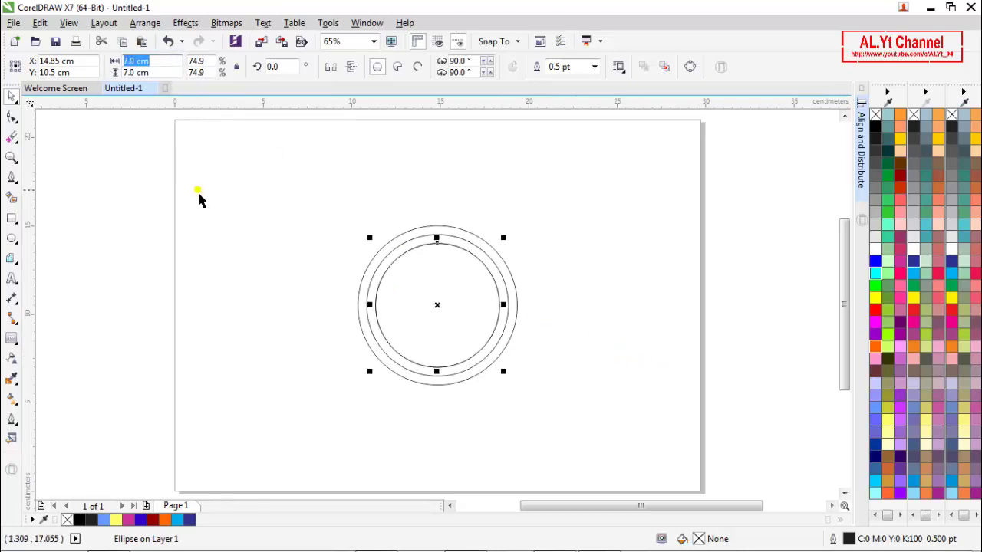
{"action": "type", "text": "6"}
{"action": "key", "text": "Tab"}
{"action": "type", "text": "6"}
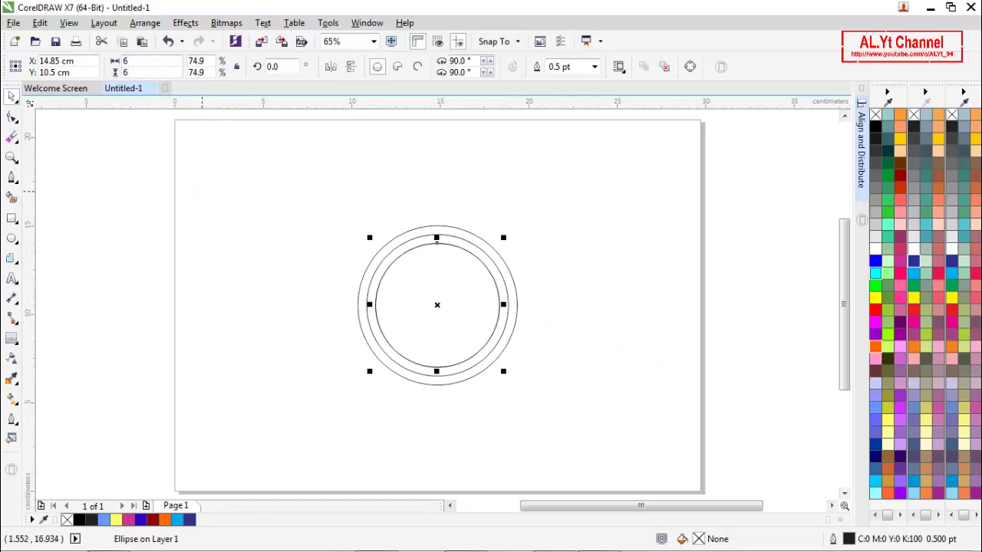
{"action": "key", "text": "Return"}
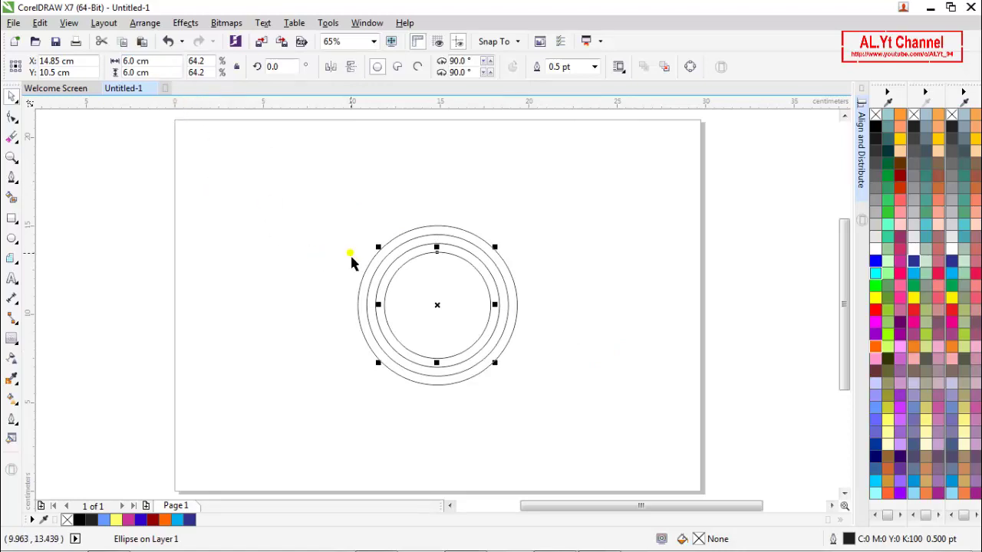
Step: Set the next concentric circle copy to 5 cm wide and 5 cm high
{"action": "left_click", "coordinate": [138, 61]}
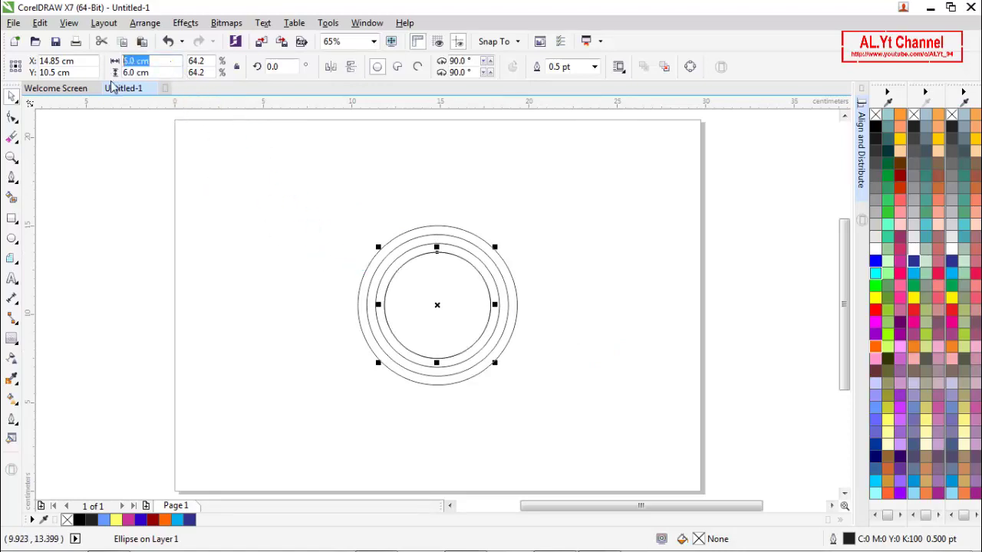
{"action": "left_click", "coordinate": [260, 237]}
{"action": "type", "text": "5"}
{"action": "key", "text": "Tab"}
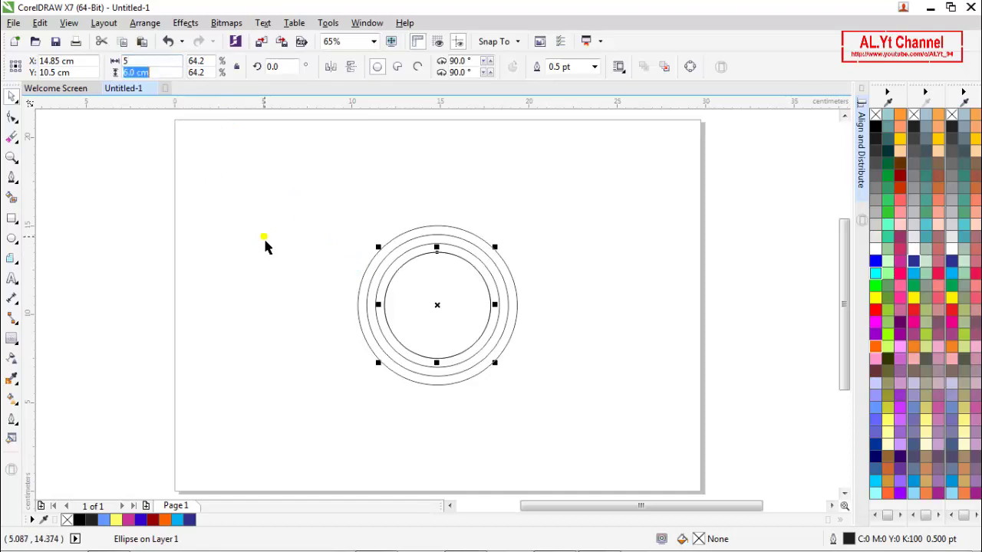
{"action": "type", "text": "5"}
{"action": "key", "text": "Return"}
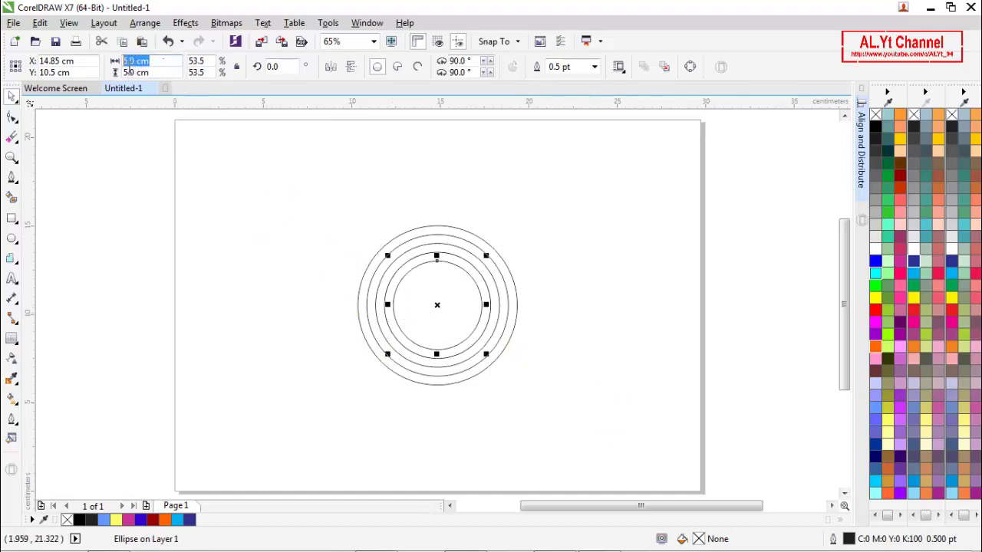
Step: Select the innermost circle copy and set its size to 4 × 4 cm
{"action": "left_click", "coordinate": [239, 236]}
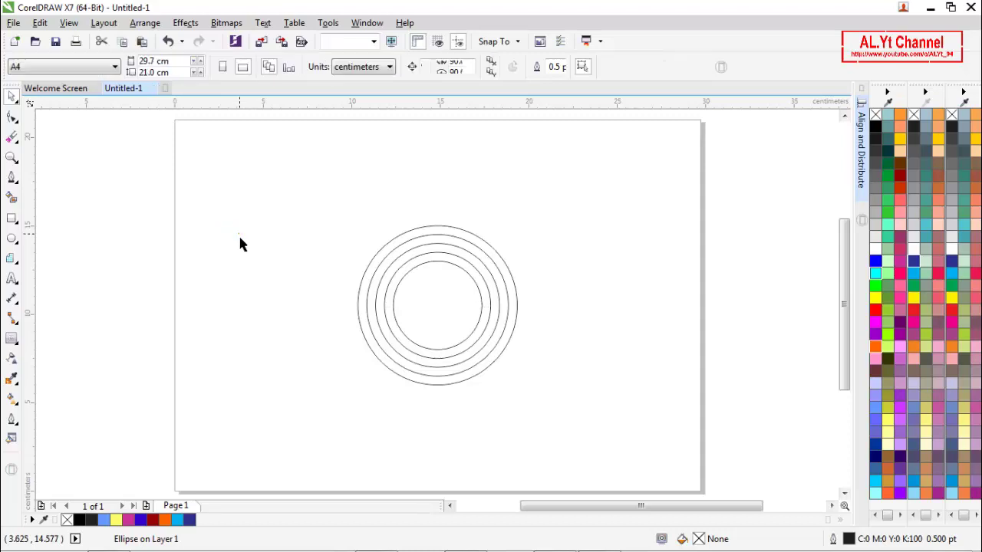
{"action": "left_click", "coordinate": [444, 313]}
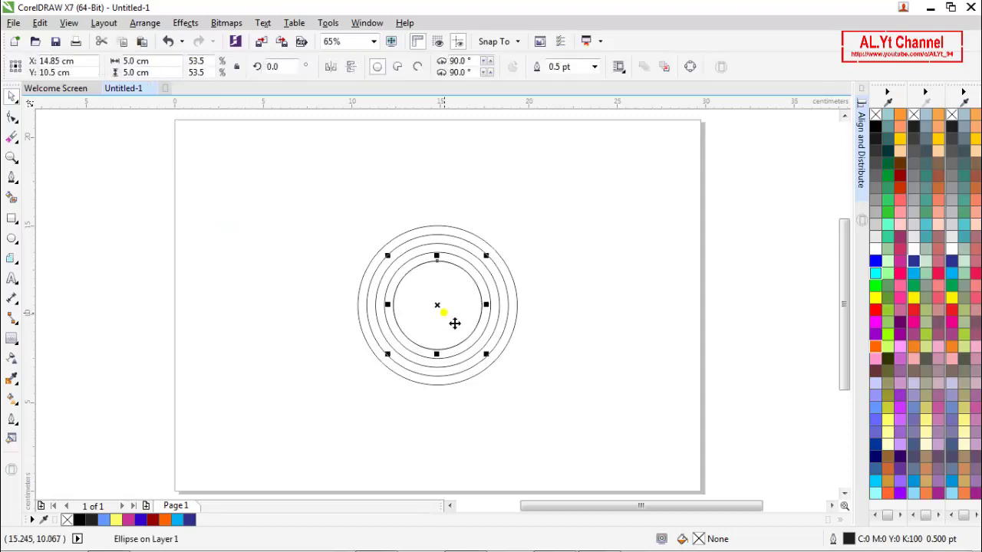
{"action": "left_click", "coordinate": [158, 63]}
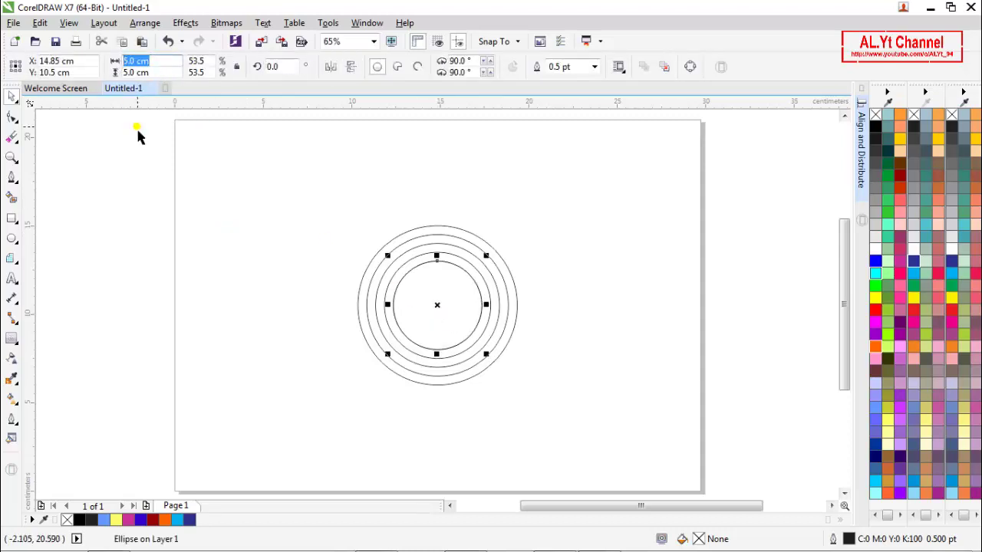
{"action": "type", "text": "4"}
{"action": "key", "text": "Tab"}
{"action": "type", "text": "4"}
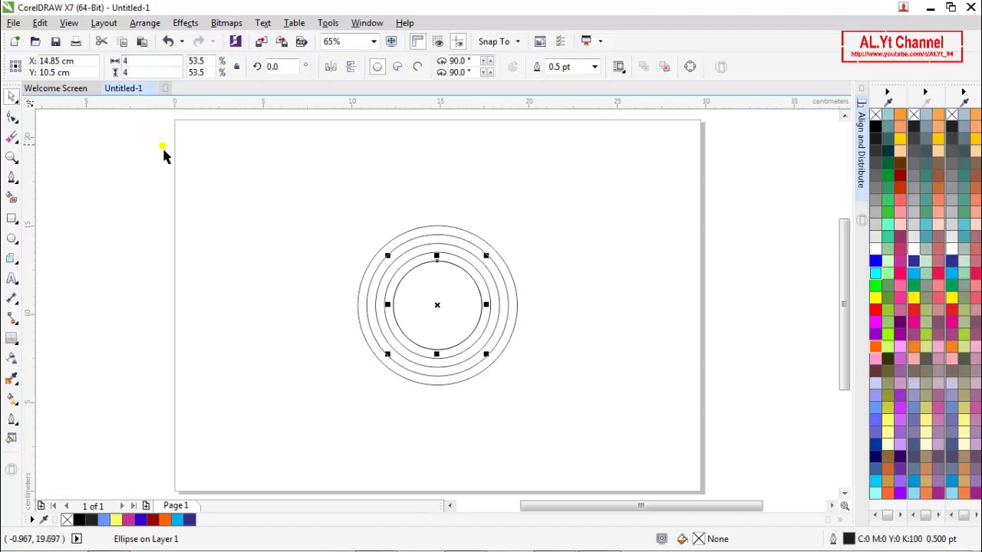
{"action": "key", "text": "Return"}
{"action": "left_click", "coordinate": [277, 239]}
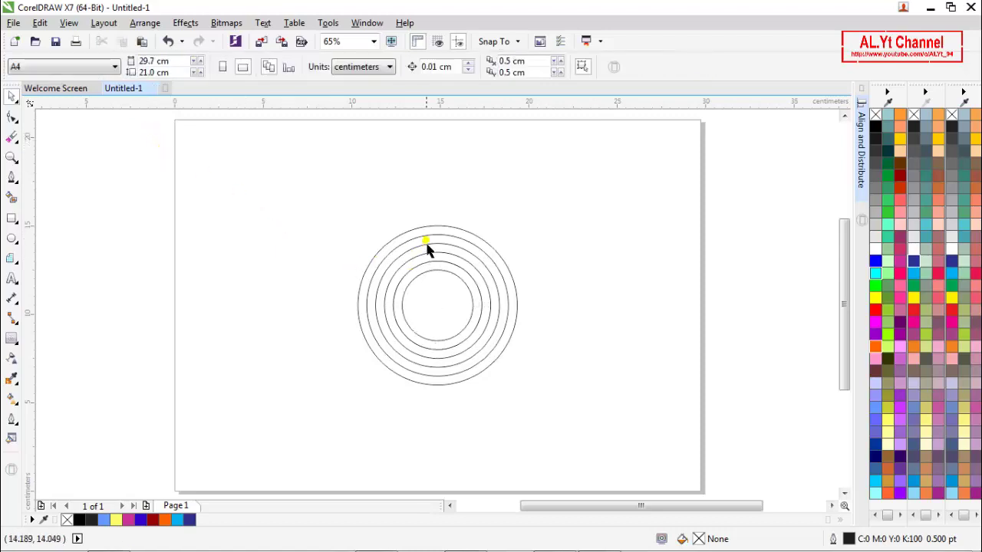
{"action": "scroll", "coordinate": [443, 238], "scroll_direction": "up", "scroll_amount": 2}
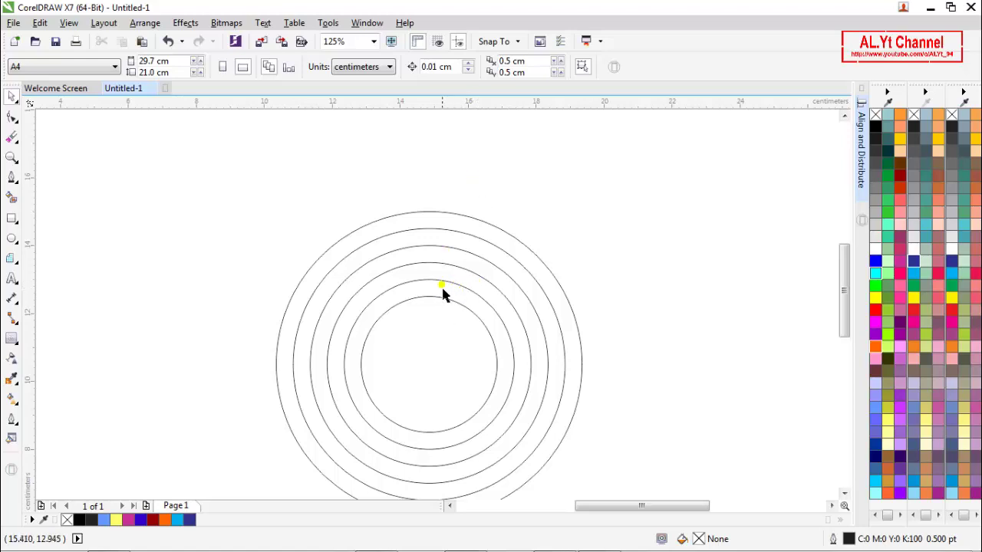
{"action": "scroll", "coordinate": [414, 256], "scroll_direction": "down", "scroll_amount": 2}
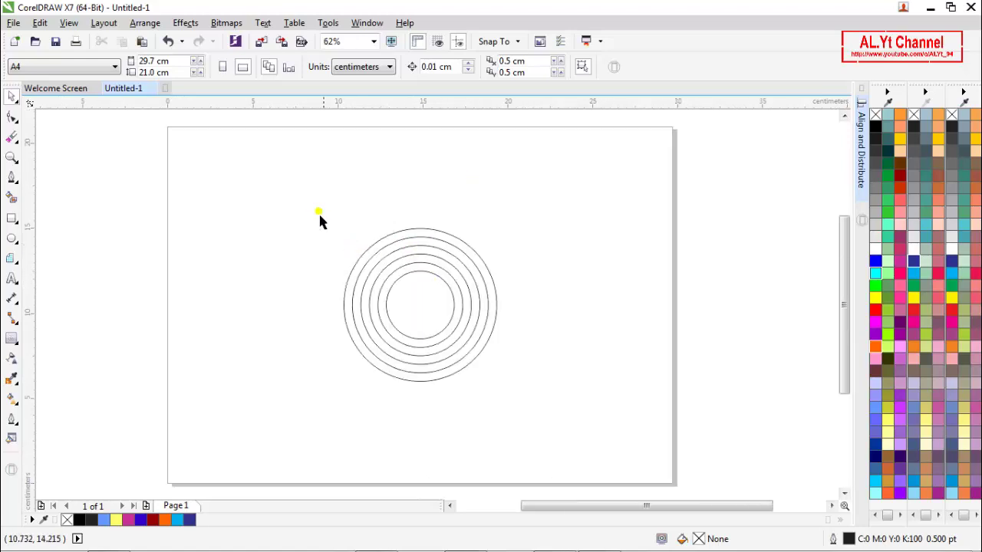
{"action": "left_click_drag", "start_coordinate": [318, 211], "coordinate": [563, 445]}
{"action": "left_click", "coordinate": [588, 218]}
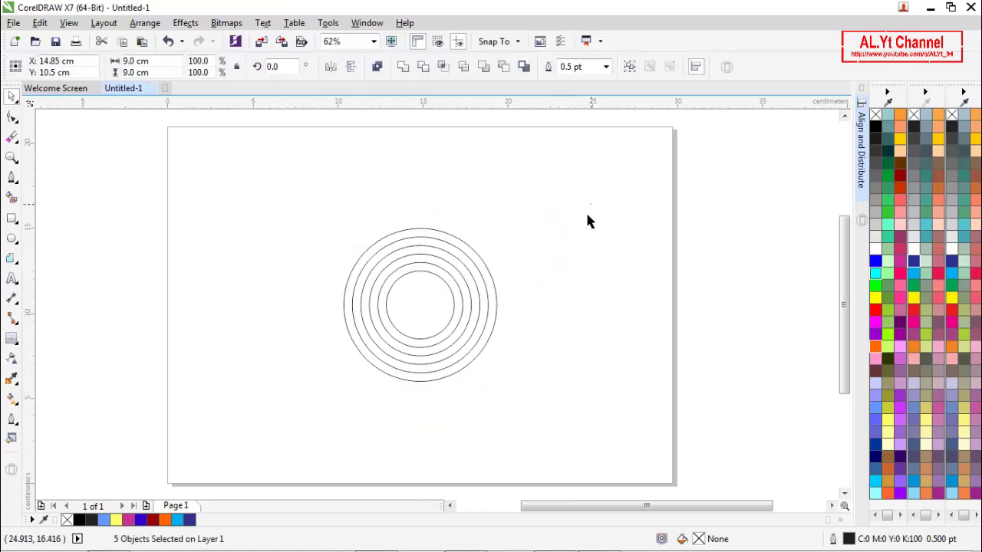
Step: Draw a tall, narrow rectangle about 1.7 × 10 cm to the left of the concentric circles
{"action": "left_click", "coordinate": [11, 218]}
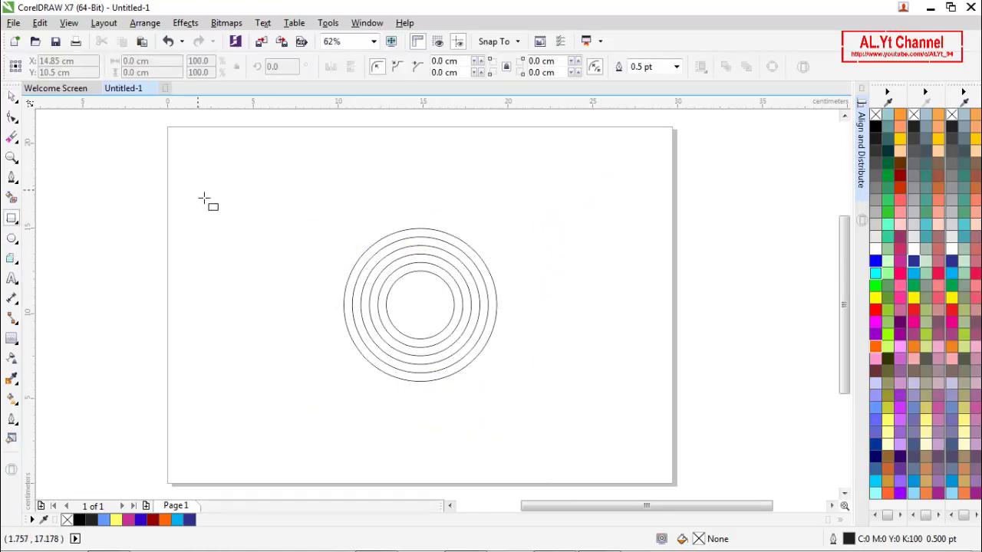
{"action": "left_click_drag", "start_coordinate": [197, 191], "coordinate": [228, 361]}
{"action": "key", "text": "space"}
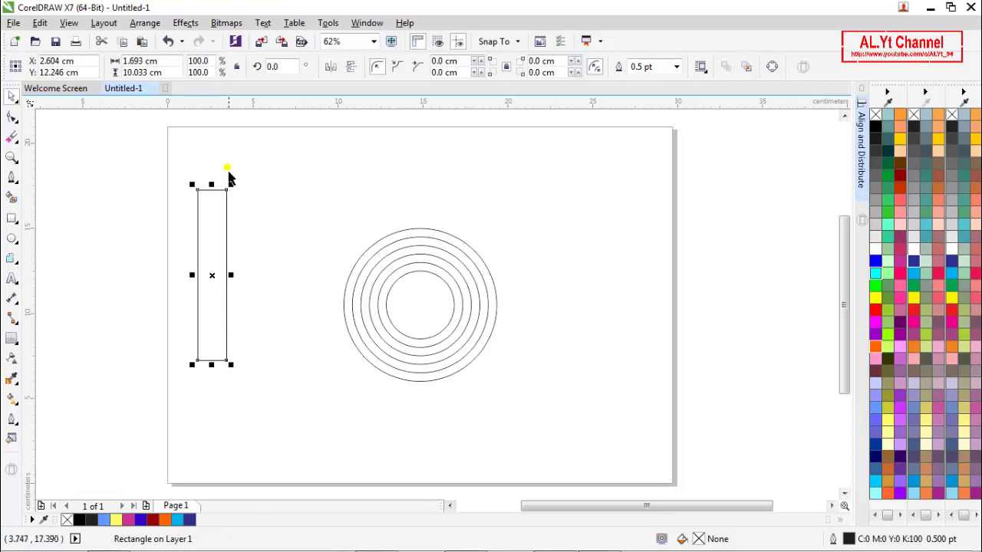
Step: Set the rectangle's width to 0.5 cm and its height to 10 cm
{"action": "left_click", "coordinate": [164, 63]}
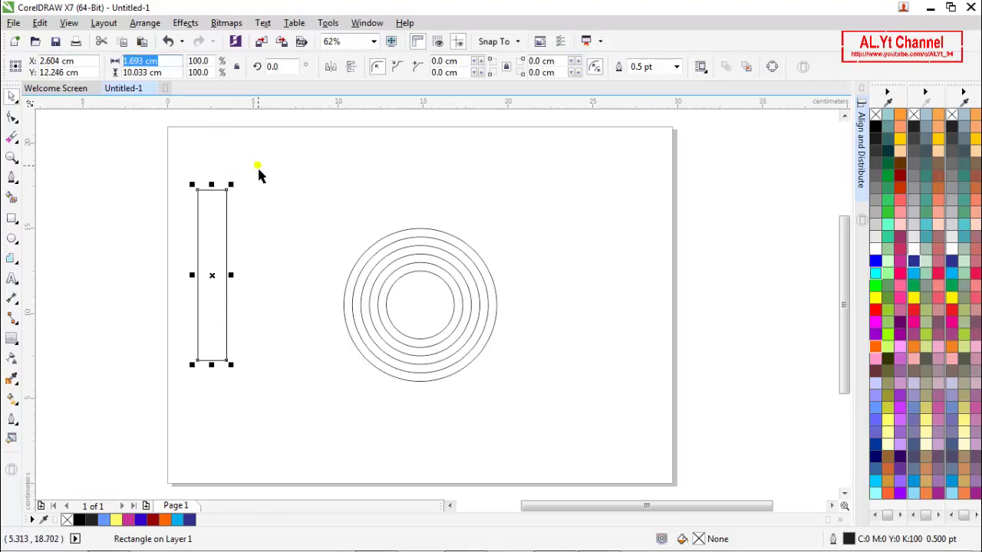
{"action": "type", "text": "0"}
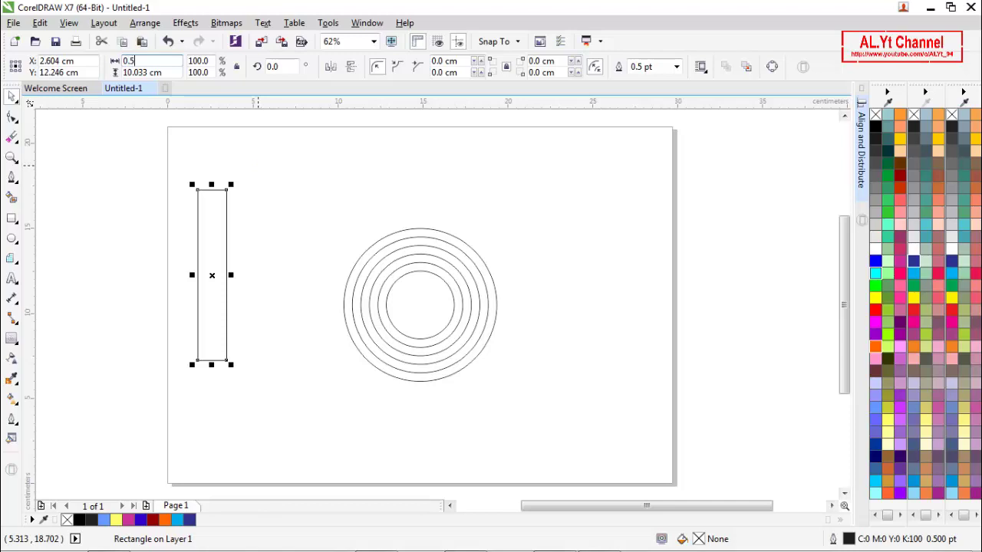
{"action": "type", "text": ".5"}
{"action": "key", "text": "Tab"}
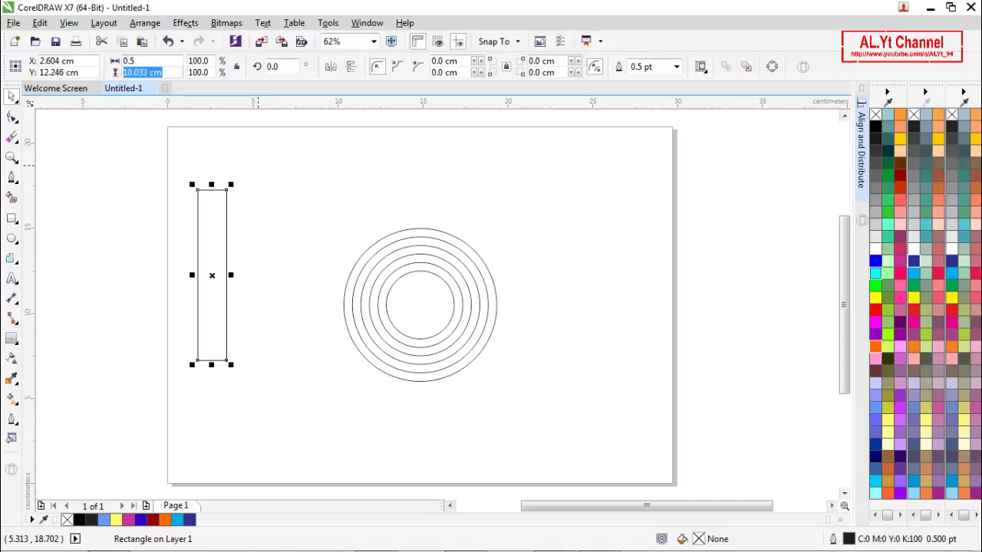
{"action": "type", "text": "10"}
{"action": "key", "text": "Return"}
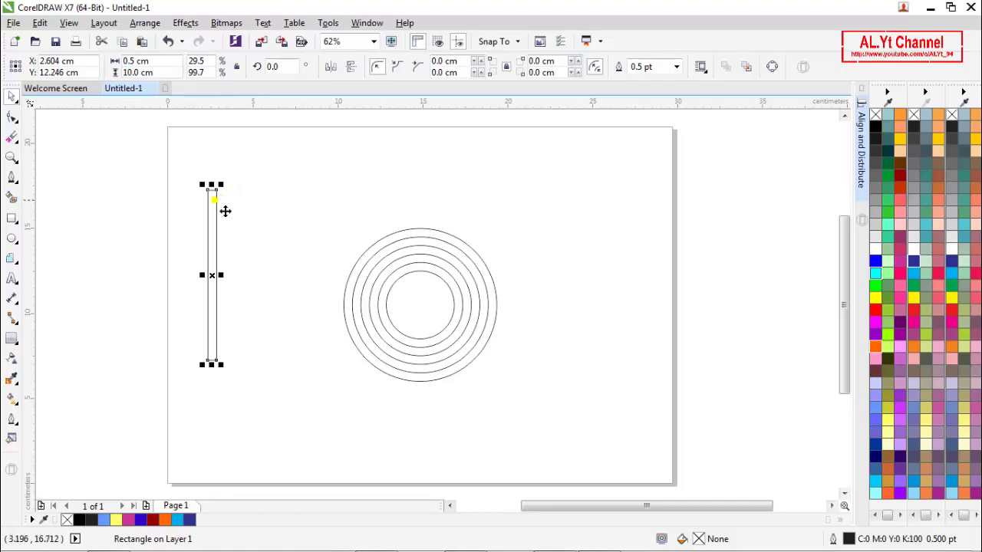
Step: Duplicate the narrow rectangle twice, snapping each copy edge to edge beside the previous one to form three adjacent strips
{"action": "scroll", "coordinate": [222, 201], "scroll_direction": "up", "scroll_amount": 2}
{"action": "left_click_drag", "start_coordinate": [217, 207], "coordinate": [267, 241]}
{"action": "scroll", "coordinate": [274, 227], "scroll_direction": "up", "scroll_amount": 2}
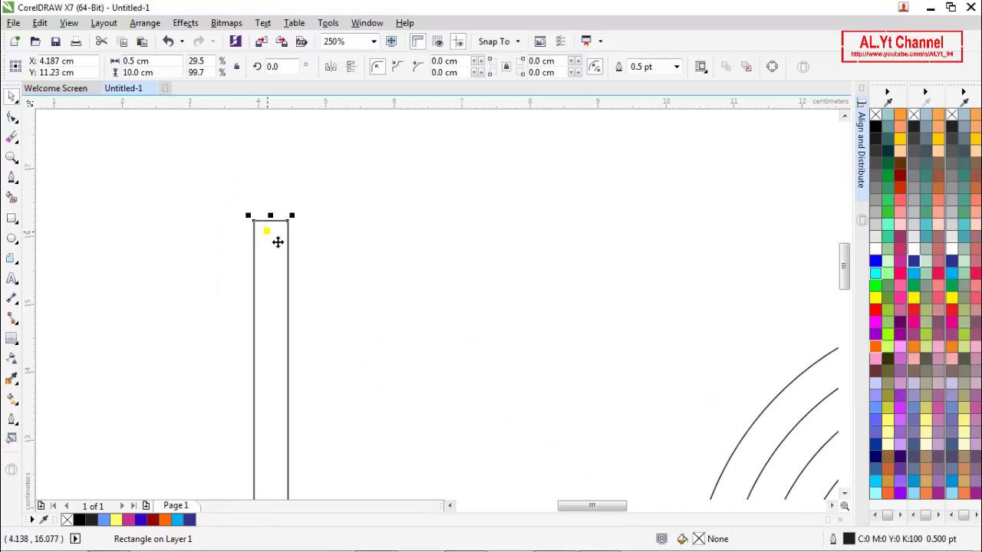
{"action": "right_click", "coordinate": [267, 242]}
{"action": "left_click", "coordinate": [305, 324]}
{"action": "right_click", "coordinate": [402, 268]}
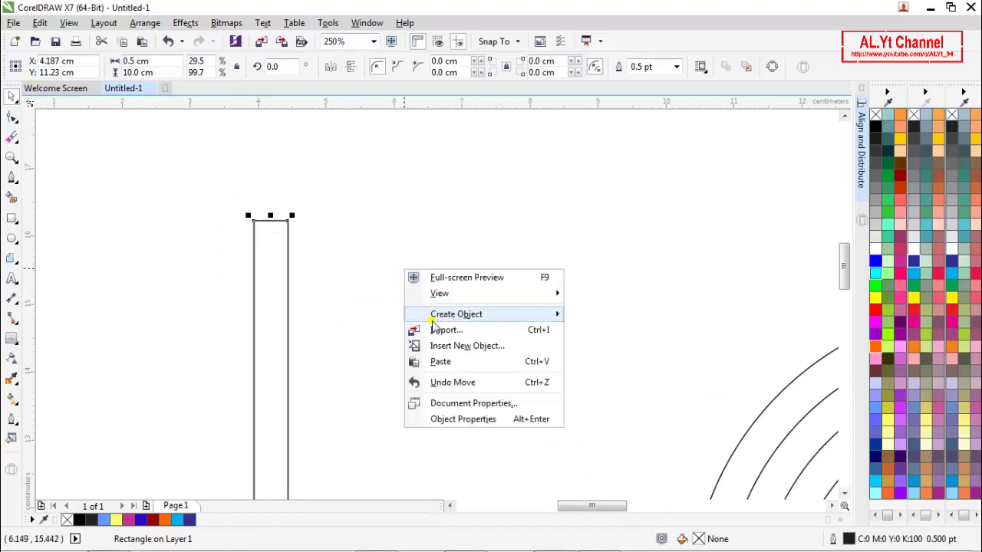
{"action": "left_click", "coordinate": [431, 360]}
{"action": "scroll", "coordinate": [264, 230], "scroll_direction": "up", "scroll_amount": 3}
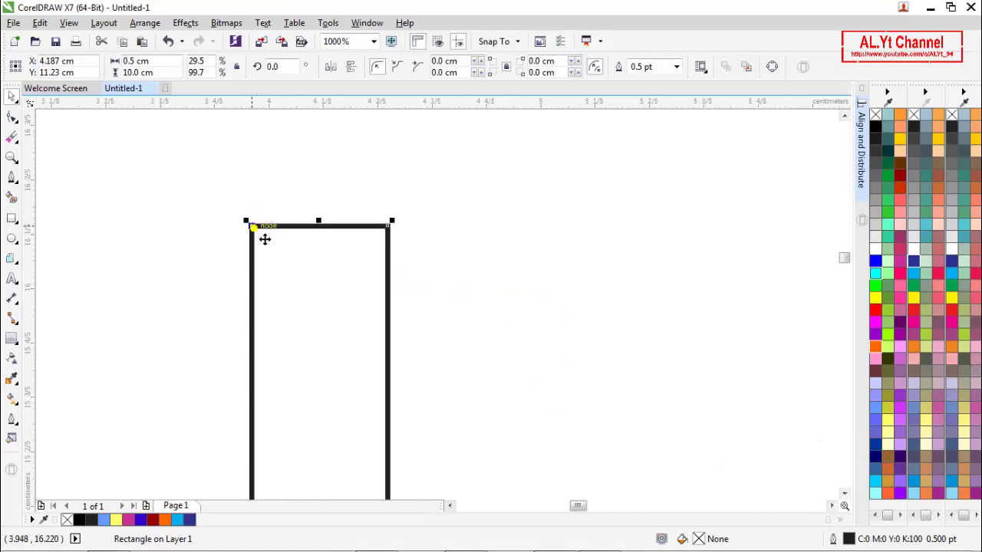
{"action": "left_click_drag", "start_coordinate": [265, 235], "coordinate": [396, 236]}
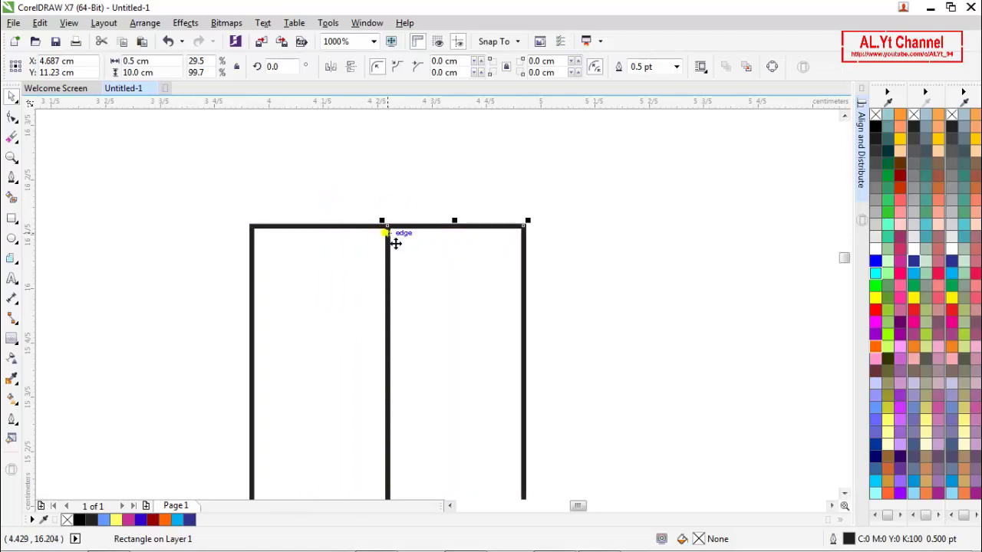
{"action": "left_click_drag", "start_coordinate": [399, 236], "coordinate": [532, 240]}
{"action": "scroll", "coordinate": [391, 201], "scroll_direction": "down", "scroll_amount": 4}
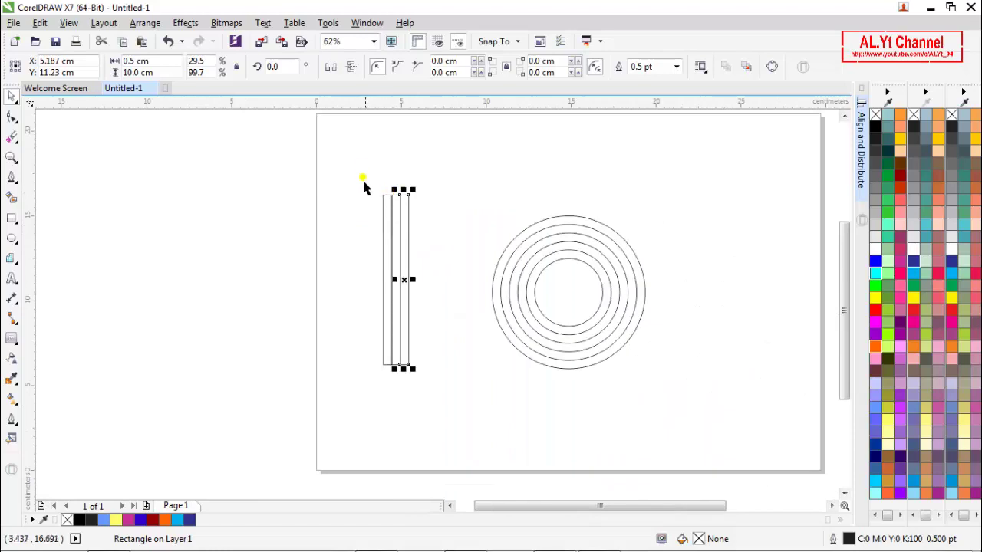
Step: Group the three narrow rectangles and centre the group on the page
{"action": "left_click_drag", "start_coordinate": [362, 170], "coordinate": [459, 395]}
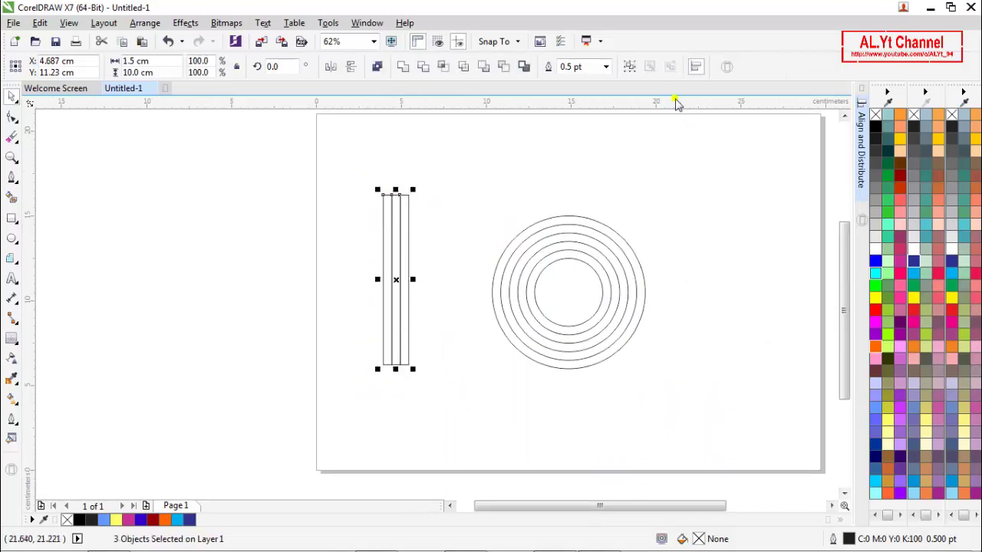
{"action": "left_click", "coordinate": [628, 67]}
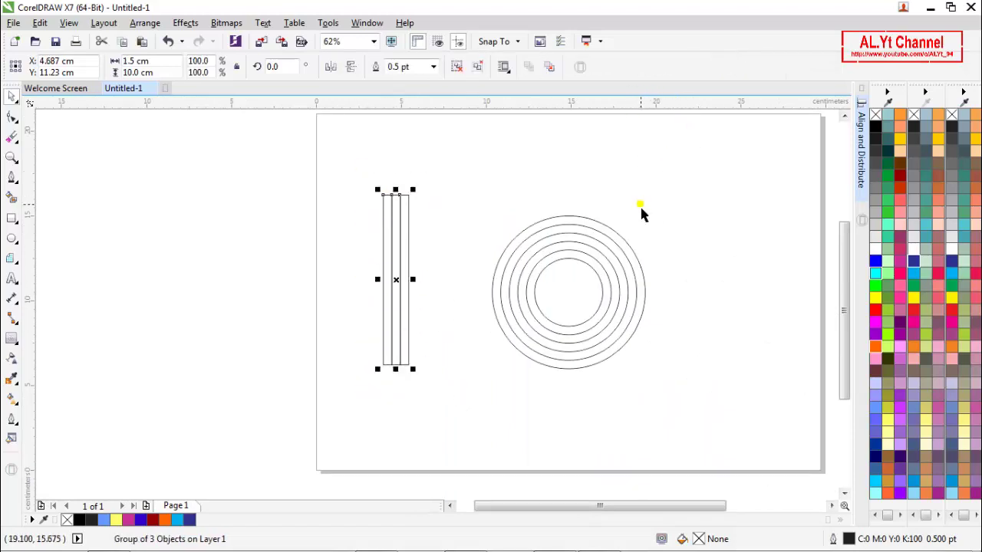
{"action": "key", "text": "p"}
{"action": "left_click", "coordinate": [648, 202]}
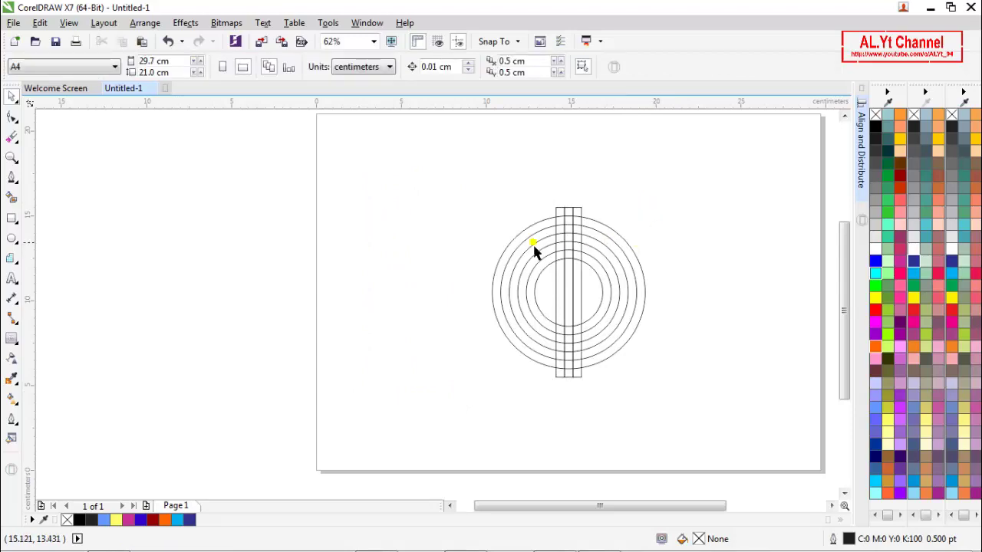
Step: Move the strip group clear of the circles to their right and group the concentric circles
{"action": "key", "text": "z"}
{"action": "left_click", "coordinate": [217, 67]}
{"action": "key", "text": "space"}
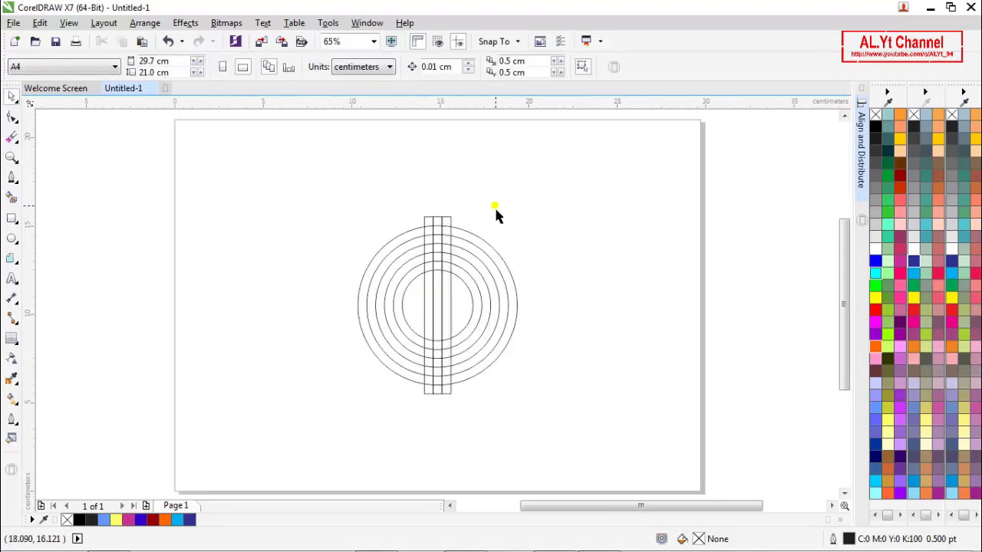
{"action": "left_click_drag", "start_coordinate": [439, 218], "coordinate": [640, 207]}
{"action": "left_click_drag", "start_coordinate": [318, 201], "coordinate": [547, 399]}
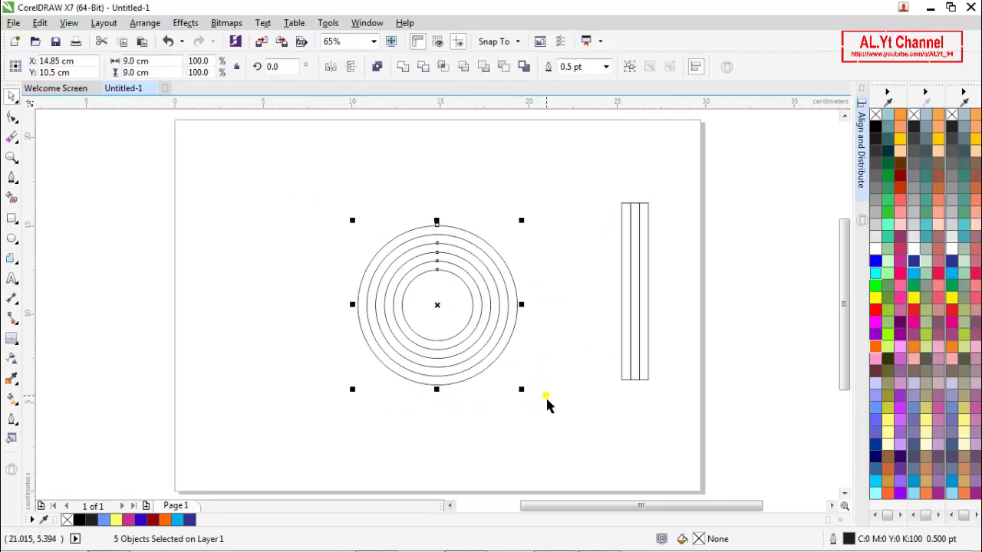
{"action": "left_click", "coordinate": [627, 67]}
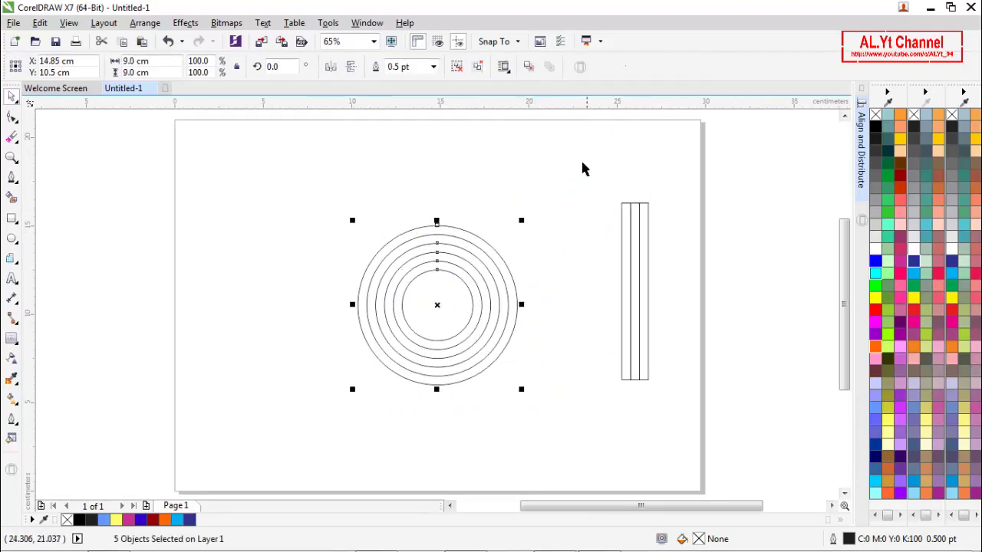
{"action": "left_click", "coordinate": [552, 264]}
{"action": "left_click", "coordinate": [505, 284]}
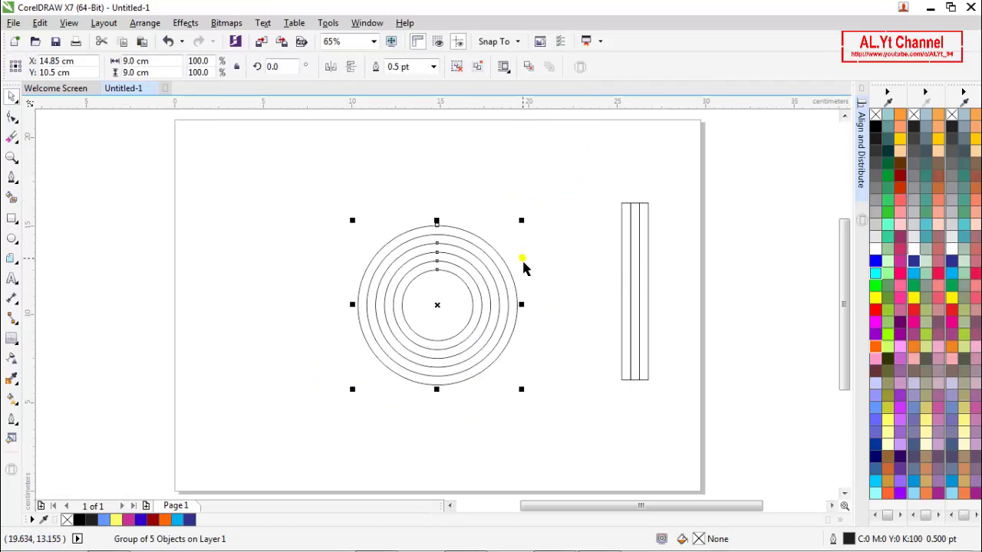
Step: Centre the three-strip group on the page again, over the concentric circles
{"action": "left_click", "coordinate": [631, 280]}
{"action": "left_click", "coordinate": [634, 276]}
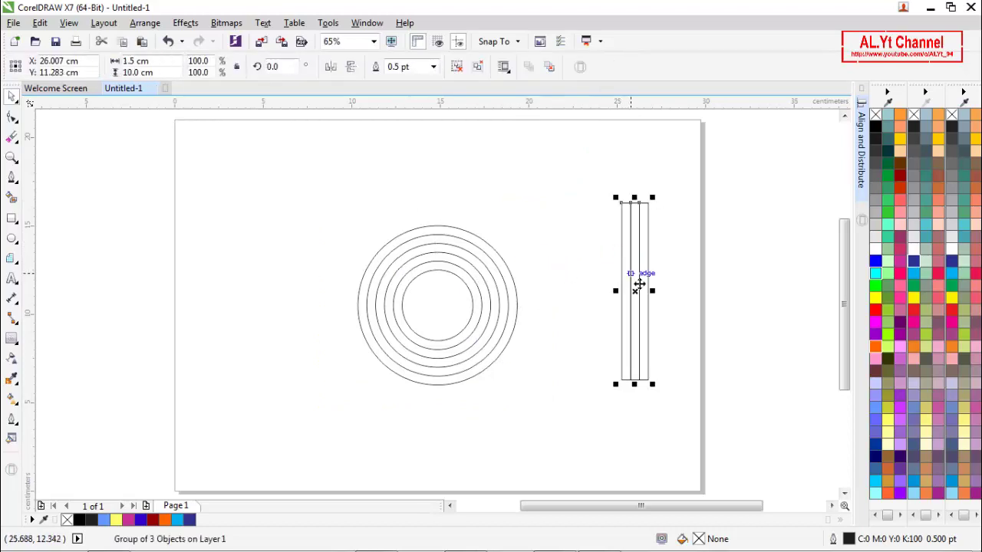
{"action": "key", "text": "p"}
{"action": "left_click", "coordinate": [607, 285]}
Step: Duplicate the centred strip group in place and rotate the copy 90° to form a cross
{"action": "left_click", "coordinate": [441, 296]}
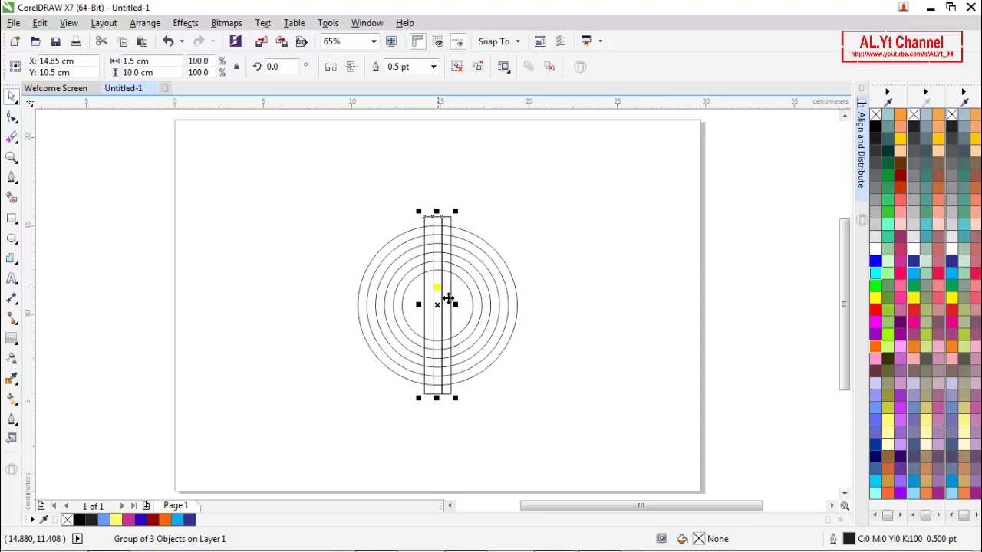
{"action": "left_click", "coordinate": [288, 67]}
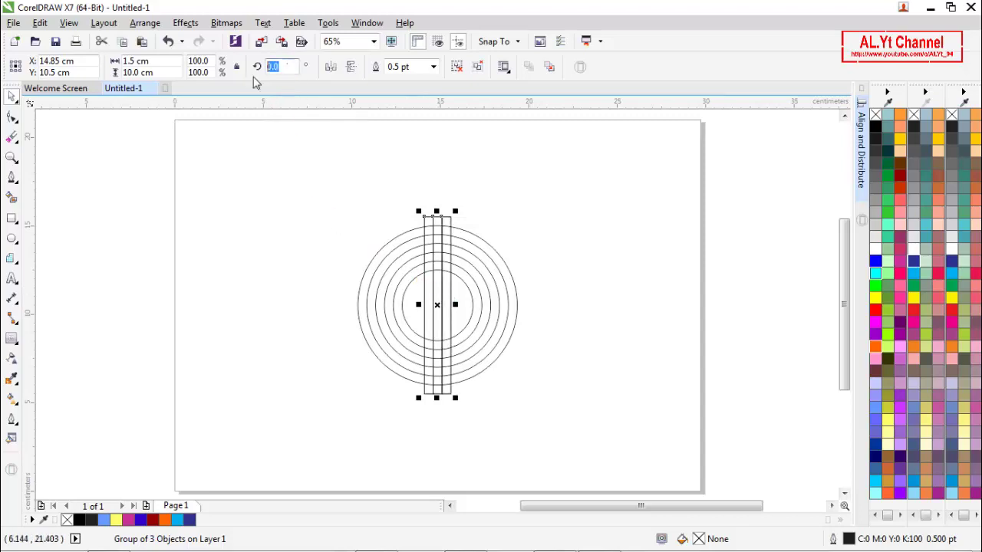
{"action": "type", "text": "90"}
{"action": "key", "text": "Return"}
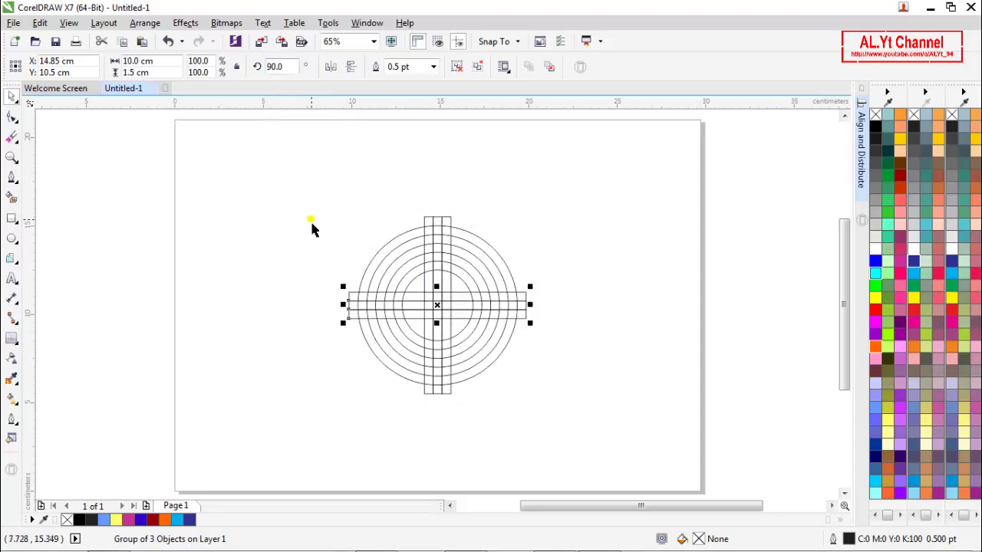
{"action": "left_click", "coordinate": [311, 227]}
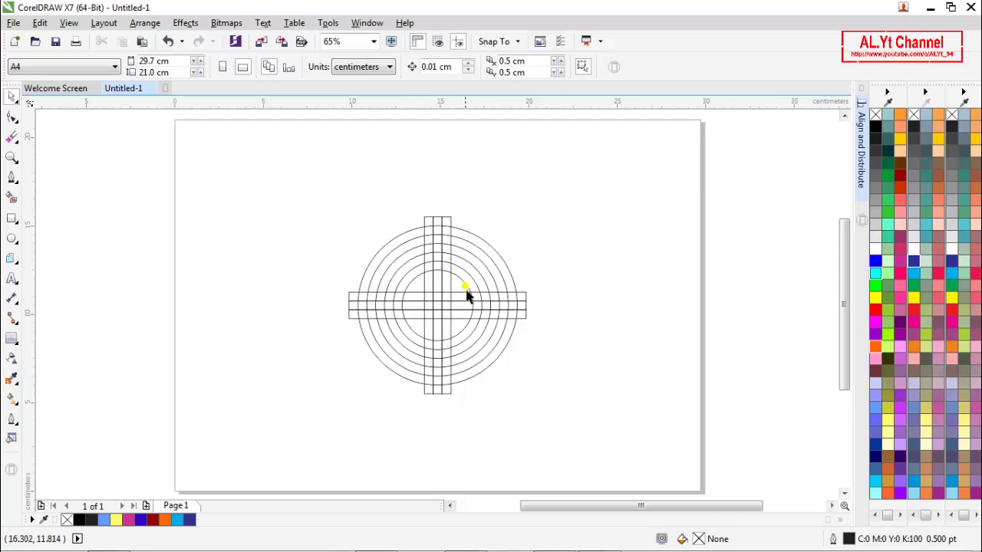
Step: Smart-fill the left half of the outermost ring in blue #3300CC, from the upper-left arc through the horizontal strips to the lower-left arc
{"action": "scroll", "coordinate": [467, 293], "scroll_direction": "up", "scroll_amount": 3}
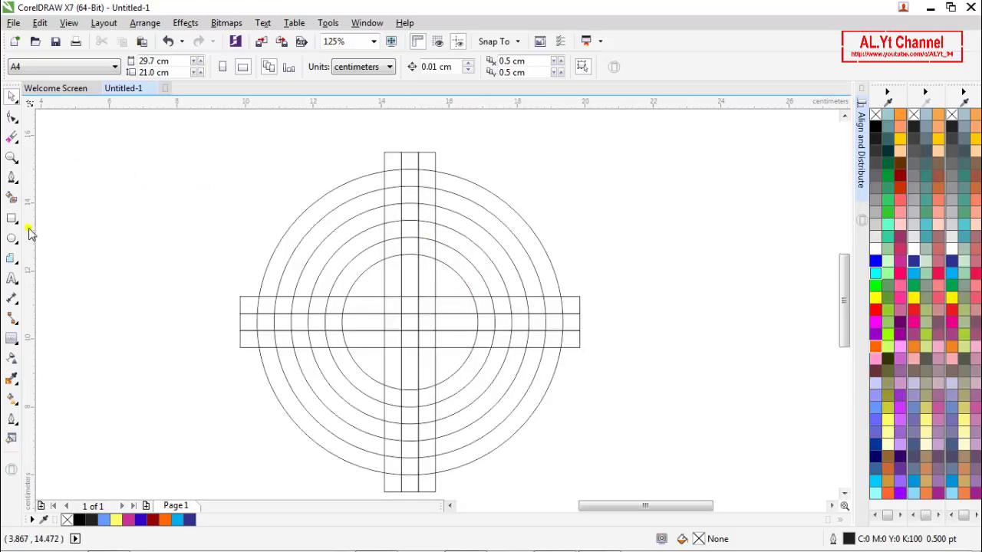
{"action": "left_click", "coordinate": [13, 198]}
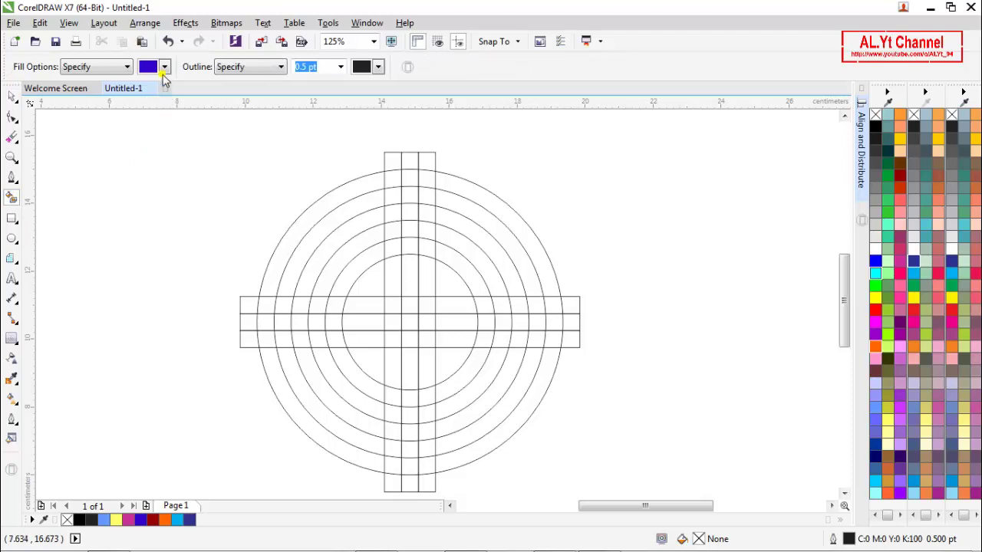
{"action": "left_click", "coordinate": [360, 198]}
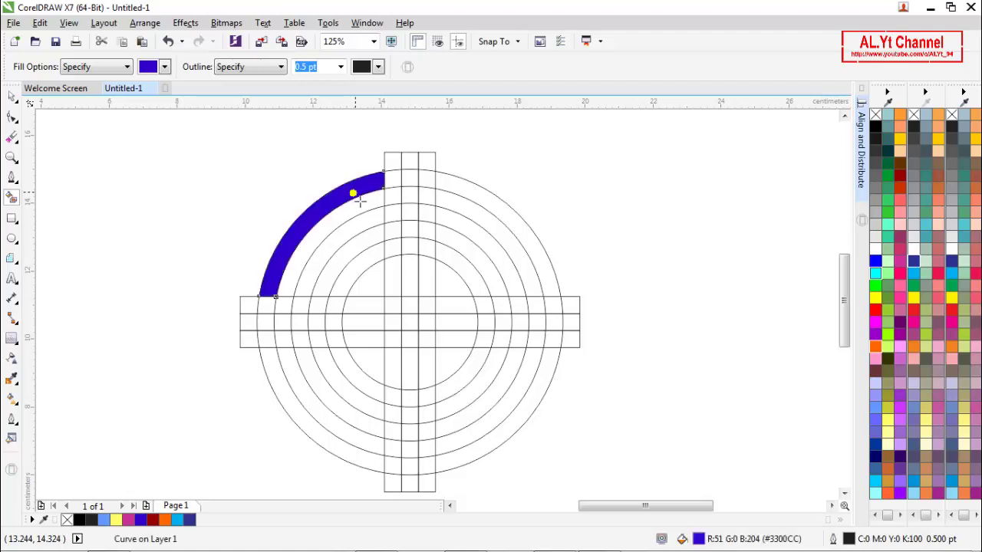
{"action": "left_click", "coordinate": [264, 310]}
{"action": "left_click", "coordinate": [266, 323]}
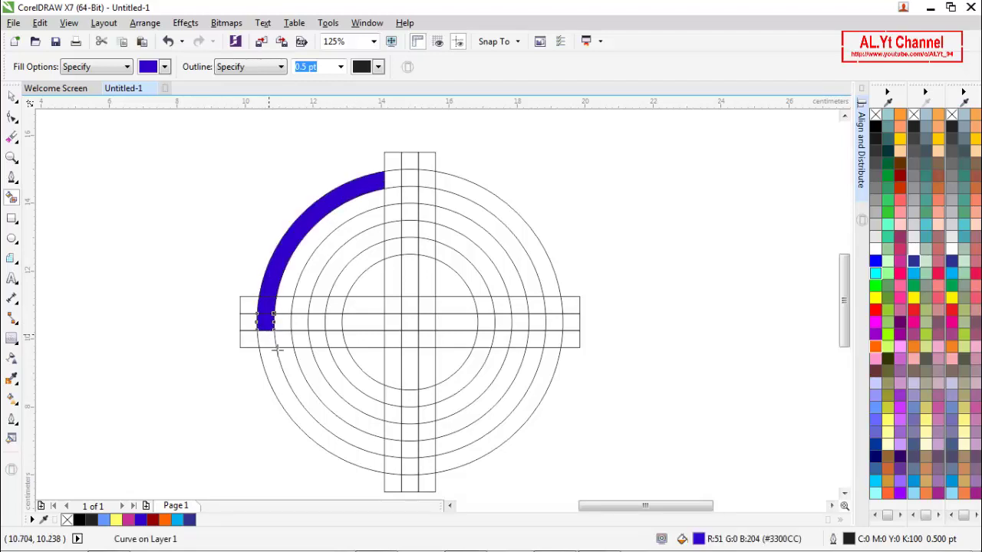
{"action": "left_click", "coordinate": [270, 342]}
{"action": "left_click", "coordinate": [274, 384]}
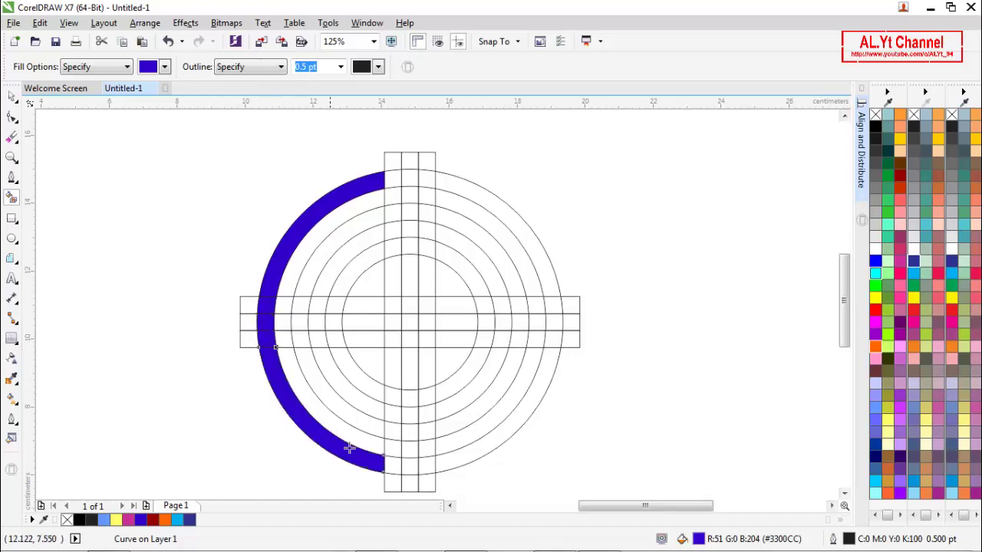
Step: Extend the blue fill across the ring's bottom, up the middle vertical strip and along the third ring's lower-right arc
{"action": "left_click", "coordinate": [412, 468]}
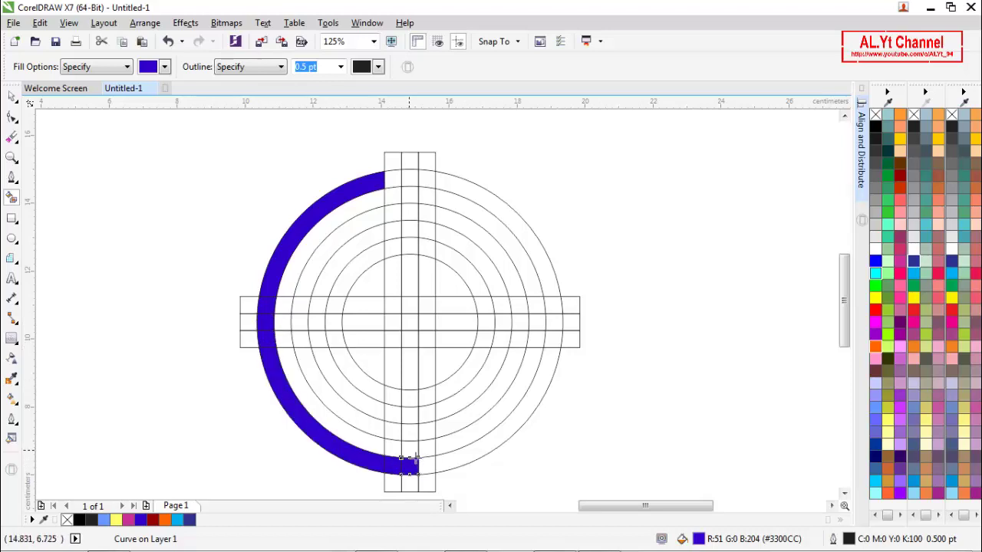
{"action": "left_click", "coordinate": [413, 440]}
{"action": "left_click", "coordinate": [427, 434]}
{"action": "left_click", "coordinate": [498, 395]}
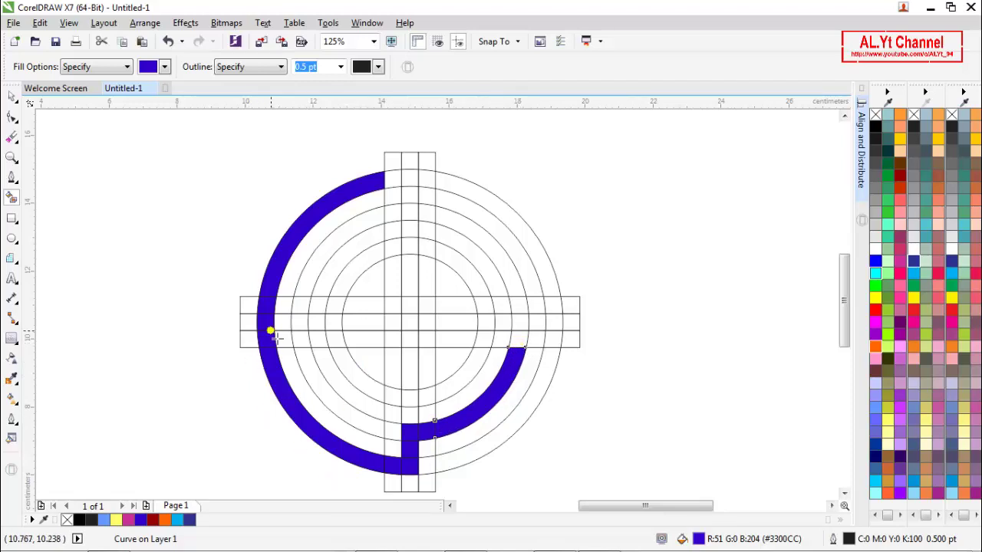
Step: Fill the upper half of the innermost ring in blue, from the left arc across the vertical strips to the right arc
{"action": "left_click", "coordinate": [361, 272]}
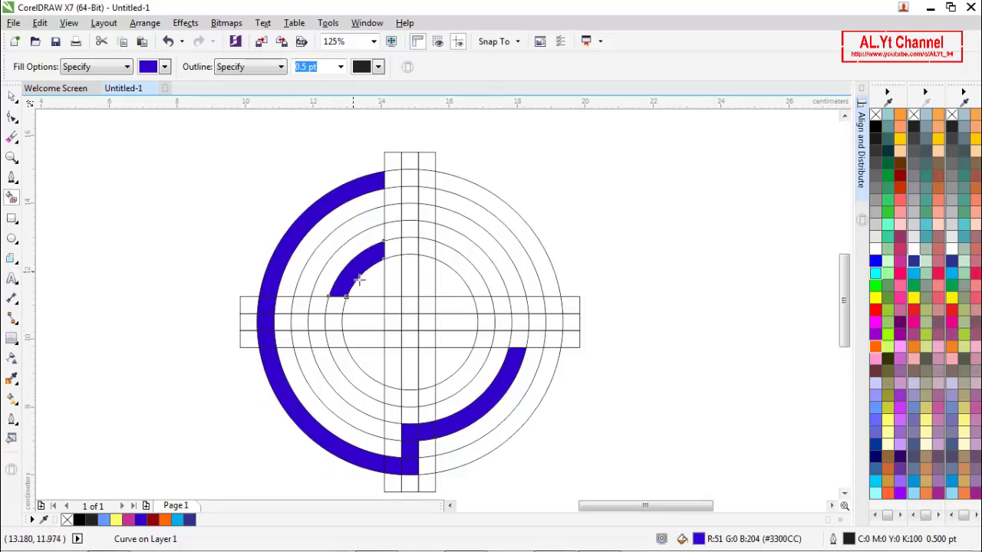
{"action": "left_click", "coordinate": [415, 254]}
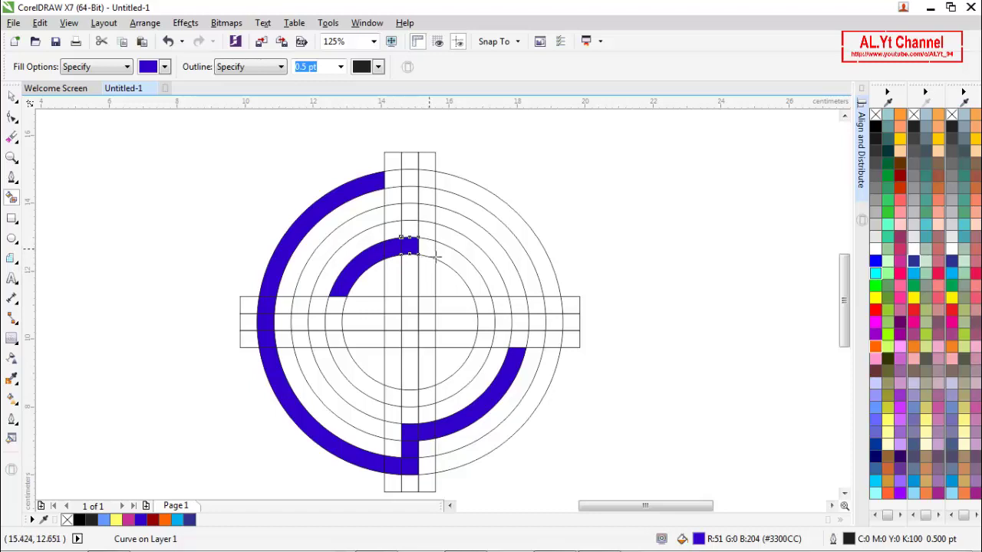
{"action": "left_click", "coordinate": [467, 272]}
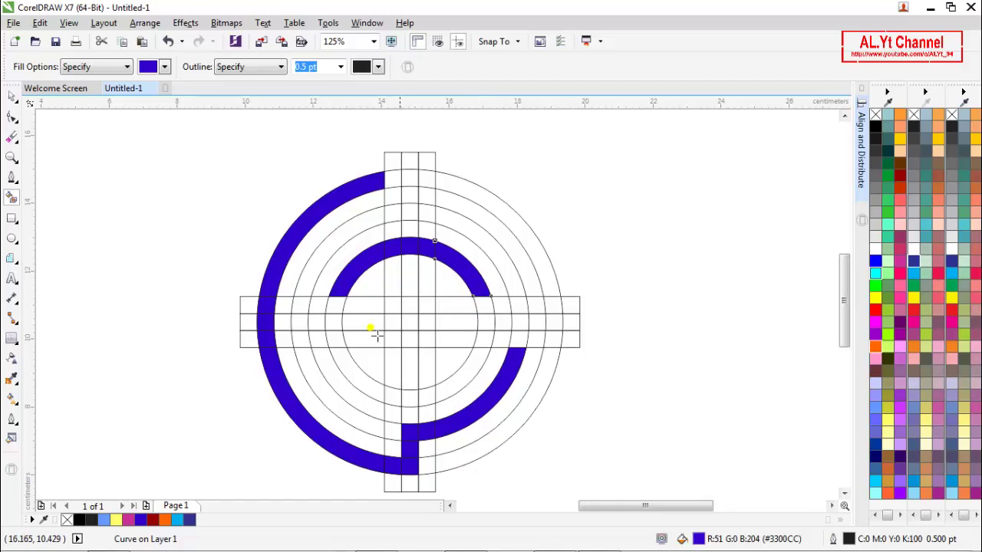
Step: Smart-fill the right half of the outermost ring in red #FF0000, from the middle vertical strip at the top around to the lower-right arc
{"action": "left_click", "coordinate": [165, 66]}
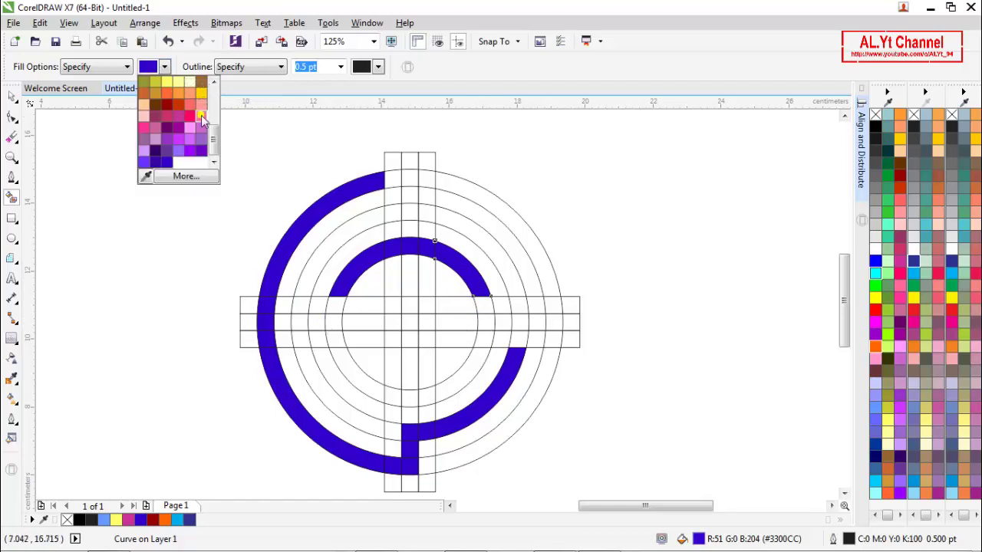
{"action": "left_click_drag", "start_coordinate": [213, 132], "coordinate": [213, 80]}
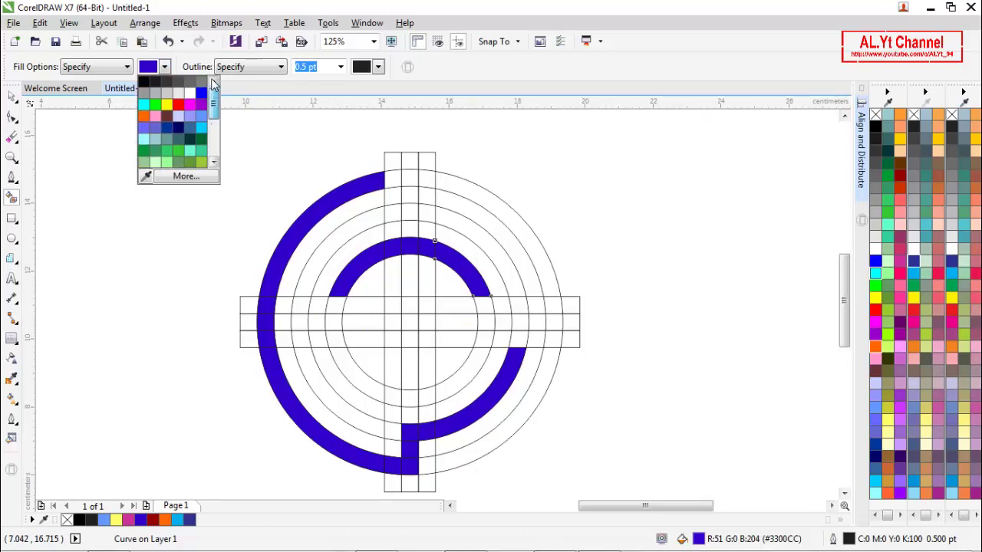
{"action": "left_click", "coordinate": [178, 104]}
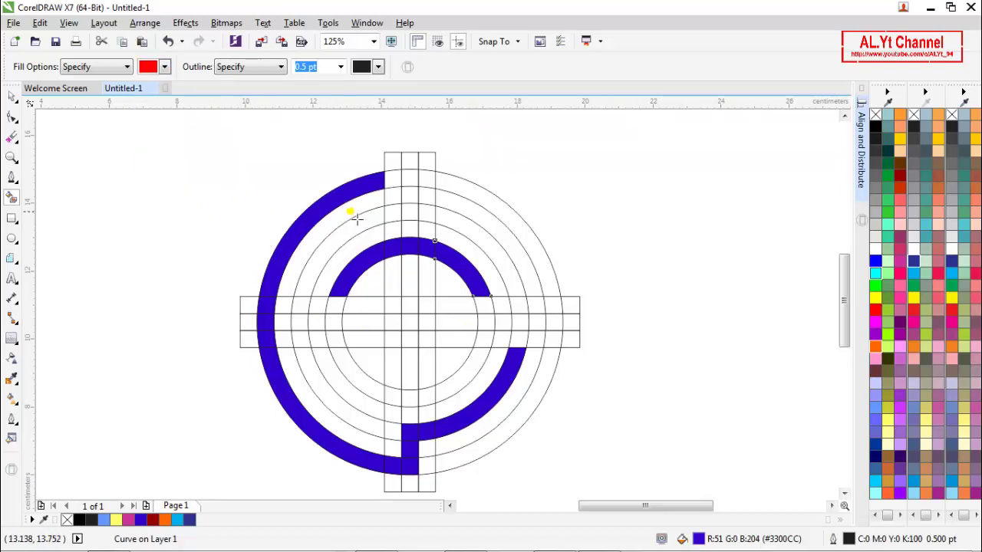
{"action": "left_click", "coordinate": [418, 180]}
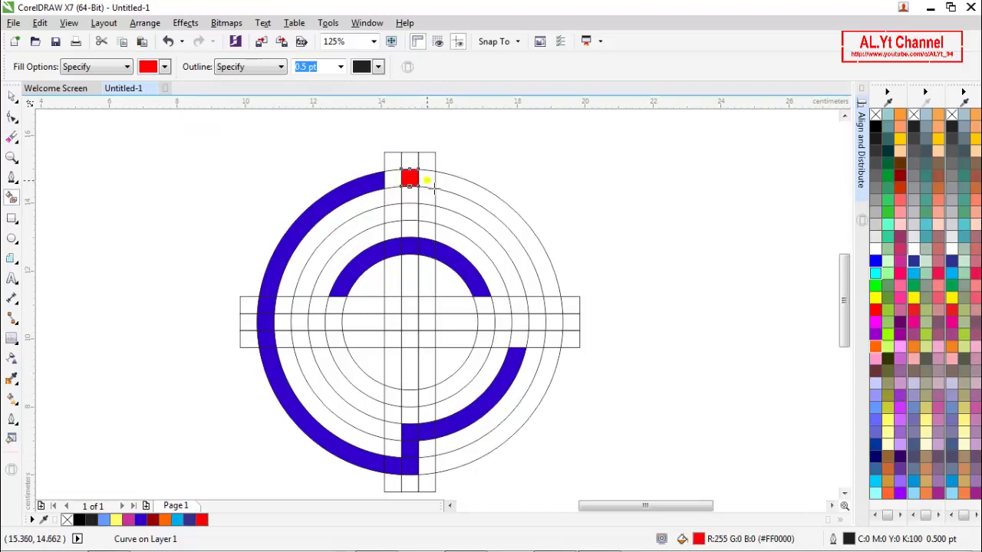
{"action": "left_click", "coordinate": [485, 205]}
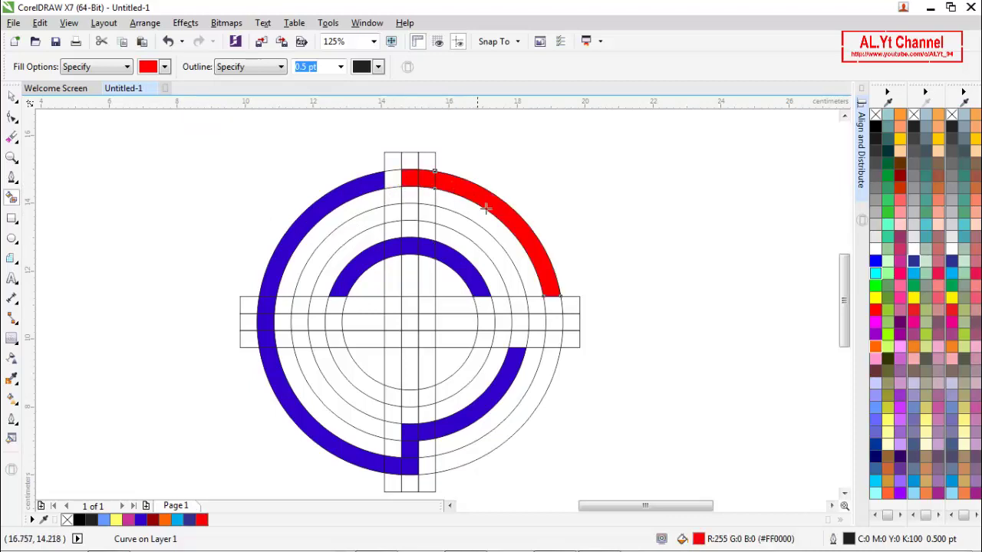
{"action": "left_click", "coordinate": [458, 465]}
{"action": "left_click", "coordinate": [557, 340]}
{"action": "left_click", "coordinate": [555, 323]}
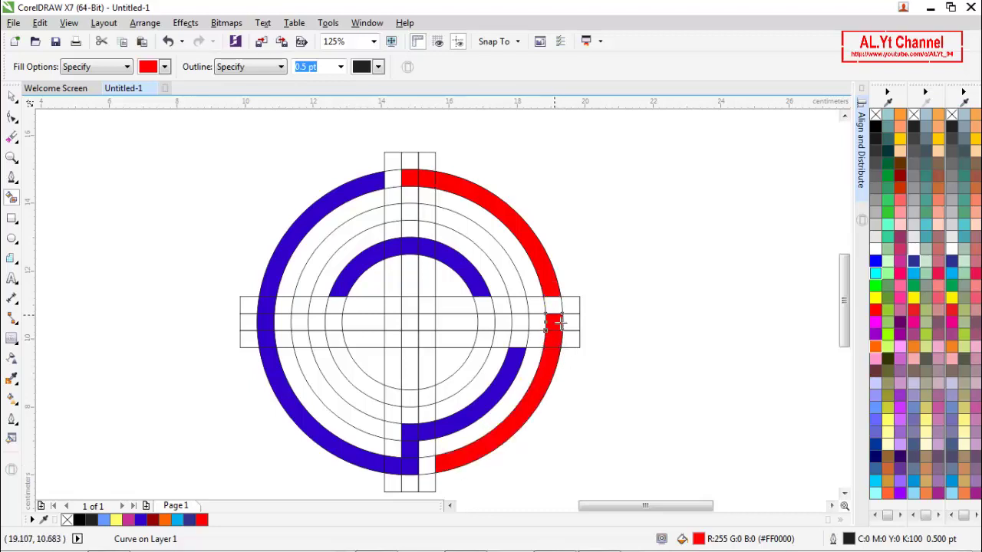
{"action": "left_click", "coordinate": [559, 307]}
Step: Extend the red fill down the middle vertical strip to the third ring and along that ring's upper-left arc
{"action": "left_click", "coordinate": [414, 197]}
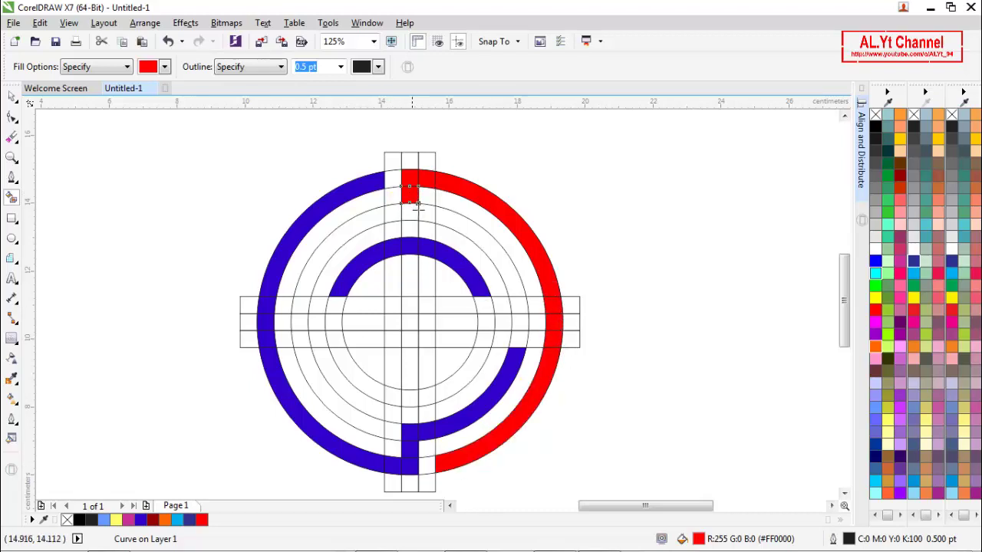
{"action": "left_click", "coordinate": [413, 213]}
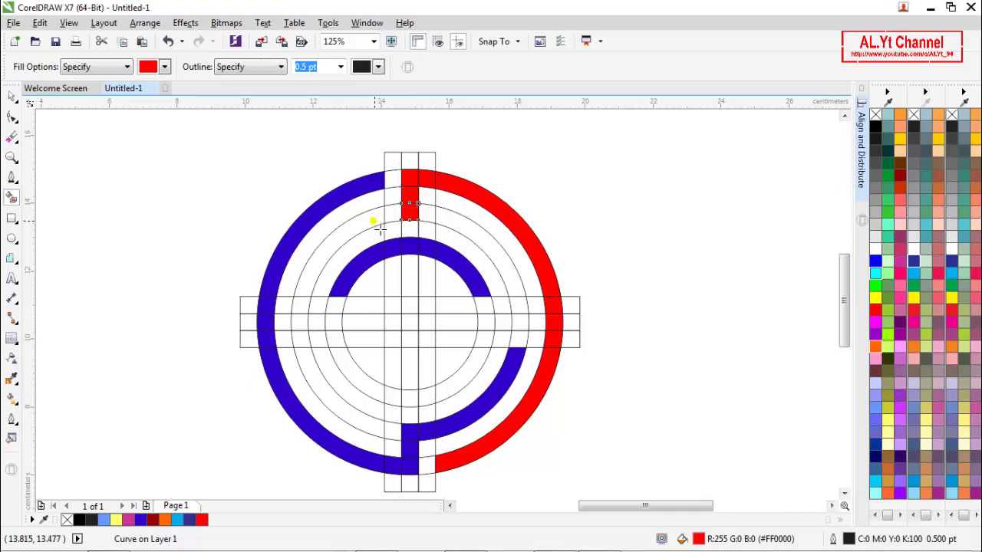
{"action": "left_click", "coordinate": [393, 215]}
{"action": "left_click", "coordinate": [369, 232]}
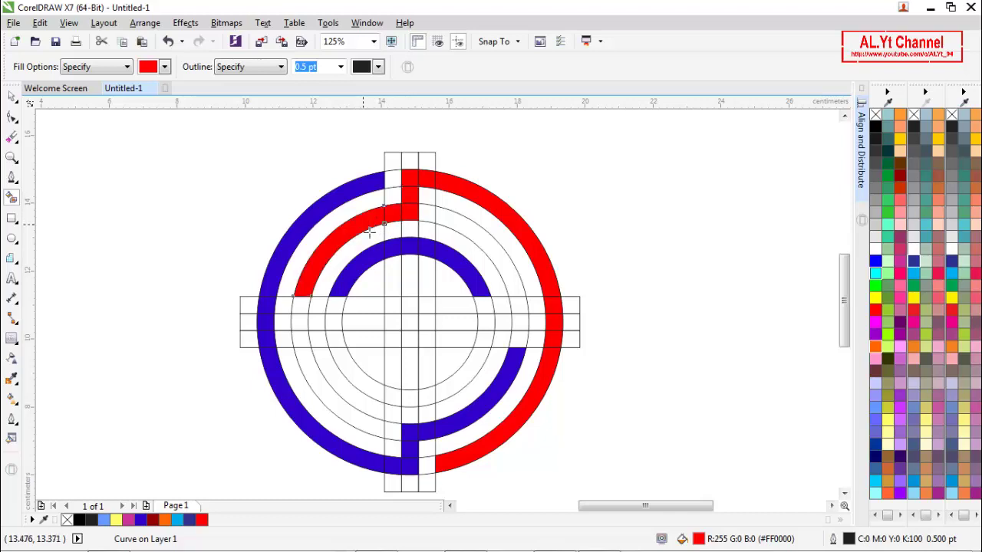
Step: Continue the red fill inward along the left middle horizontal strip, and fill the innermost ring's lower-left arc through the middle vertical strip
{"action": "left_click", "coordinate": [304, 308]}
{"action": "left_click", "coordinate": [301, 322]}
{"action": "left_click", "coordinate": [317, 323]}
{"action": "left_click", "coordinate": [340, 327]}
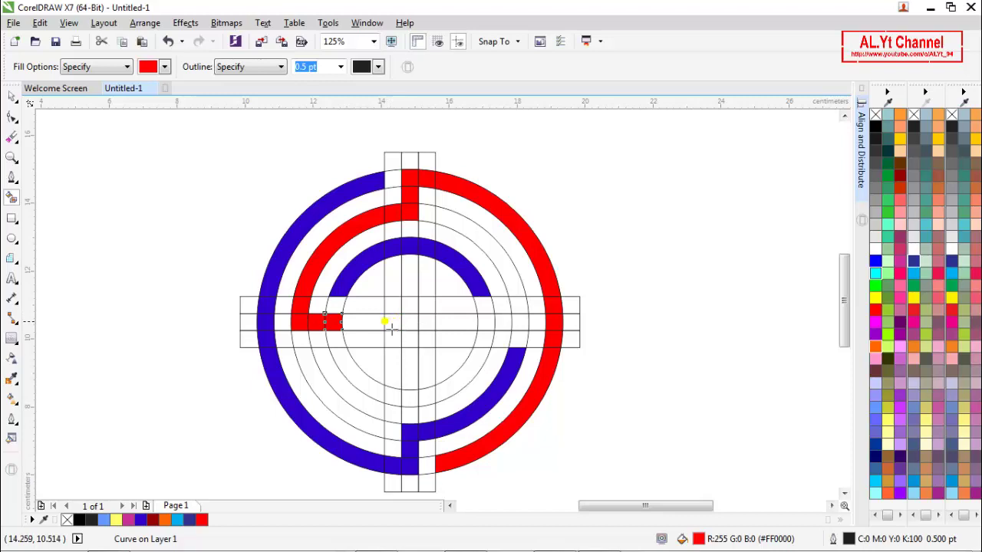
{"action": "left_click", "coordinate": [365, 390]}
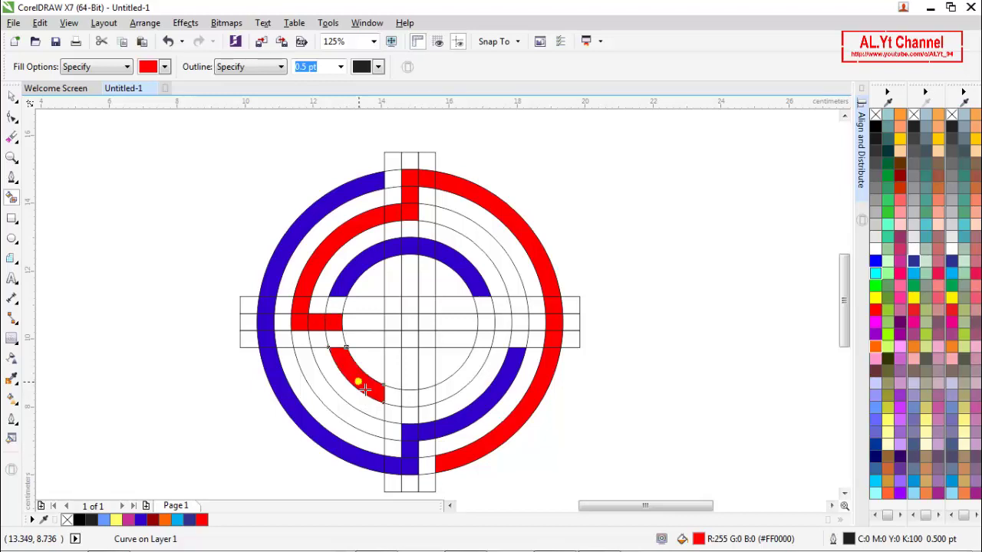
{"action": "left_click", "coordinate": [410, 400]}
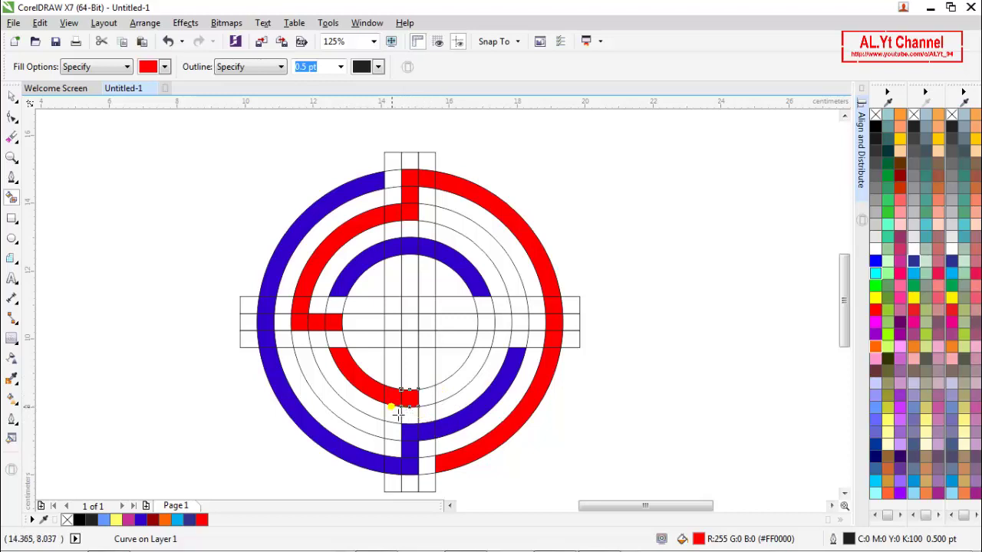
Step: Smart-fill the third ring's upper-right arc in orange #FF6600, down through the middle horizontal strip
{"action": "left_click", "coordinate": [165, 67]}
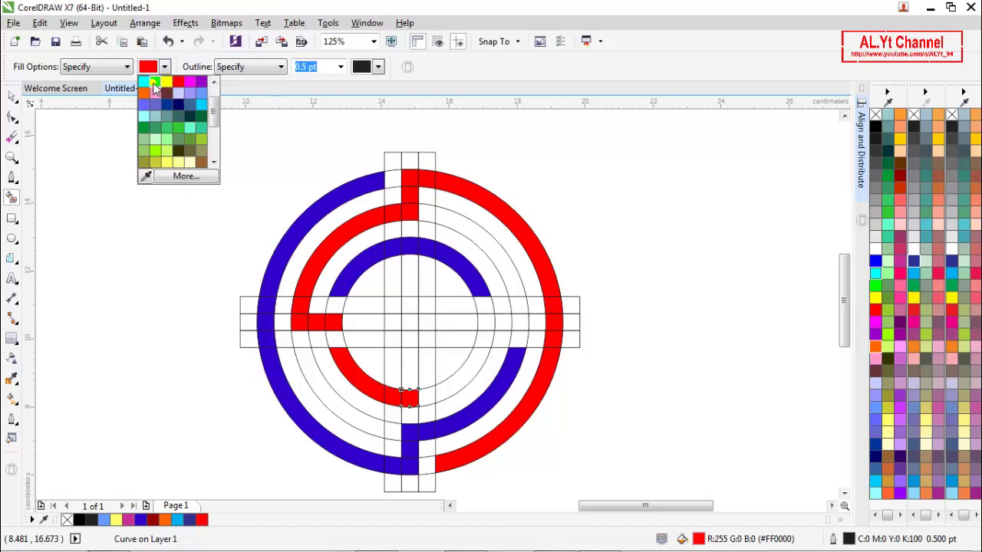
{"action": "scroll", "coordinate": [215, 122], "scroll_direction": "up", "scroll_amount": 1}
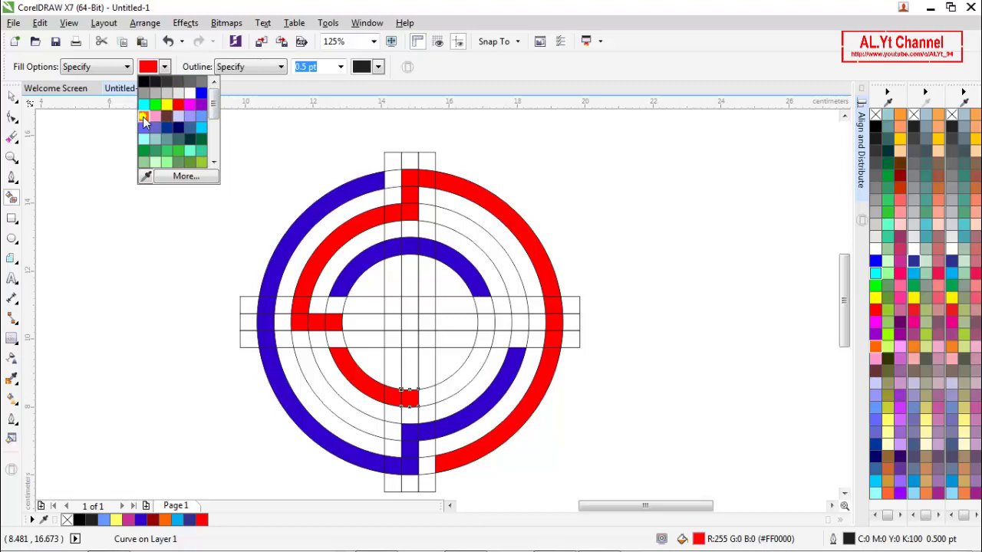
{"action": "left_click", "coordinate": [144, 116]}
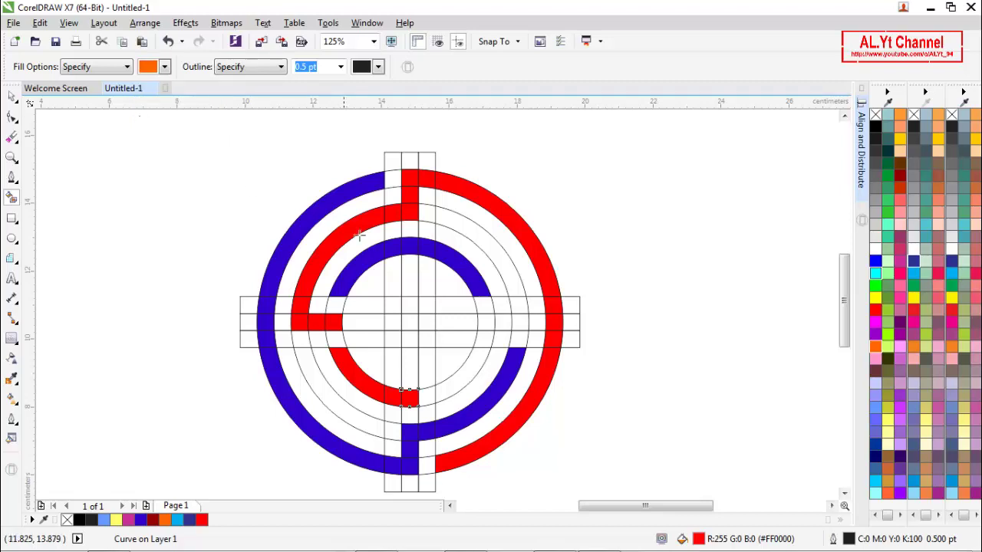
{"action": "left_click", "coordinate": [460, 227]}
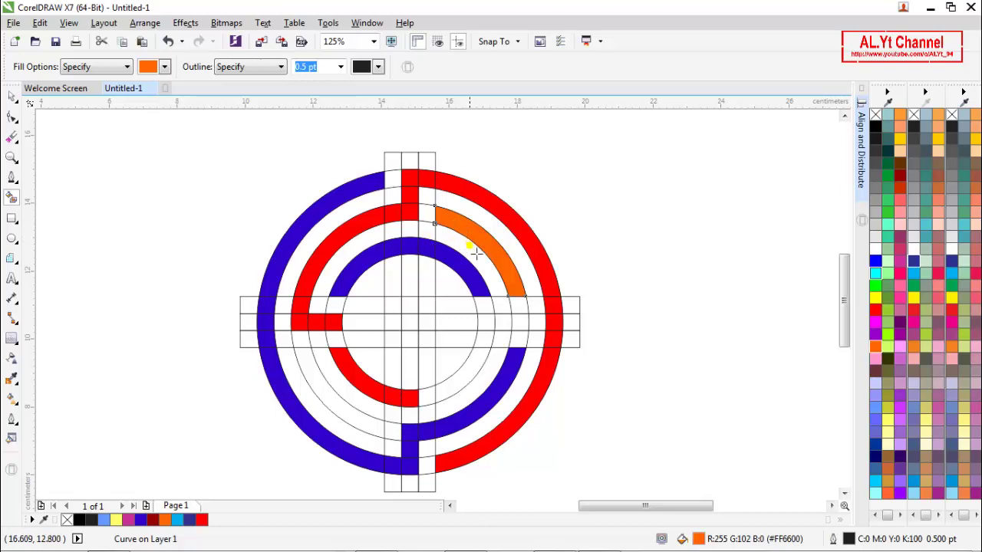
{"action": "left_click", "coordinate": [514, 306]}
{"action": "left_click", "coordinate": [526, 327]}
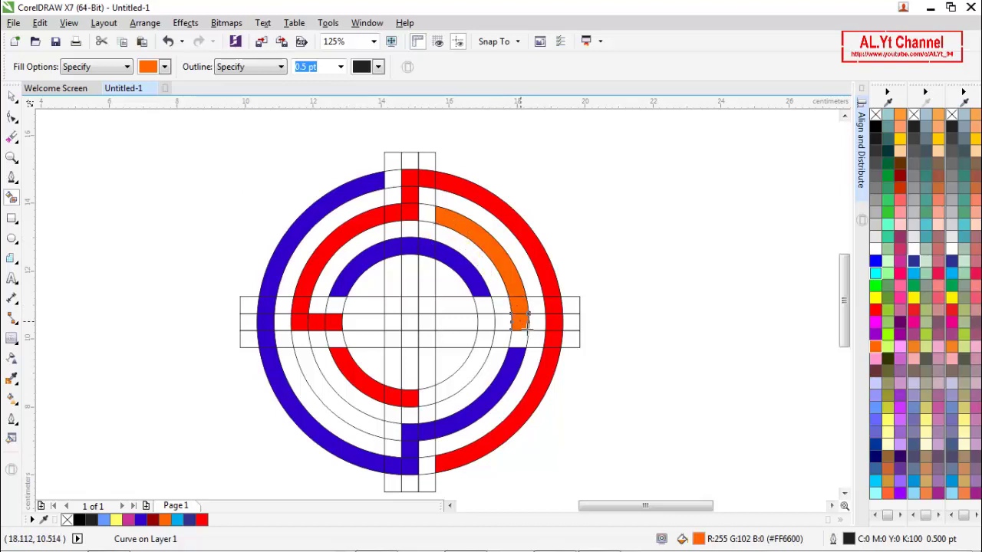
Step: Extend the orange fill inward to the innermost ring and along its lower-right arc, and fill the third ring's lower-left arc
{"action": "left_click", "coordinate": [503, 324]}
{"action": "left_click", "coordinate": [488, 323]}
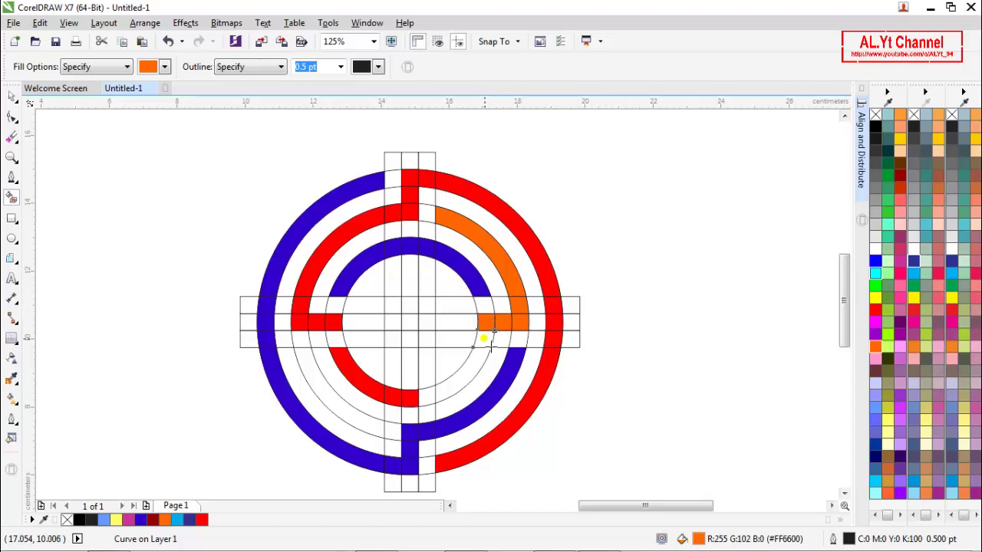
{"action": "left_click", "coordinate": [484, 337]}
{"action": "left_click", "coordinate": [484, 373]}
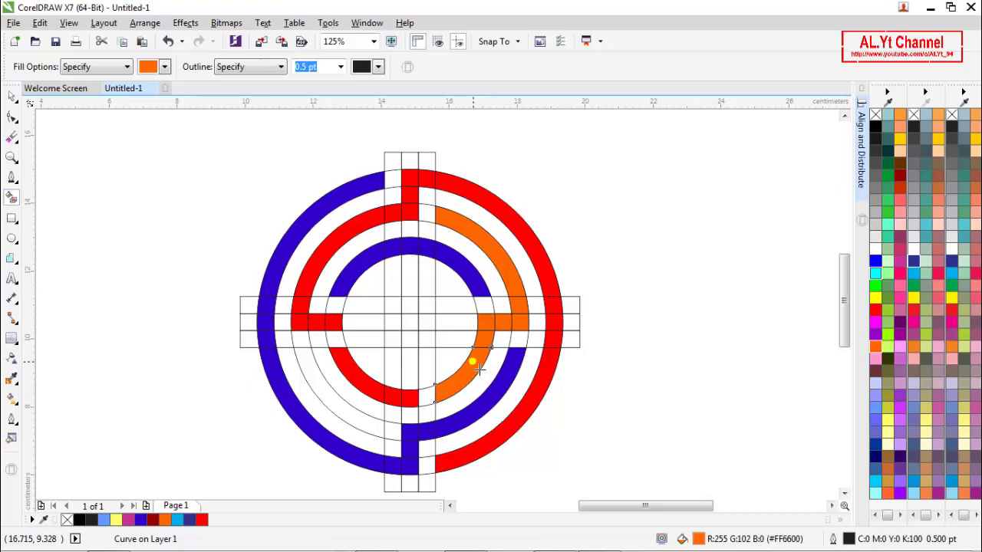
{"action": "left_click", "coordinate": [376, 434]}
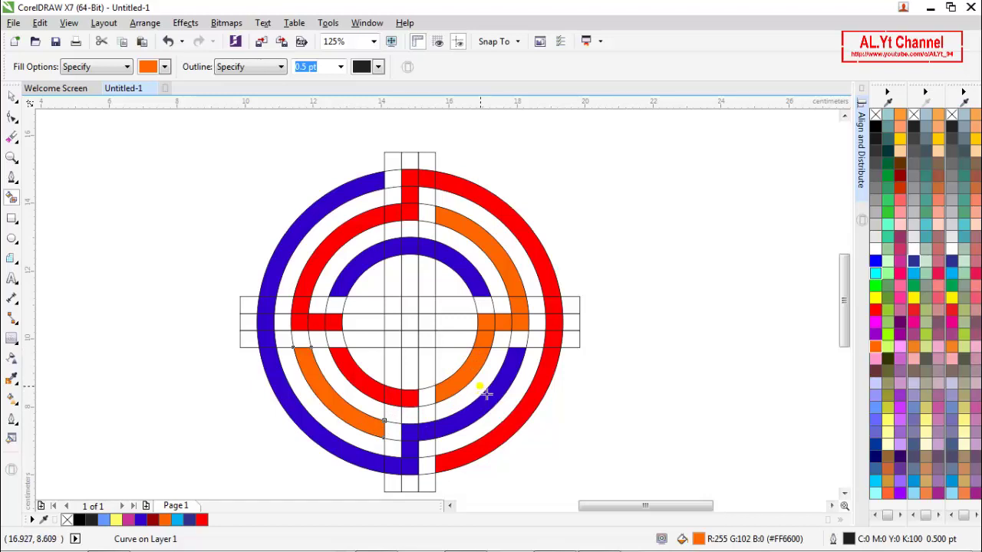
Step: Move the horizontal and vertical strip groups off the rings to an empty area left of the logo
{"action": "left_click", "coordinate": [11, 96]}
{"action": "left_click", "coordinate": [156, 161]}
{"action": "scroll", "coordinate": [445, 218], "scroll_direction": "down", "scroll_amount": 2}
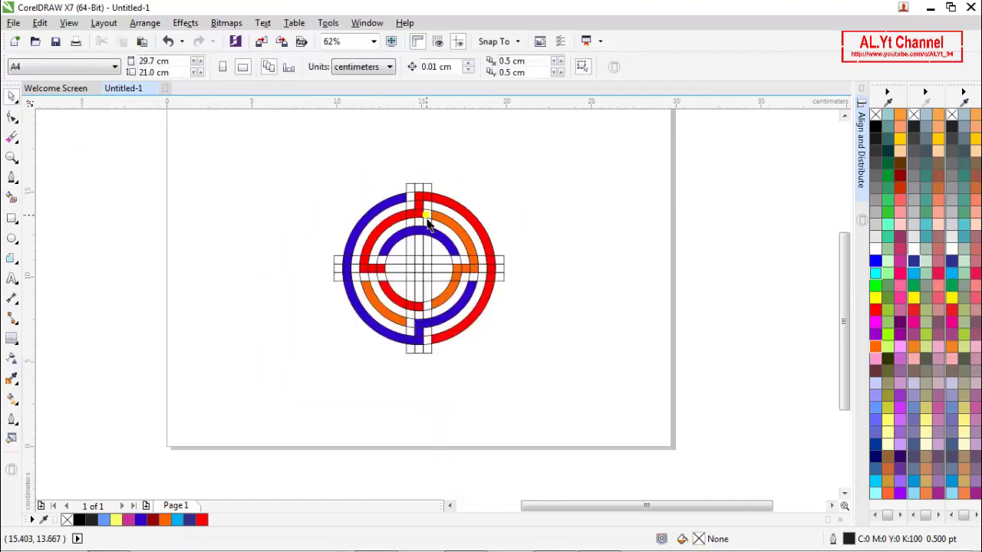
{"action": "left_click_drag", "start_coordinate": [426, 268], "coordinate": [655, 274]}
{"action": "left_click_drag", "start_coordinate": [416, 281], "coordinate": [655, 283]}
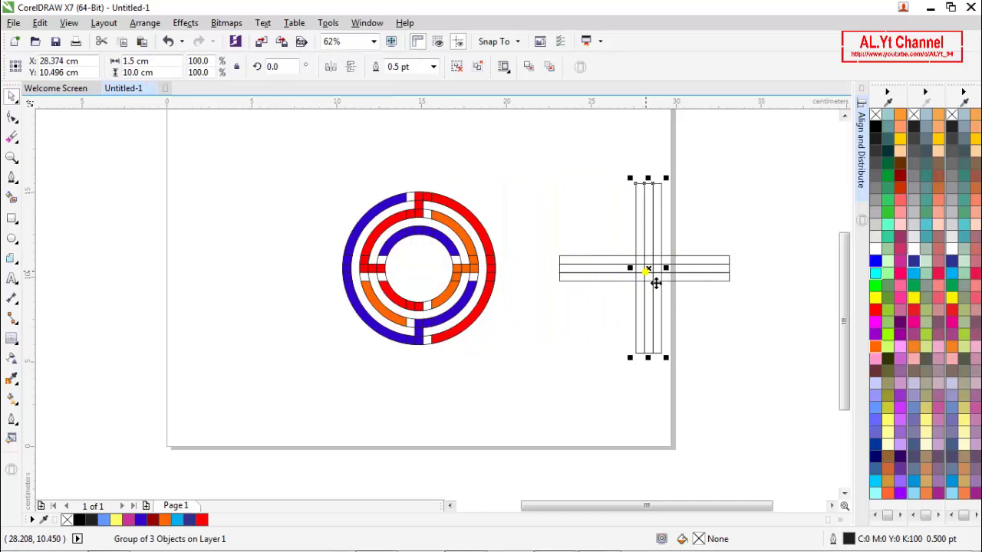
{"action": "left_click", "coordinate": [579, 287]}
{"action": "left_click_drag", "start_coordinate": [540, 158], "coordinate": [759, 423]}
{"action": "left_click_drag", "start_coordinate": [665, 287], "coordinate": [217, 249]}
{"action": "left_click", "coordinate": [415, 259]}
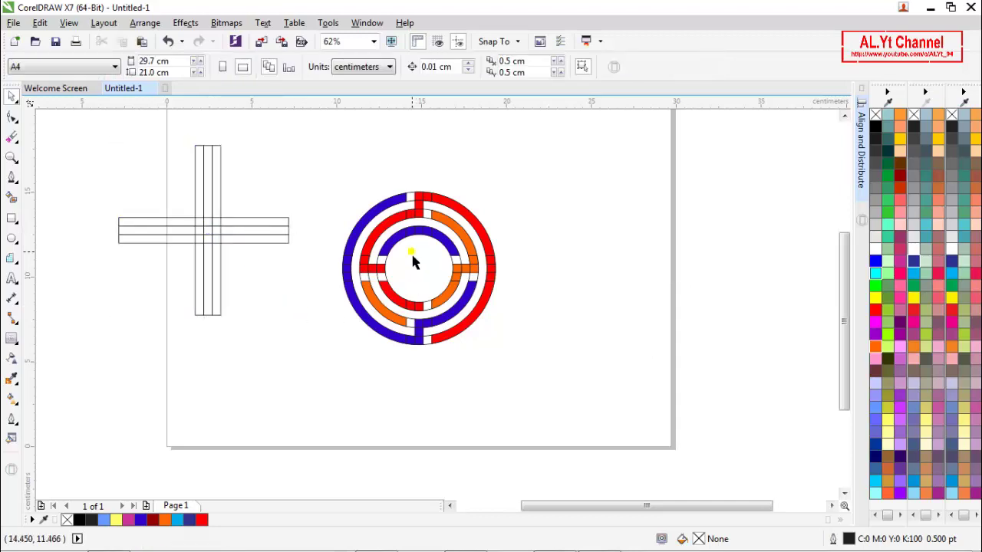
Step: Move the unfilled concentric circles off the coloured pieces to the area left of the logo
{"action": "scroll", "coordinate": [413, 262], "scroll_direction": "up", "scroll_amount": 2}
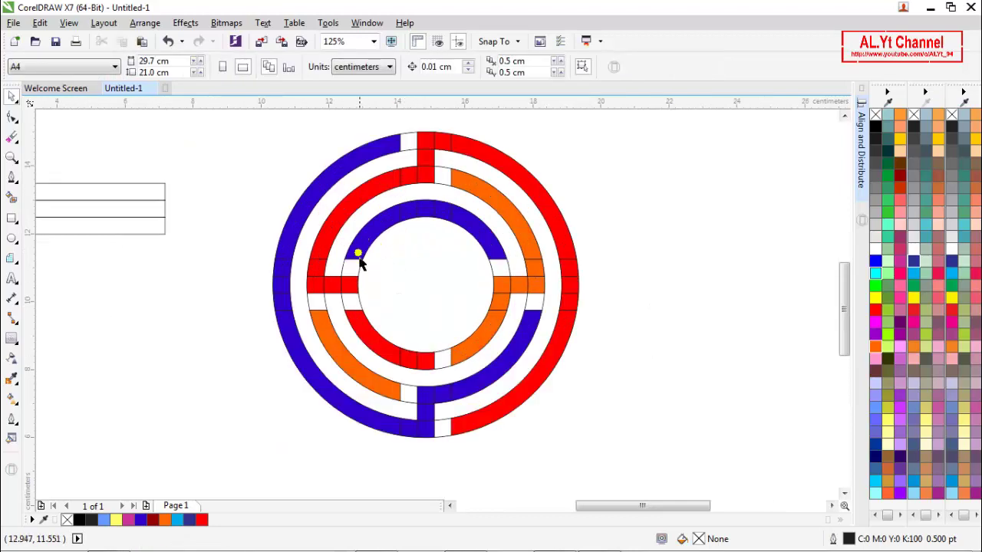
{"action": "left_click", "coordinate": [360, 277]}
{"action": "left_click_drag", "start_coordinate": [365, 277], "coordinate": [81, 247]}
{"action": "left_click_drag", "start_coordinate": [236, 265], "coordinate": [141, 269]}
{"action": "left_click", "coordinate": [236, 331]}
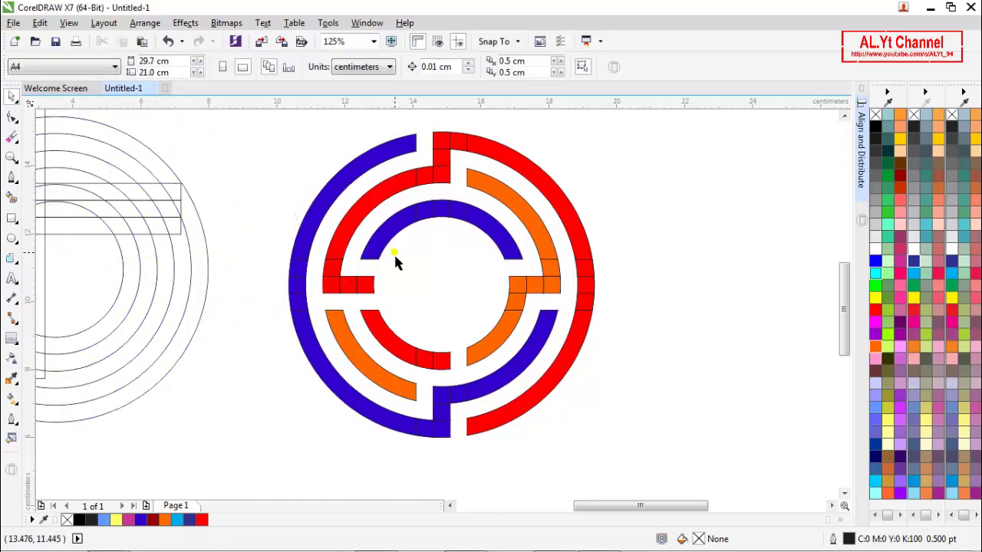
Step: Weld the blue pieces of the innermost ring's upper arc, and weld the small blue pieces at the outermost ring's left crossing
{"action": "left_click_drag", "start_coordinate": [355, 264], "coordinate": [459, 268]}
{"action": "left_click_drag", "start_coordinate": [528, 266], "coordinate": [529, 193]}
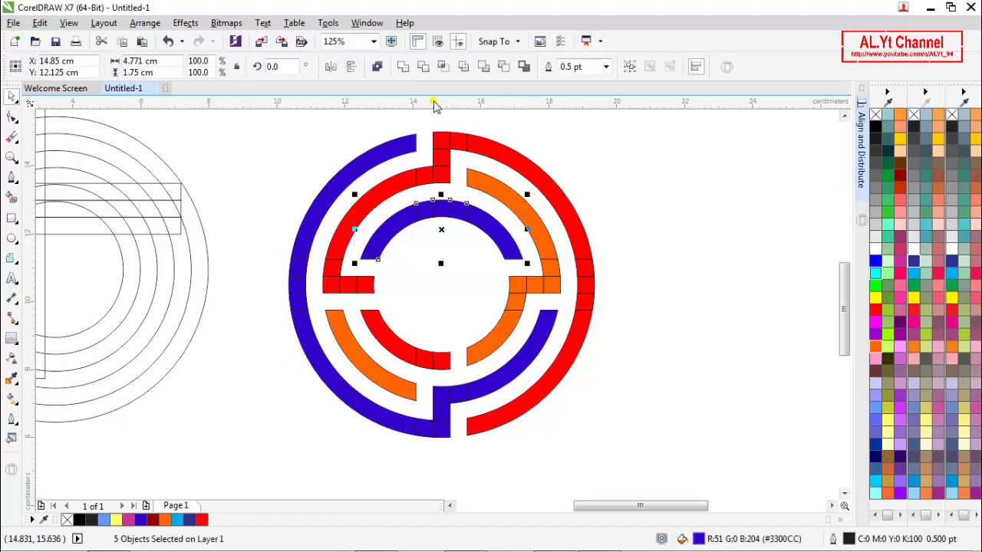
{"action": "left_click", "coordinate": [402, 67]}
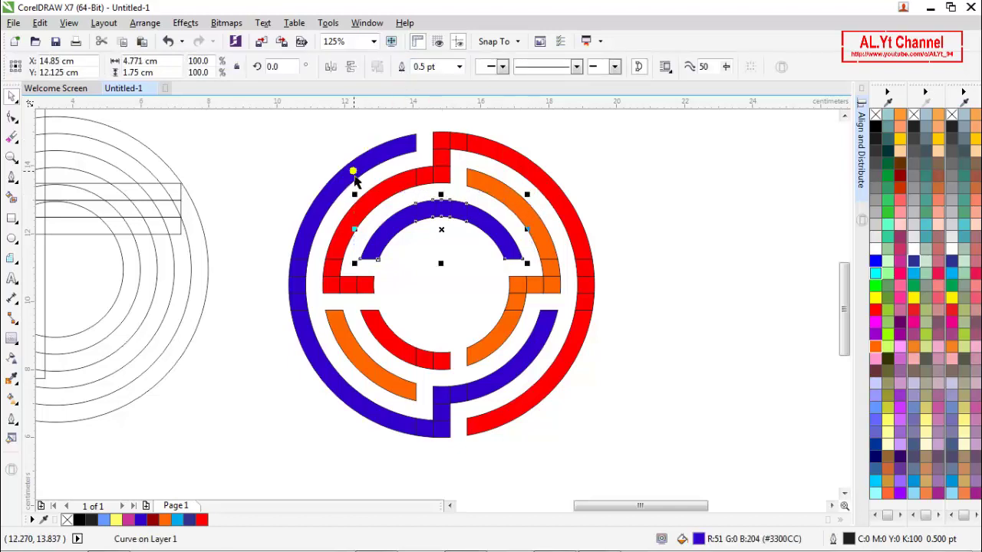
{"action": "left_click_drag", "start_coordinate": [233, 219], "coordinate": [320, 365]}
{"action": "left_click", "coordinate": [402, 68]}
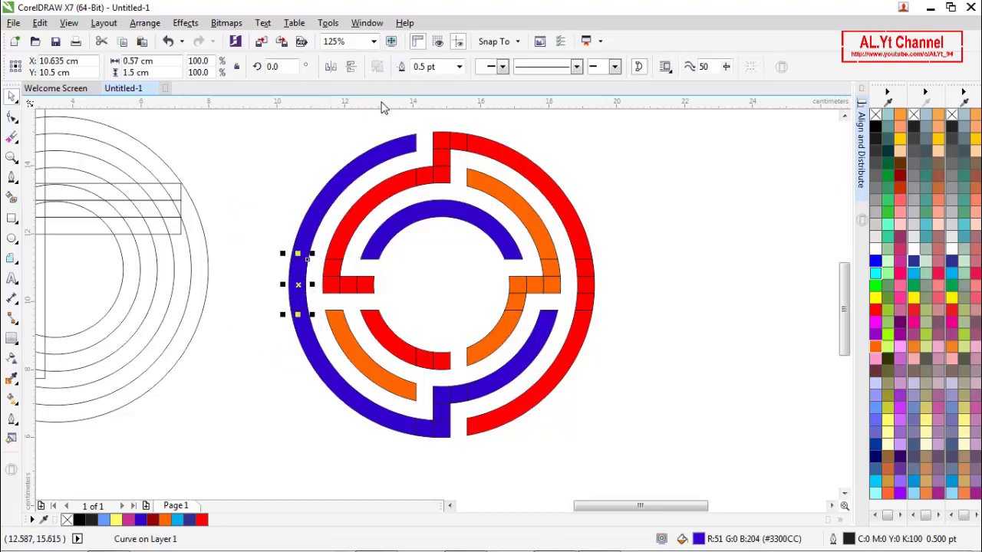
Step: Weld the outermost ring's left crossing piece with its upper-left and lower-left blue arcs and the innermost blue arc
{"action": "left_click", "coordinate": [340, 192], "text": "shift"}
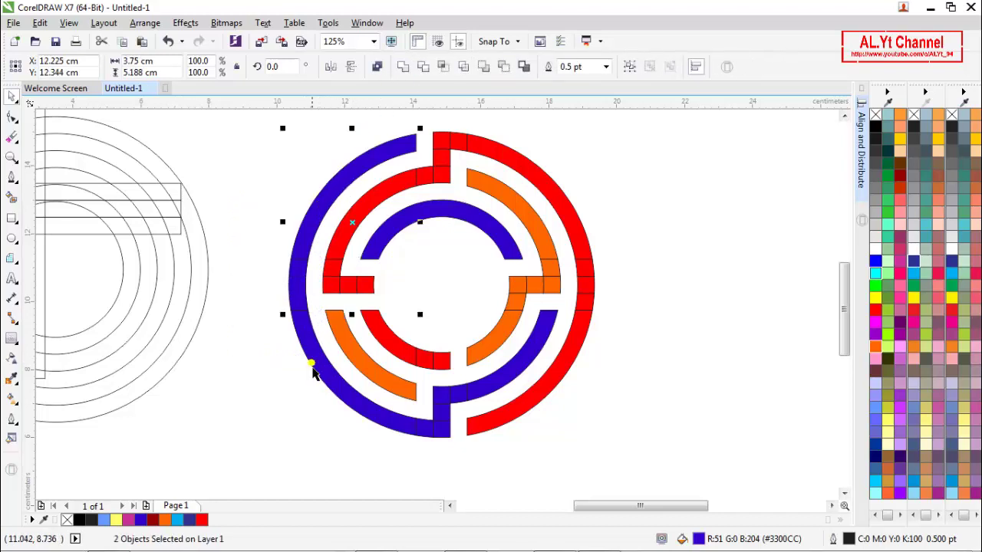
{"action": "left_click", "coordinate": [322, 376], "text": "shift"}
{"action": "left_click", "coordinate": [427, 216], "text": "shift"}
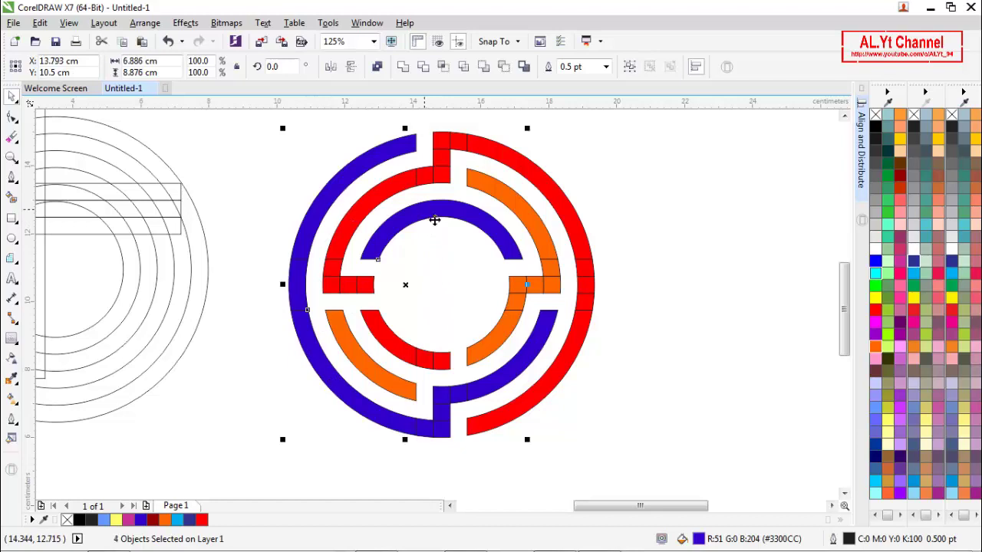
{"action": "left_click", "coordinate": [402, 67]}
{"action": "left_click", "coordinate": [627, 366]}
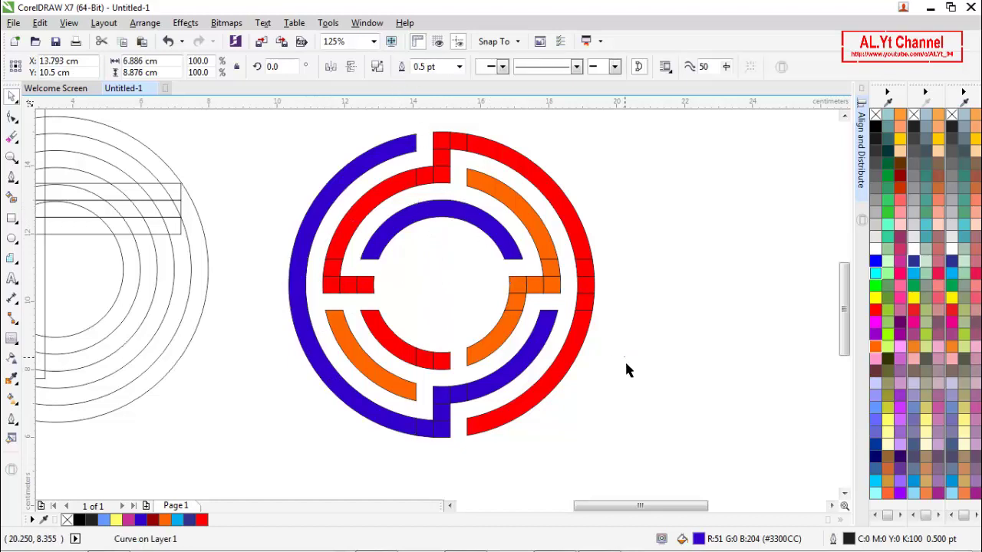
Step: Weld the small blue pieces at the bottom crossing, and weld the result with the lower-right blue arc and the remaining blue shape
{"action": "left_click_drag", "start_coordinate": [497, 463], "coordinate": [493, 378]}
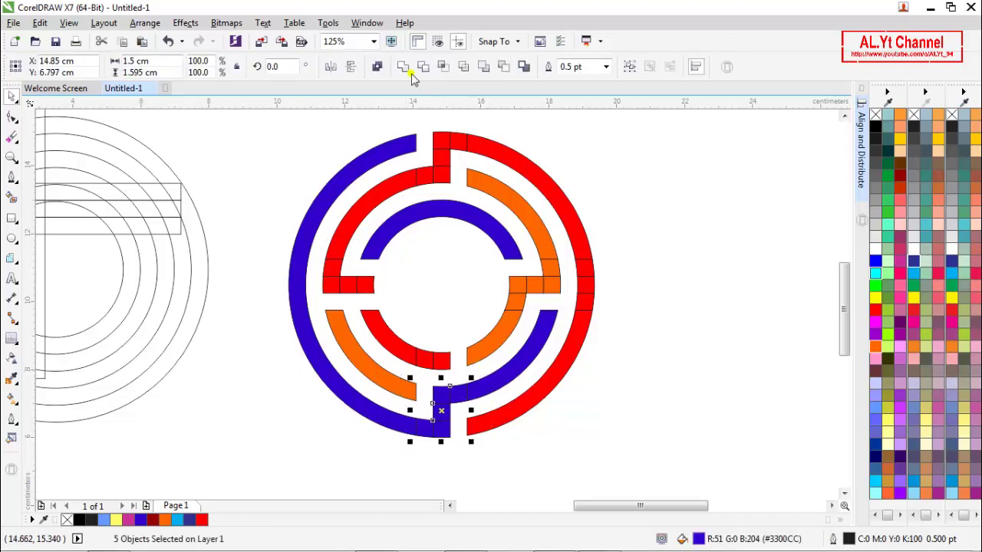
{"action": "left_click", "coordinate": [402, 68]}
{"action": "left_click", "coordinate": [526, 375], "text": "shift"}
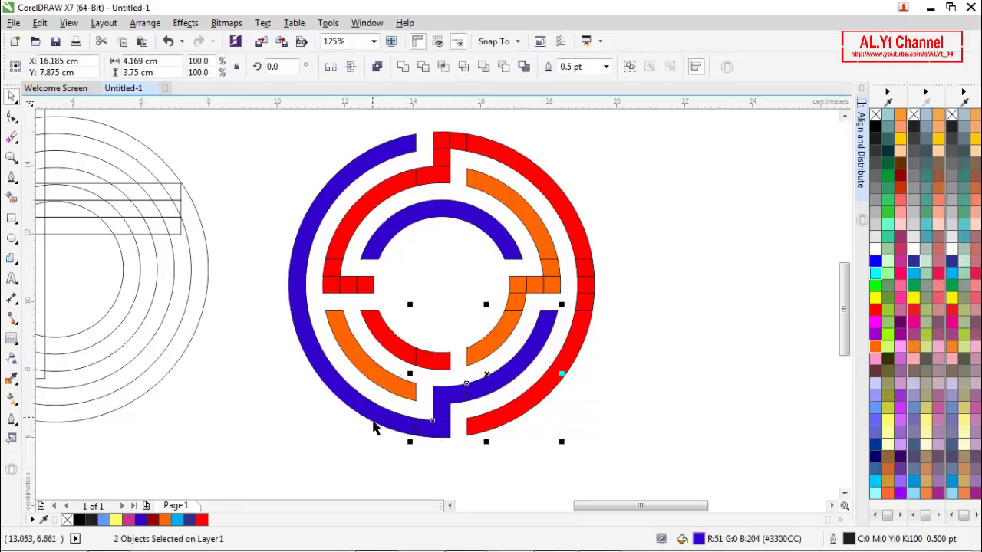
{"action": "left_click", "coordinate": [378, 399], "text": "shift"}
{"action": "left_click", "coordinate": [405, 75]}
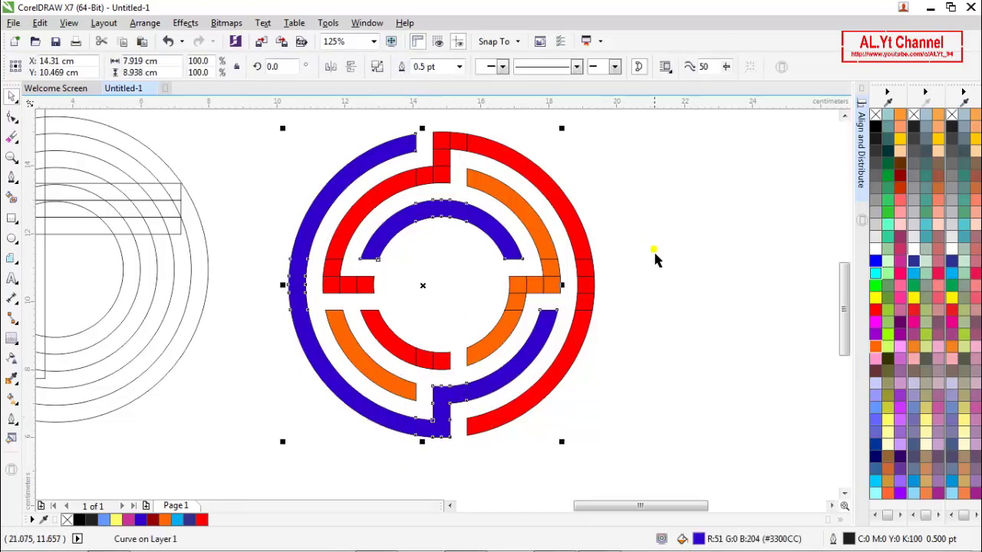
{"action": "left_click", "coordinate": [631, 263]}
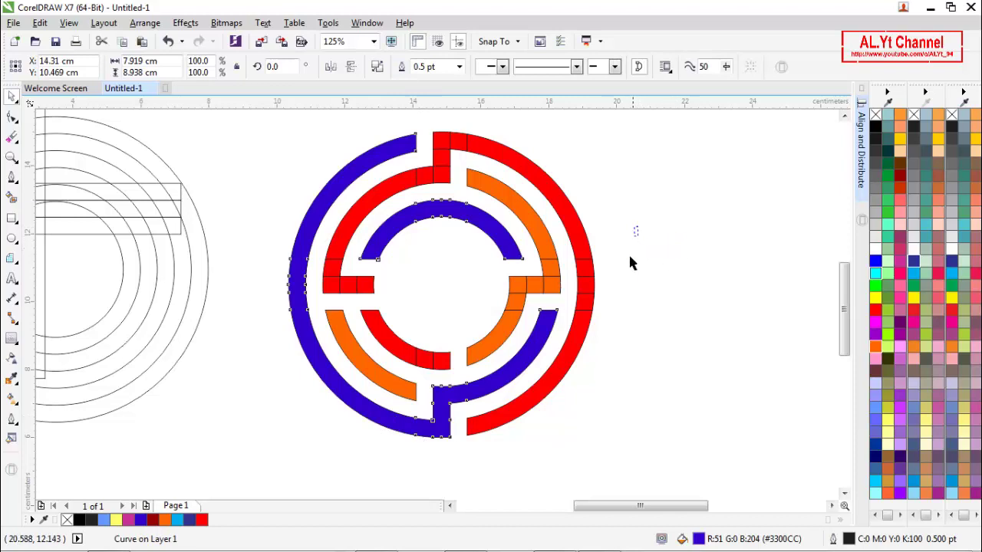
Step: Weld the small red pieces at the outermost ring's right crossing, and weld the result with the outer red arcs above and below
{"action": "left_click_drag", "start_coordinate": [573, 368], "coordinate": [570, 316]}
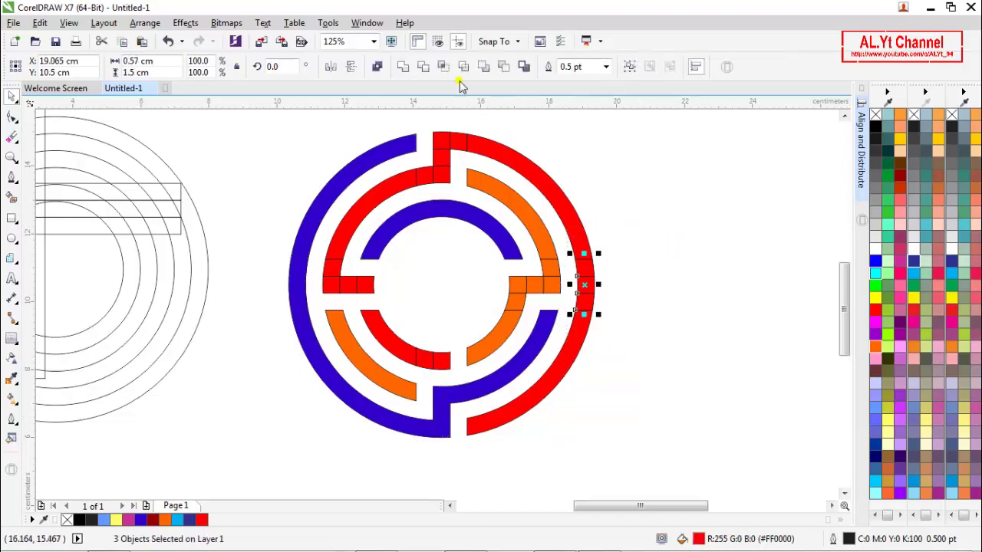
{"action": "left_click", "coordinate": [403, 67]}
{"action": "left_click", "coordinate": [575, 223], "text": "shift"}
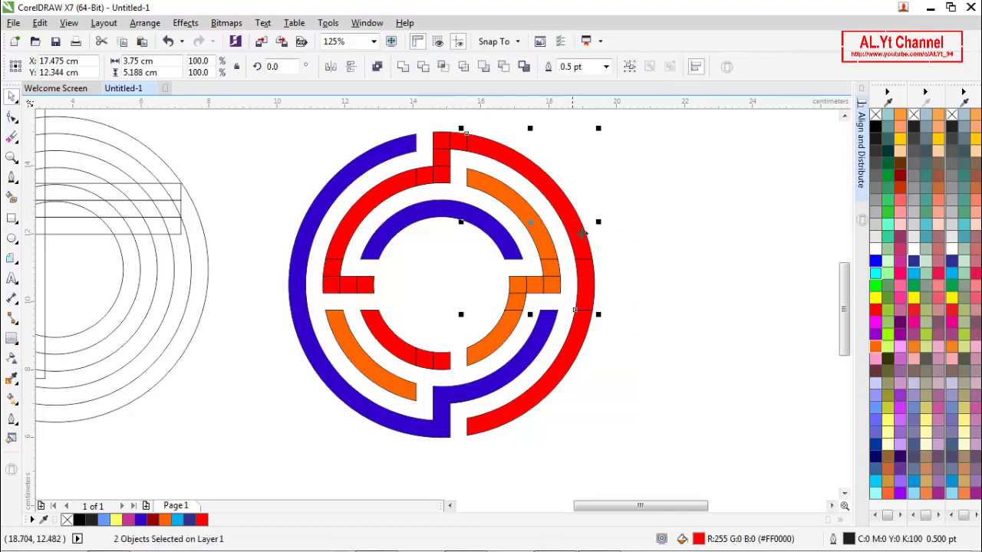
{"action": "left_click", "coordinate": [404, 67]}
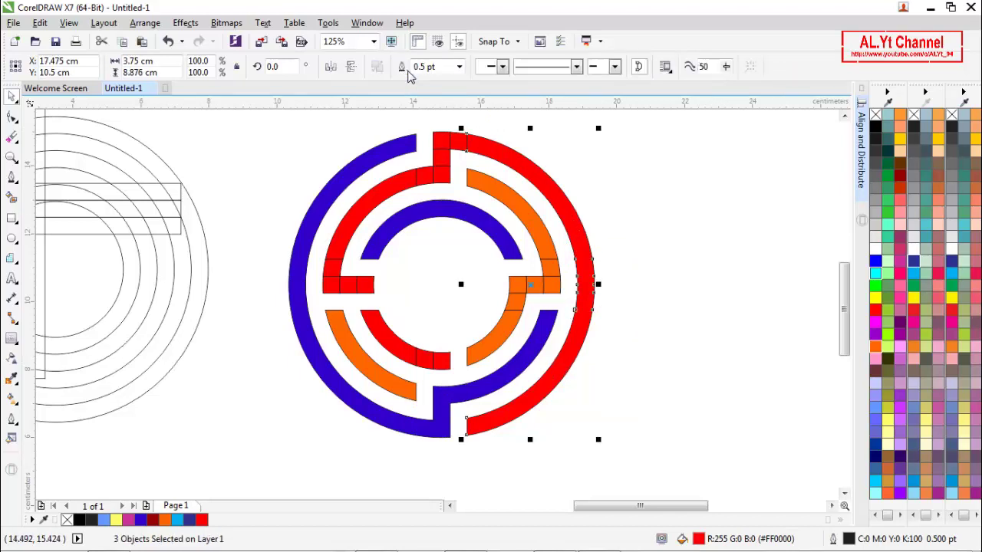
Step: Weld the small red pieces at the top crossing, including the adjoining pieces on the outer and middle rings
{"action": "left_click_drag", "start_coordinate": [422, 115], "coordinate": [489, 210]}
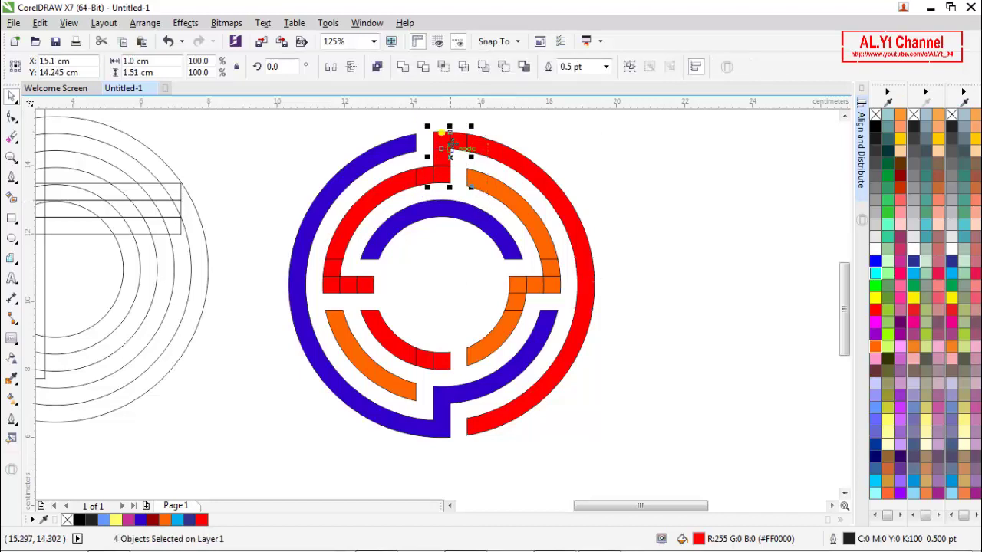
{"action": "left_click", "coordinate": [406, 68]}
{"action": "left_click", "coordinate": [502, 127]}
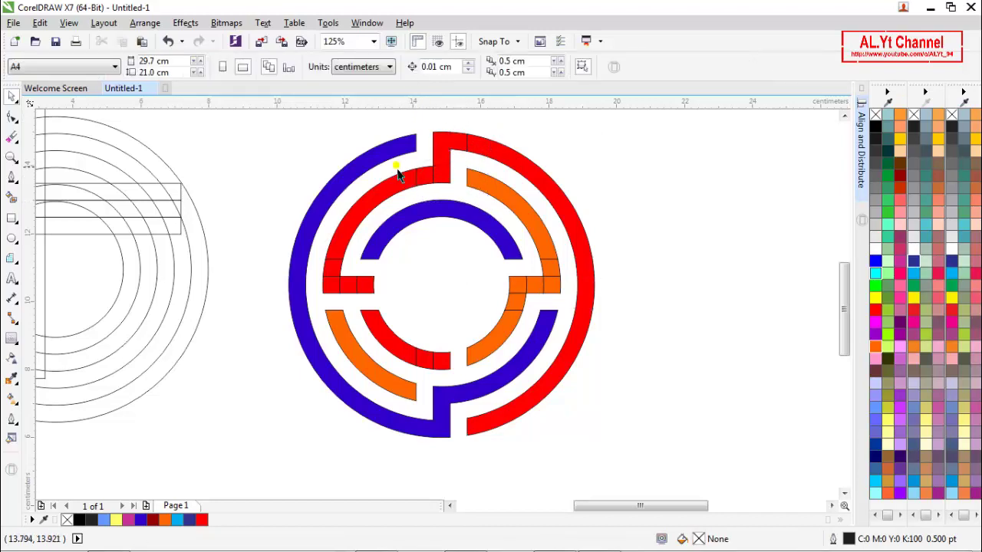
{"action": "left_click_drag", "start_coordinate": [508, 215], "coordinate": [508, 208]}
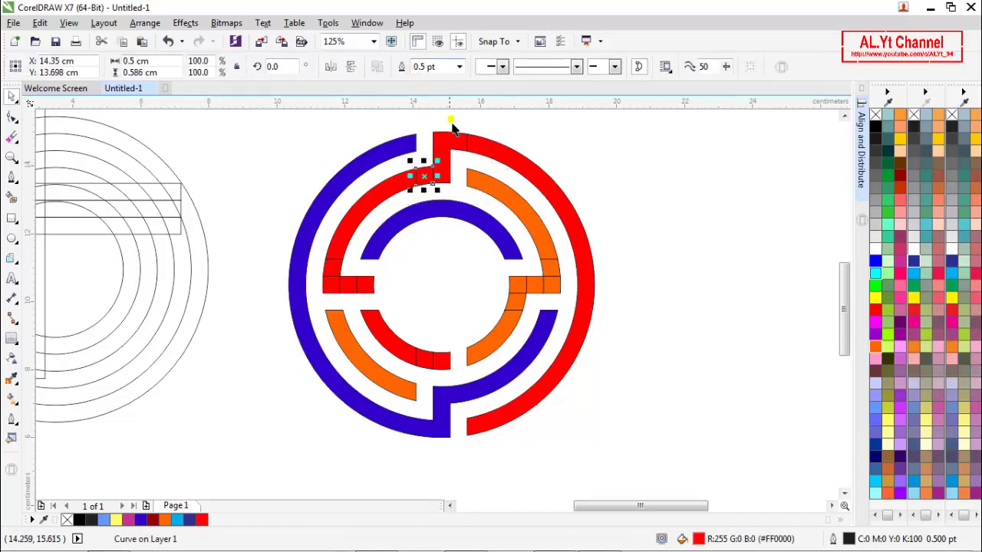
{"action": "left_click", "coordinate": [459, 144], "text": "shift"}
{"action": "left_click", "coordinate": [406, 67]}
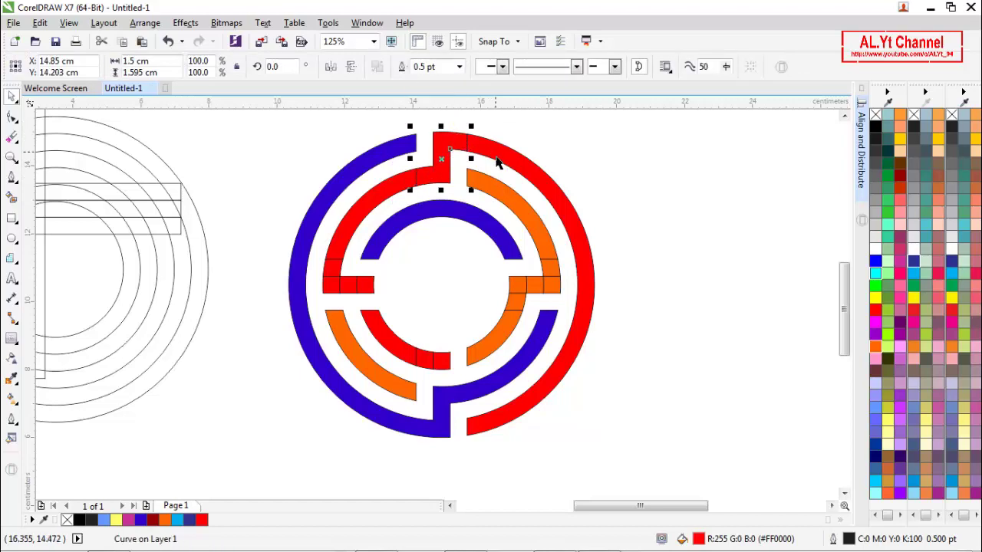
Step: Weld the red top crossing piece with the outer right red arc and the middle ring's upper-left red arc
{"action": "left_click", "coordinate": [475, 141], "text": "shift"}
{"action": "left_click", "coordinate": [402, 66]}
{"action": "left_click", "coordinate": [390, 190], "text": "shift"}
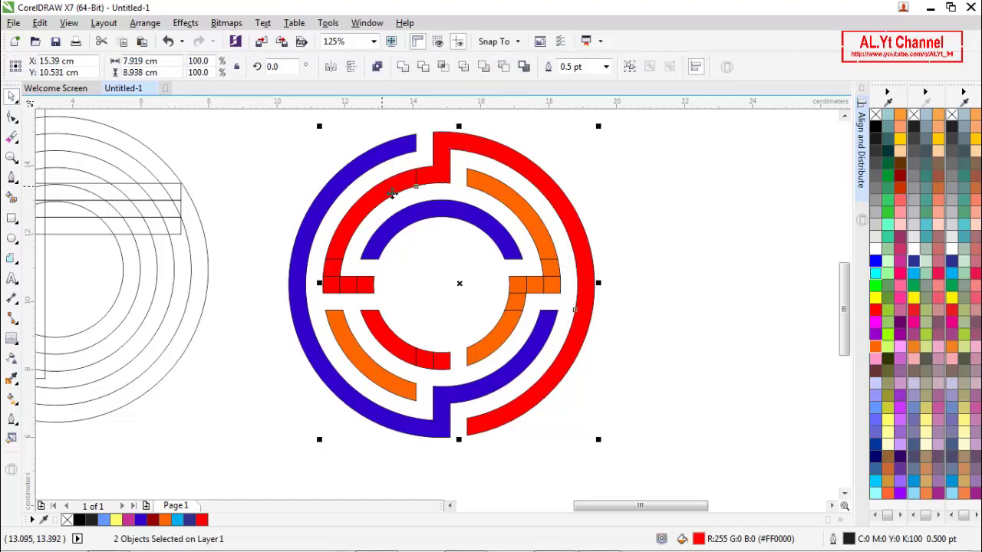
{"action": "left_click", "coordinate": [404, 67]}
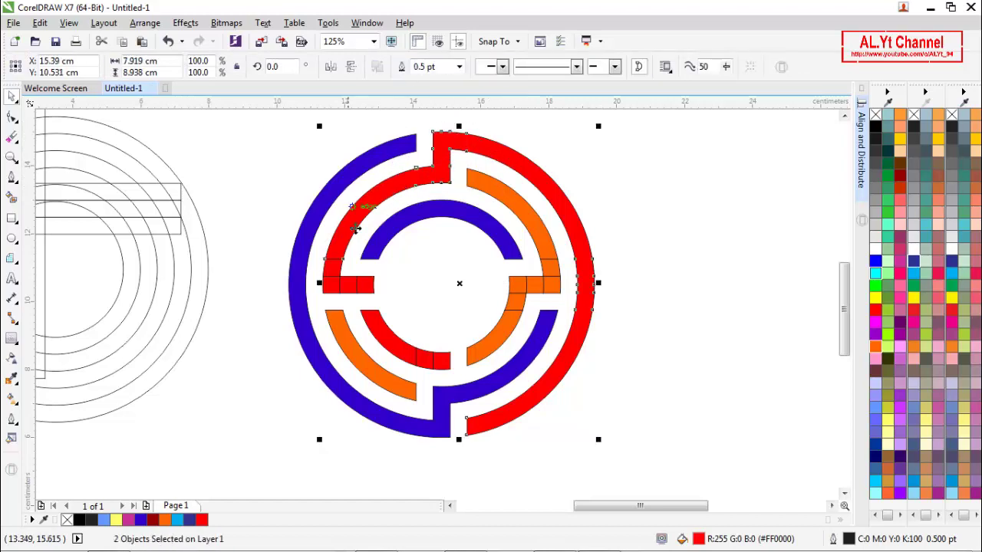
{"action": "left_click", "coordinate": [261, 245]}
Step: Weld the four small red pieces at the left crossing, and weld the result with the large red shape
{"action": "left_click_drag", "start_coordinate": [411, 279], "coordinate": [281, 310]}
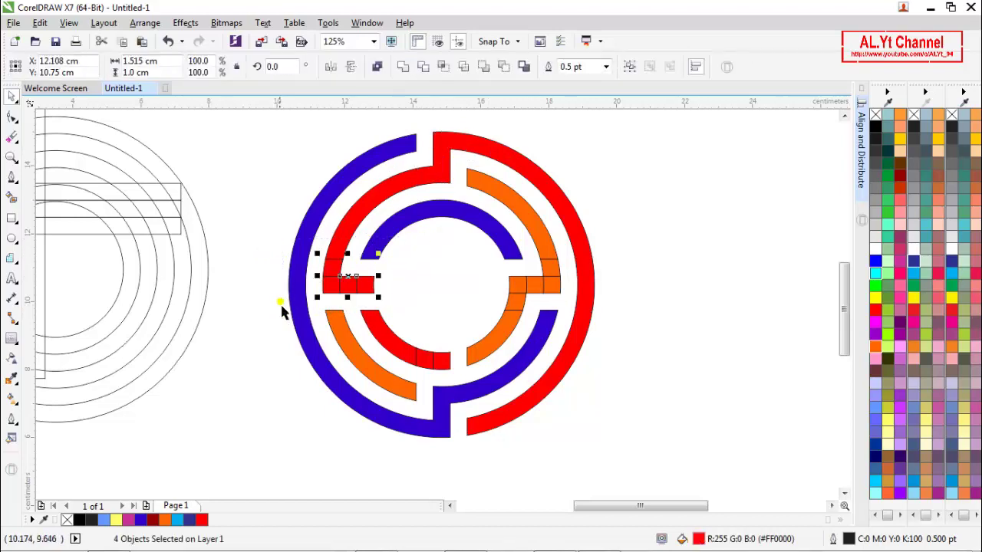
{"action": "left_click", "coordinate": [402, 68]}
{"action": "left_click", "coordinate": [368, 207], "text": "shift"}
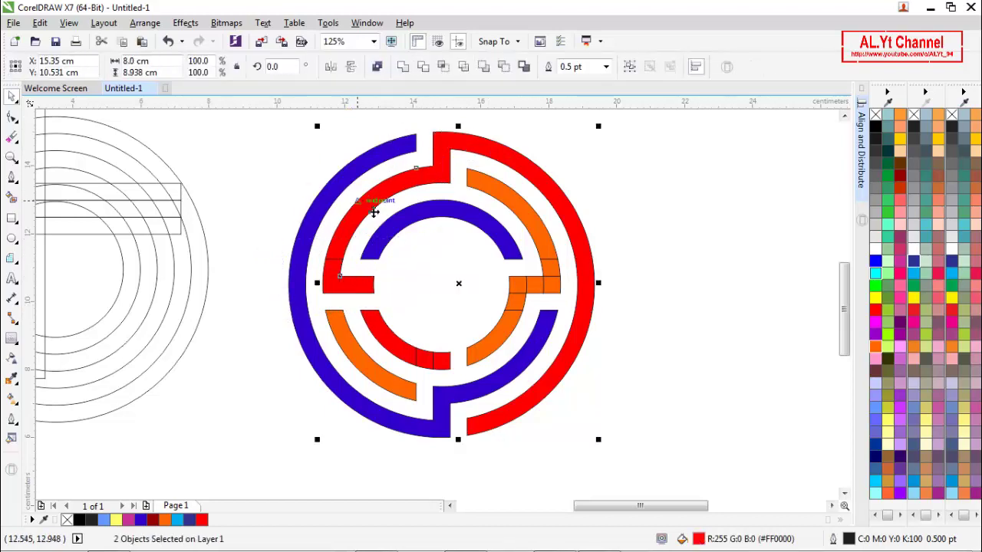
{"action": "left_click", "coordinate": [402, 67]}
{"action": "left_click", "coordinate": [434, 254]}
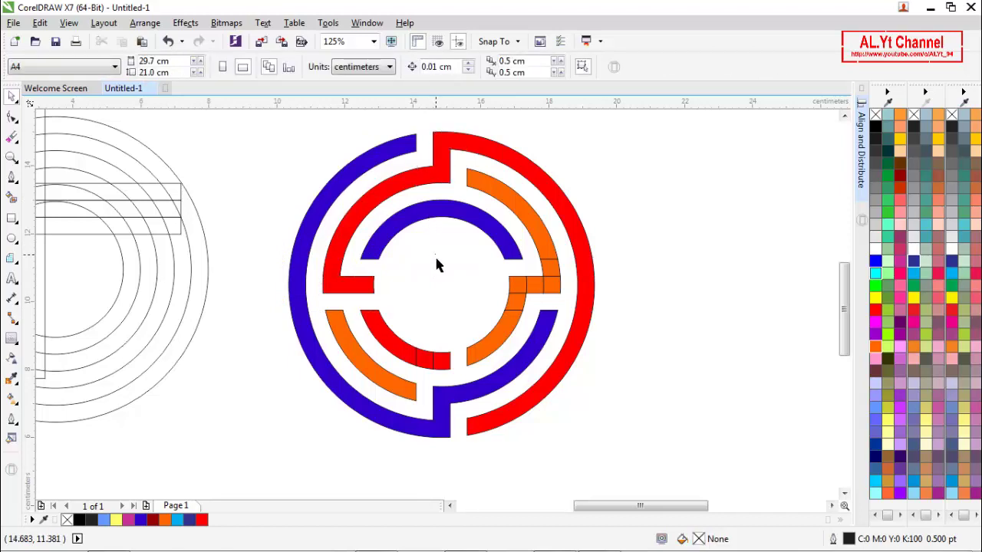
Step: Weld the three red pieces of the innermost ring's lower arc, and weld the result with the large red shape
{"action": "left_click_drag", "start_coordinate": [464, 288], "coordinate": [338, 382]}
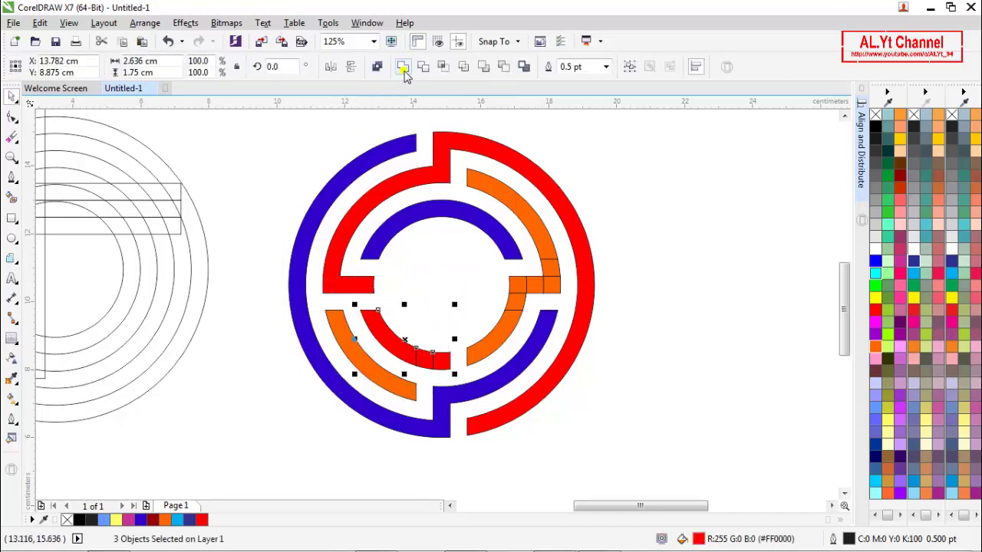
{"action": "left_click", "coordinate": [402, 67]}
{"action": "left_click", "coordinate": [367, 284], "text": "shift"}
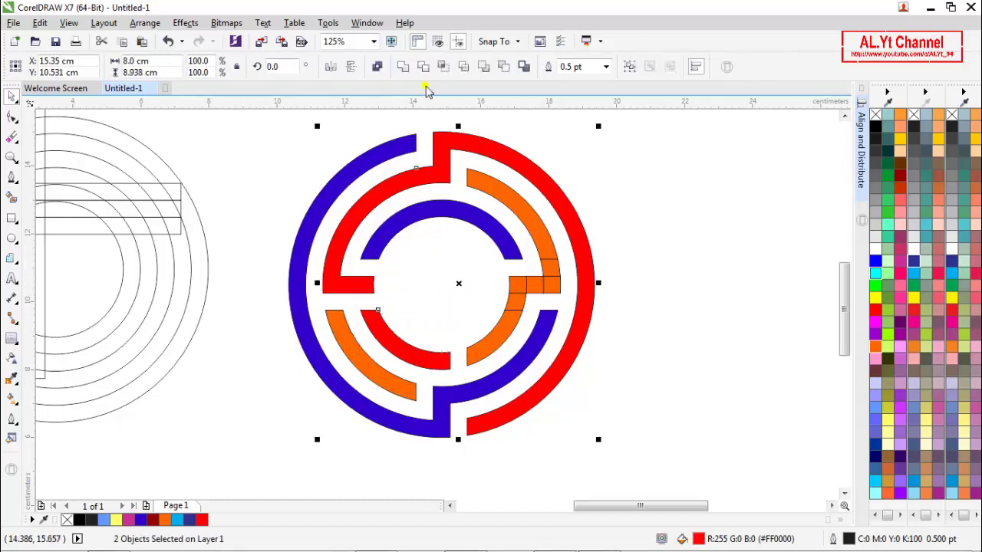
{"action": "left_click", "coordinate": [402, 67]}
{"action": "left_click", "coordinate": [684, 246]}
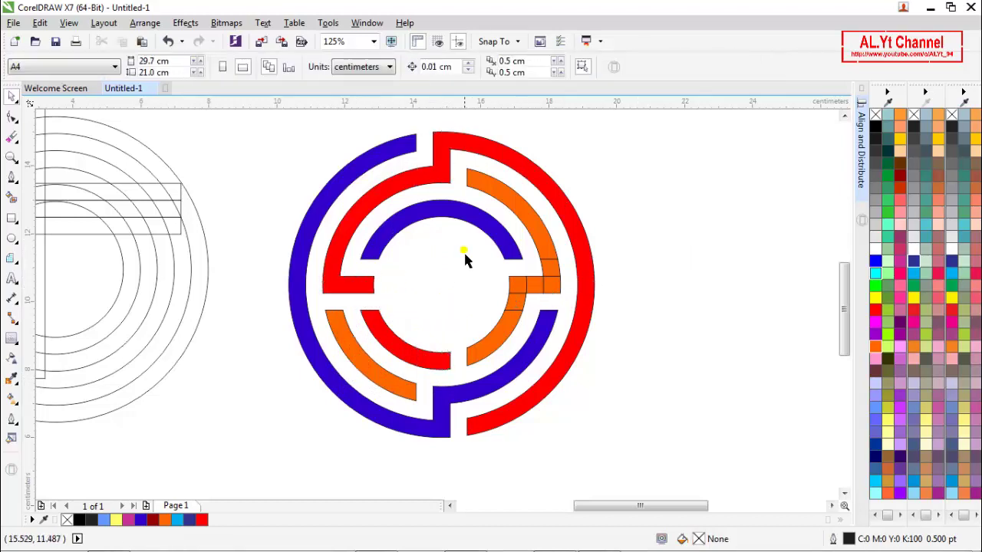
Step: Weld the five small orange pieces at the right crossing, and weld the result with the three remaining orange arcs
{"action": "left_click_drag", "start_coordinate": [554, 359], "coordinate": [576, 351]}
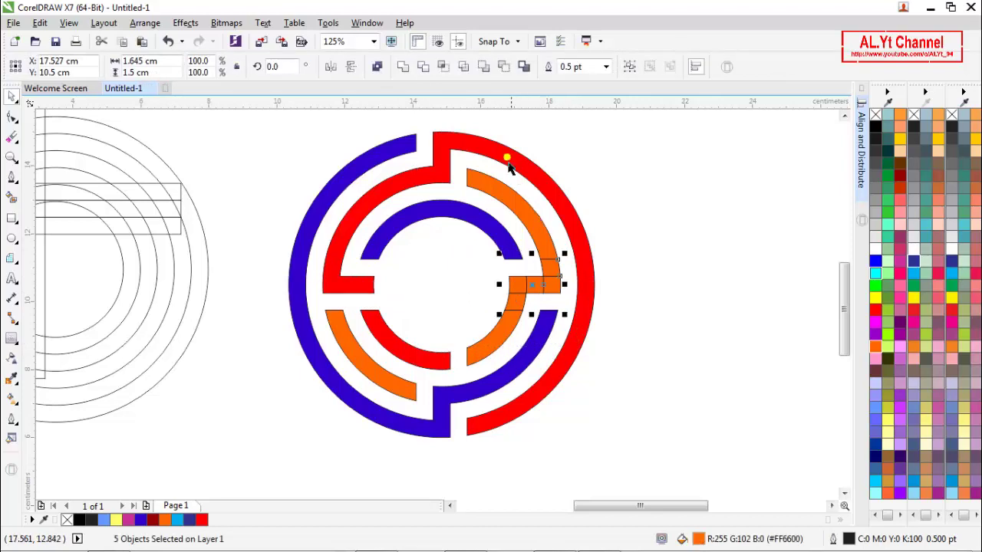
{"action": "left_click", "coordinate": [402, 68]}
{"action": "left_click", "coordinate": [533, 221], "text": "shift"}
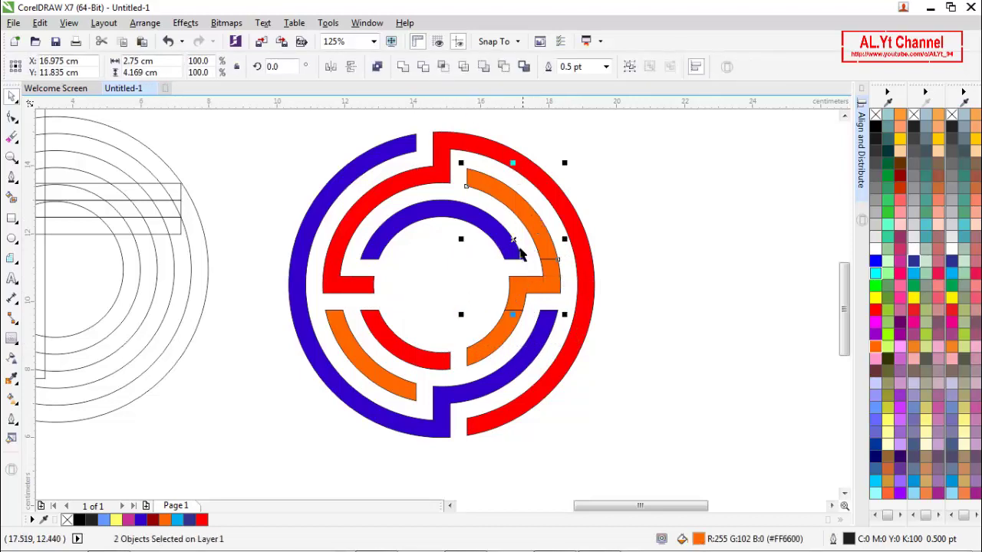
{"action": "left_click", "coordinate": [504, 345], "text": "shift"}
{"action": "left_click", "coordinate": [406, 394], "text": "shift"}
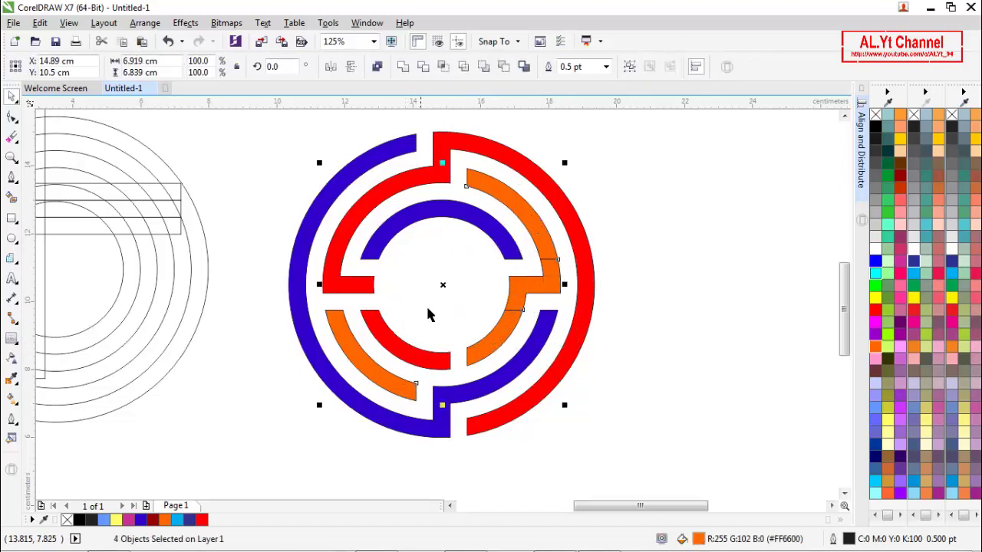
{"action": "left_click", "coordinate": [405, 67]}
{"action": "left_click", "coordinate": [643, 222]}
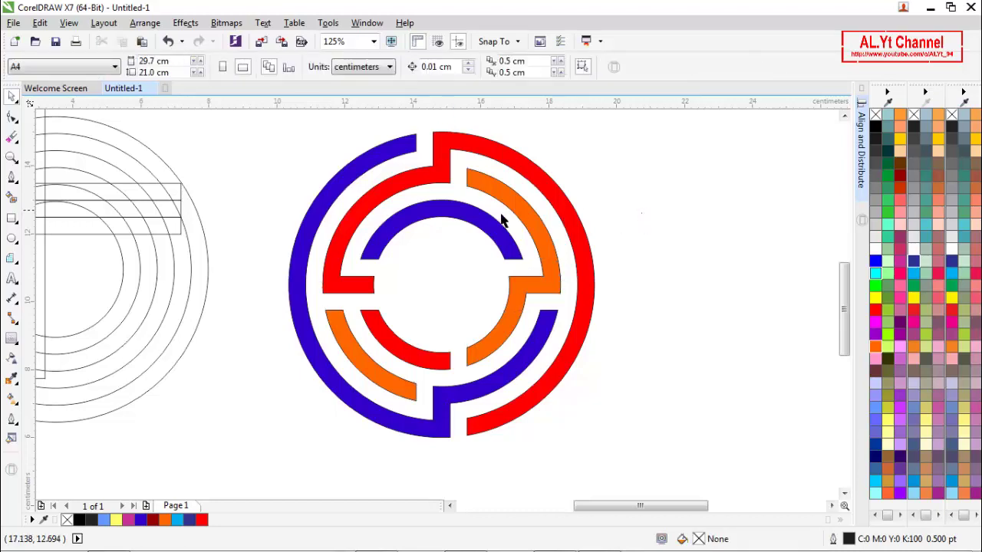
Step: Remove the outlines from the blue, red and orange logo shapes
{"action": "scroll", "coordinate": [503, 219], "scroll_direction": "down", "scroll_amount": 2}
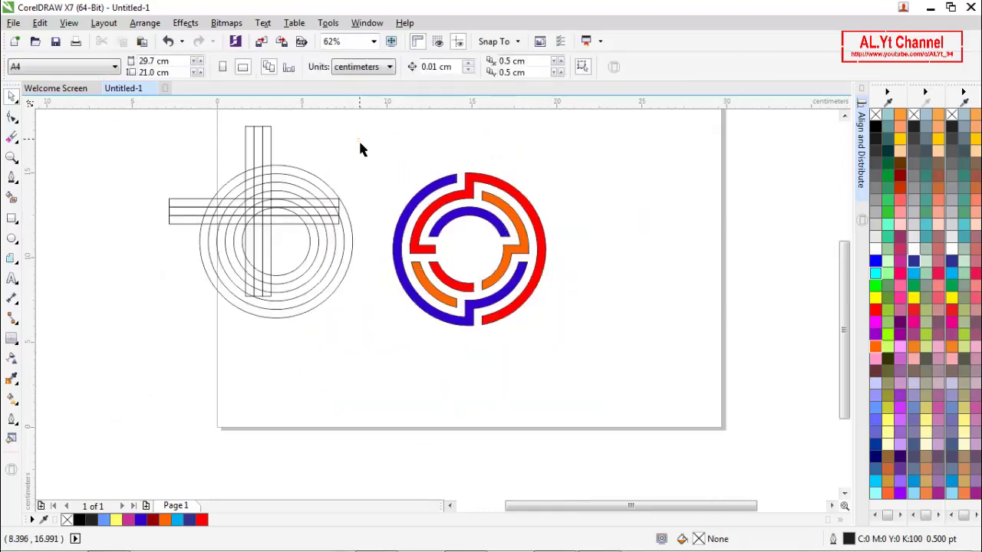
{"action": "left_click_drag", "start_coordinate": [359, 142], "coordinate": [606, 365]}
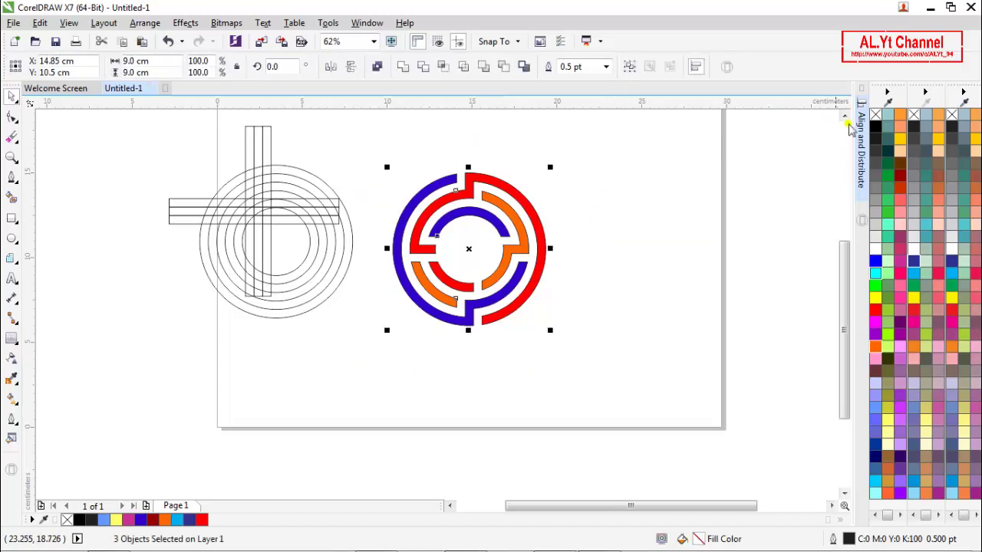
{"action": "left_click", "coordinate": [603, 242]}
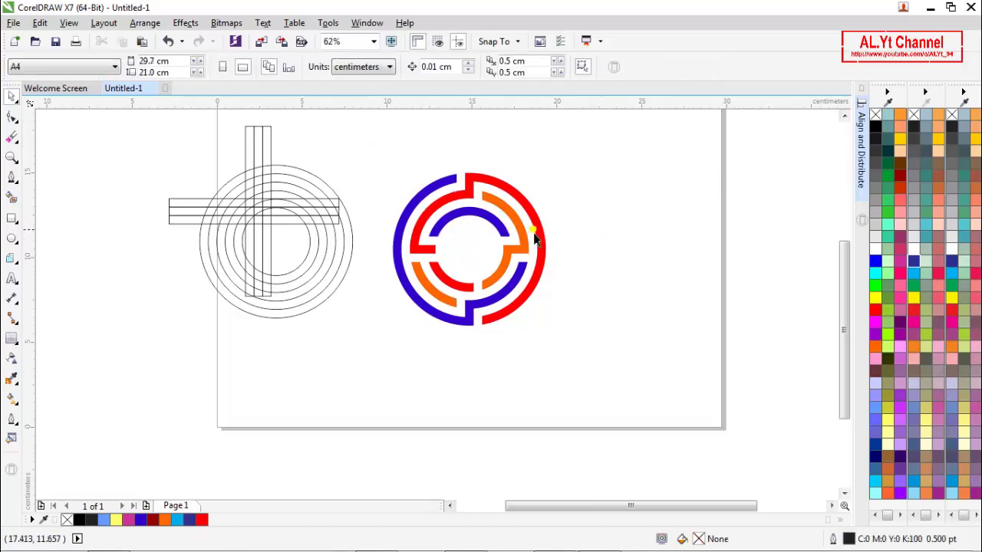
{"action": "scroll", "coordinate": [537, 235], "scroll_direction": "up", "scroll_amount": 2}
{"action": "left_click", "coordinate": [516, 265]}
{"action": "left_click", "coordinate": [581, 245]}
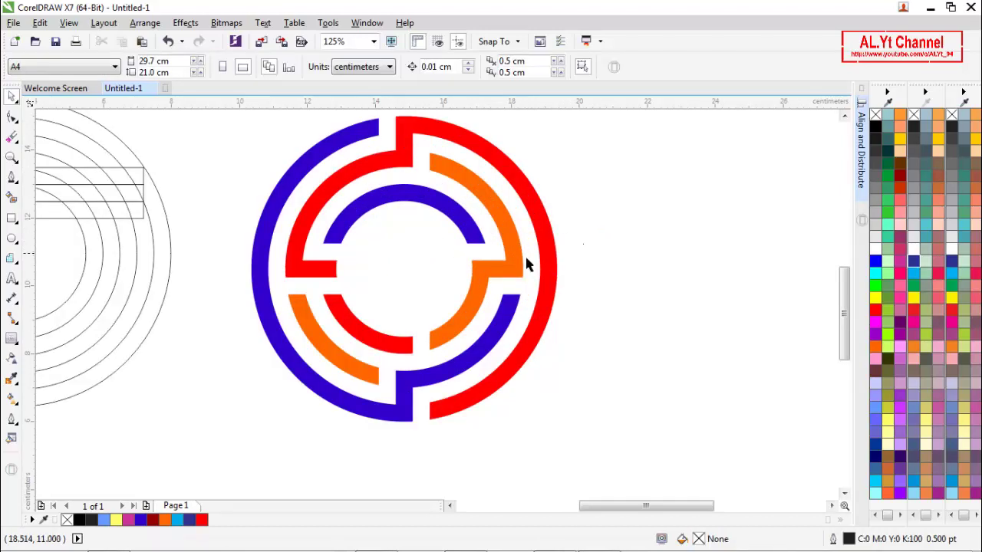
Step: Recolour the orange shape golden yellow and the red shape cyan (C:100 M:0 Y:0 K:0)
{"action": "left_click", "coordinate": [524, 267]}
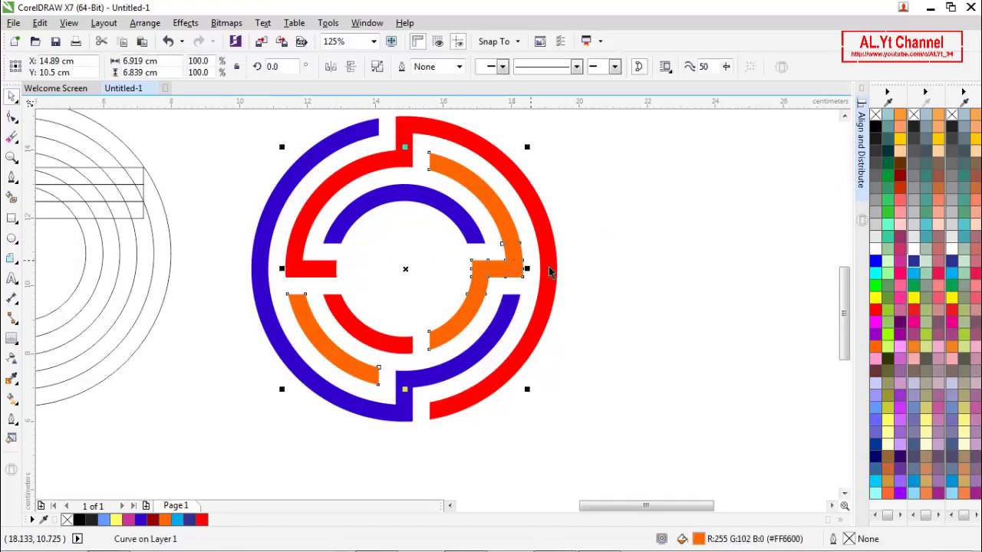
{"action": "left_click", "coordinate": [900, 141]}
{"action": "left_click", "coordinate": [606, 265]}
{"action": "left_click", "coordinate": [552, 271]}
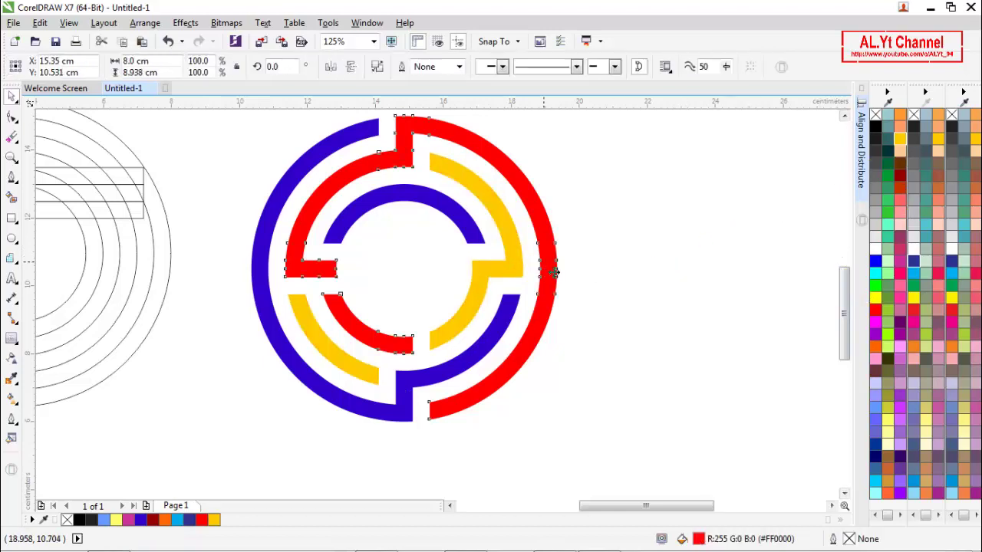
{"action": "left_click", "coordinate": [914, 274]}
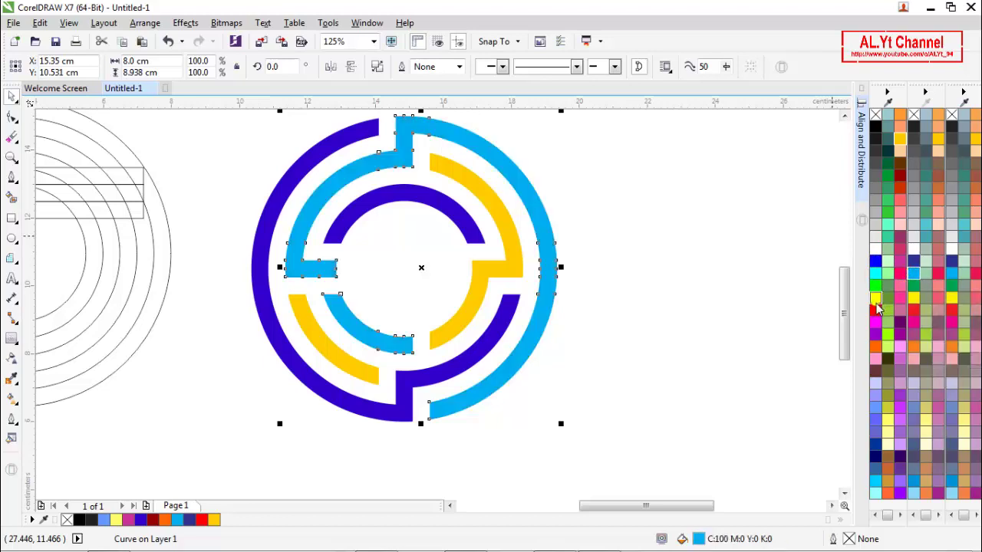
Step: Recolour the violet-blue shape to the dark navy blue directly above cyan in the second colour palette
{"action": "left_click", "coordinate": [452, 224]}
{"action": "left_click", "coordinate": [912, 268]}
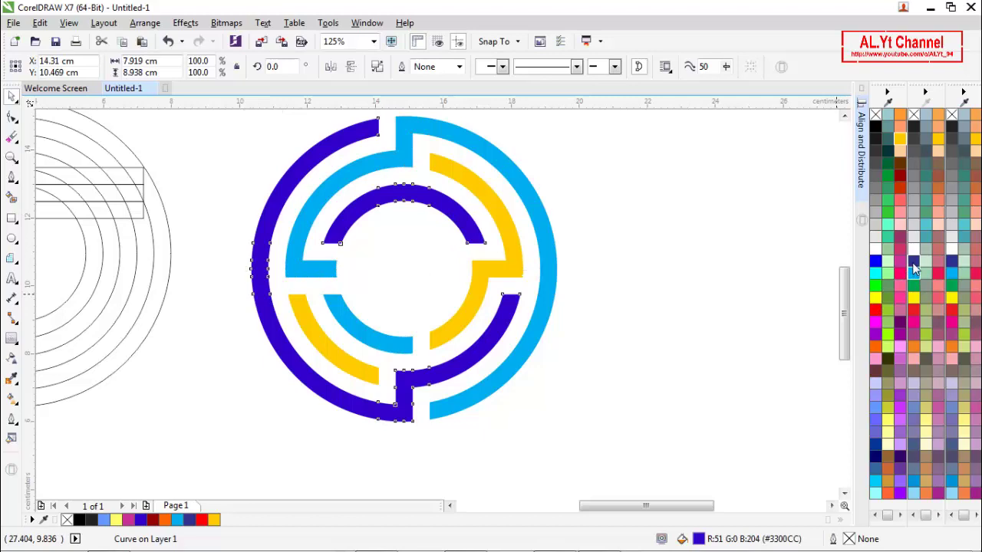
{"action": "key", "text": "Escape"}
Step: Group the three coloured shapes of the logo
{"action": "scroll", "coordinate": [426, 265], "scroll_direction": "down", "scroll_amount": 2}
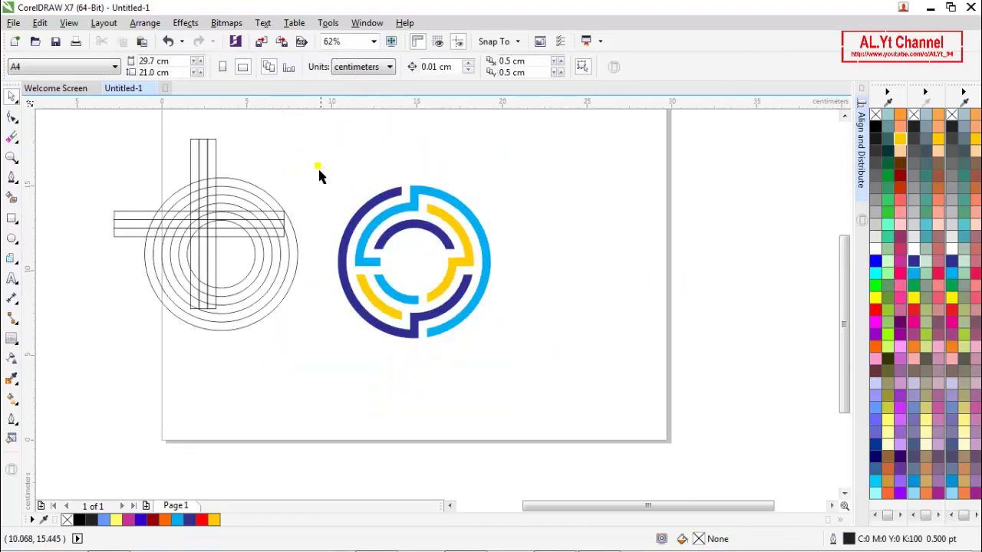
{"action": "left_click_drag", "start_coordinate": [318, 166], "coordinate": [532, 388]}
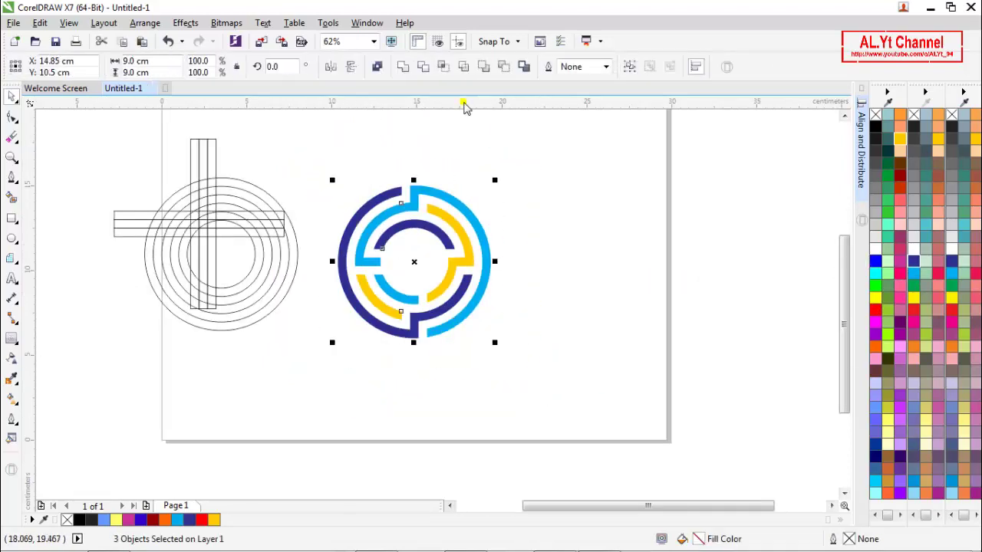
{"action": "left_click", "coordinate": [629, 67]}
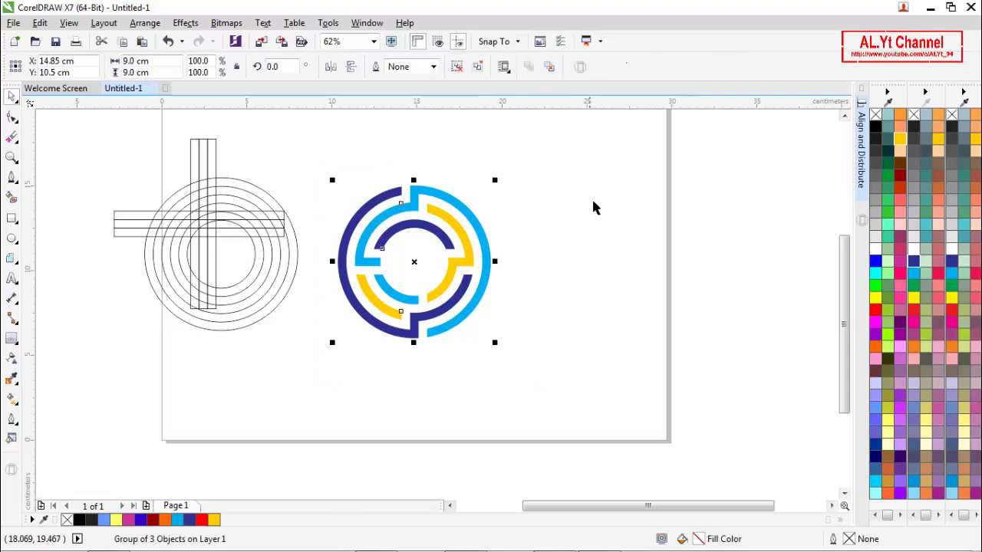
{"action": "key", "text": "Escape"}
Step: Delete the vertical rectangles, the horizontal rectangles and the concentric circles beside the logo
{"action": "left_click", "coordinate": [201, 259]}
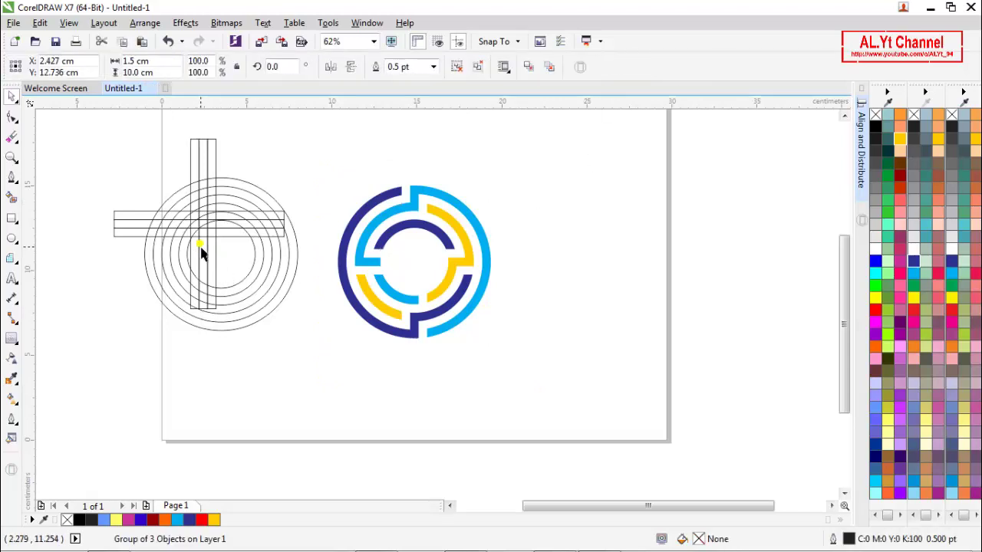
{"action": "key", "text": "Delete"}
{"action": "left_click", "coordinate": [220, 228]}
{"action": "key", "text": "Delete"}
{"action": "left_click", "coordinate": [225, 230]}
{"action": "key", "text": "Delete"}
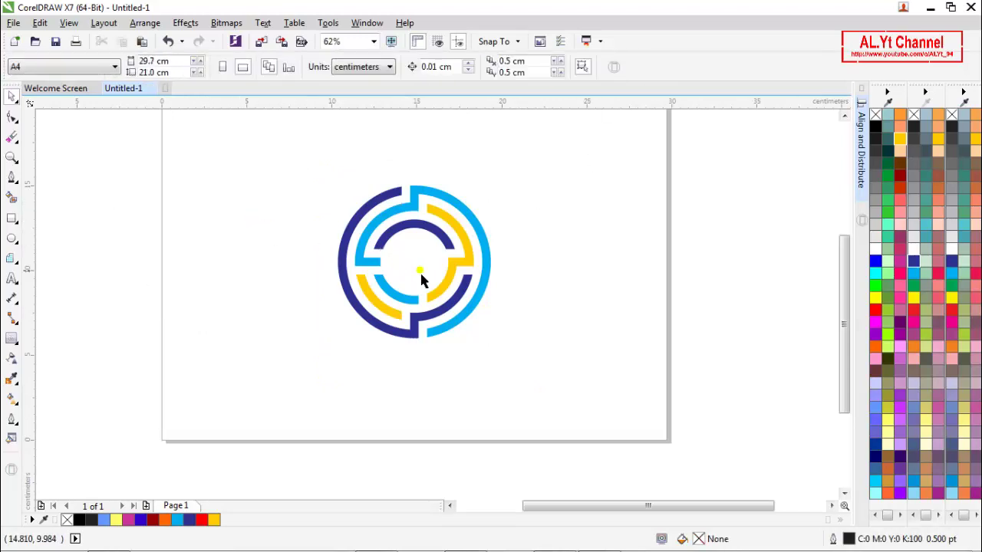
Step: Copy the grouped logo to the clipboard and deselect it
{"action": "left_click", "coordinate": [437, 239]}
{"action": "right_click", "coordinate": [439, 241]}
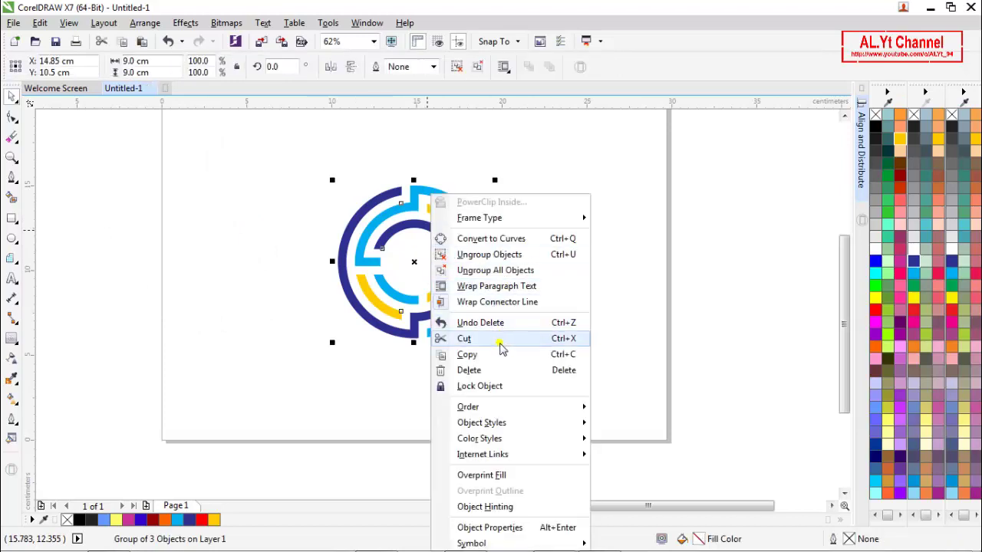
{"action": "left_click", "coordinate": [467, 354]}
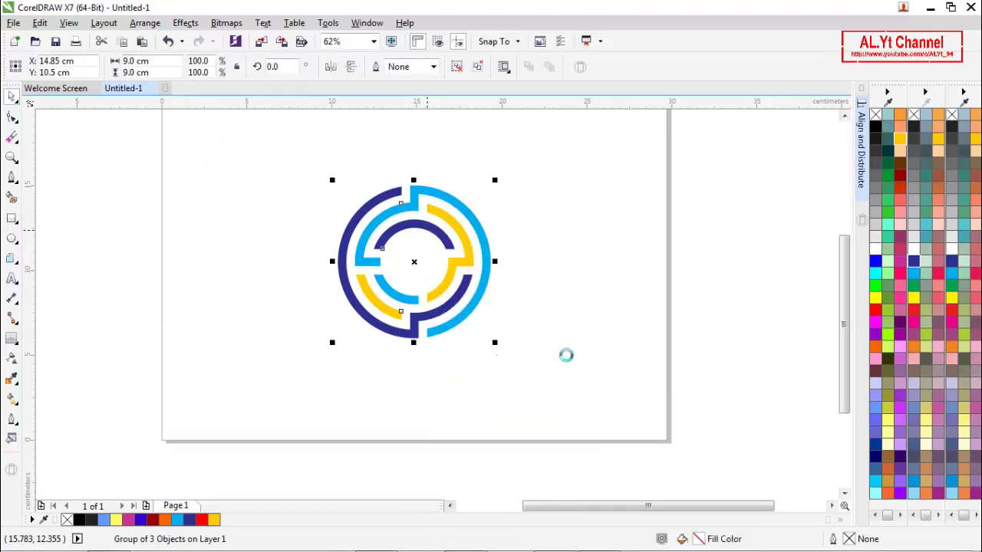
{"action": "left_click", "coordinate": [547, 273]}
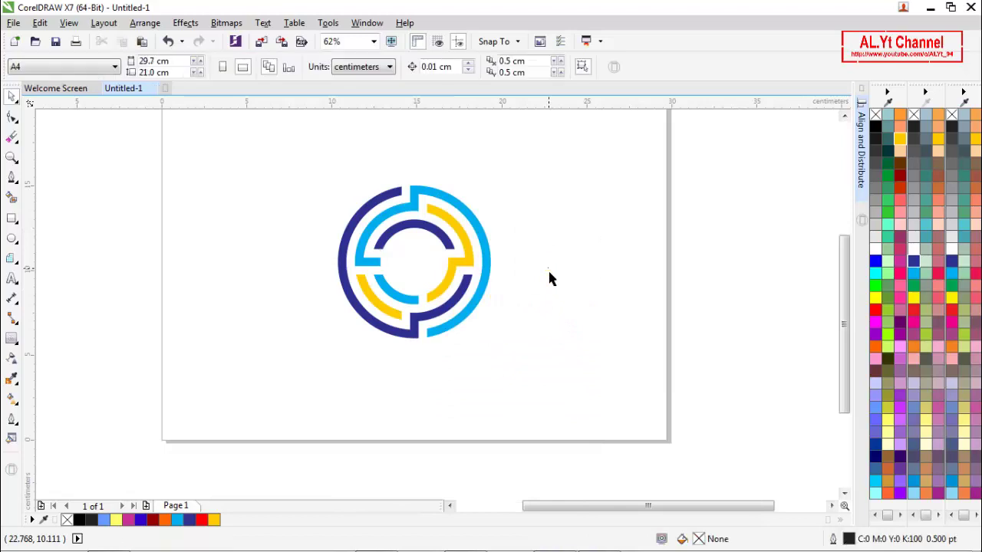
Step: Paste a copy of the grouped logo, place it to the right of the original and ungroup it
{"action": "key", "text": "ctrl+v"}
{"action": "left_click_drag", "start_coordinate": [427, 270], "coordinate": [592, 274]}
{"action": "left_click", "coordinate": [719, 269]}
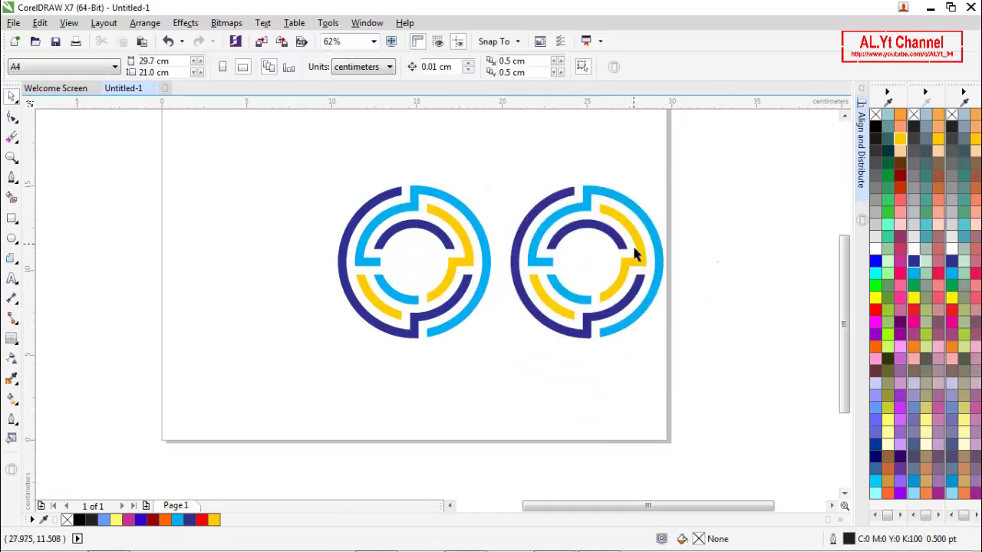
{"action": "left_click", "coordinate": [645, 250]}
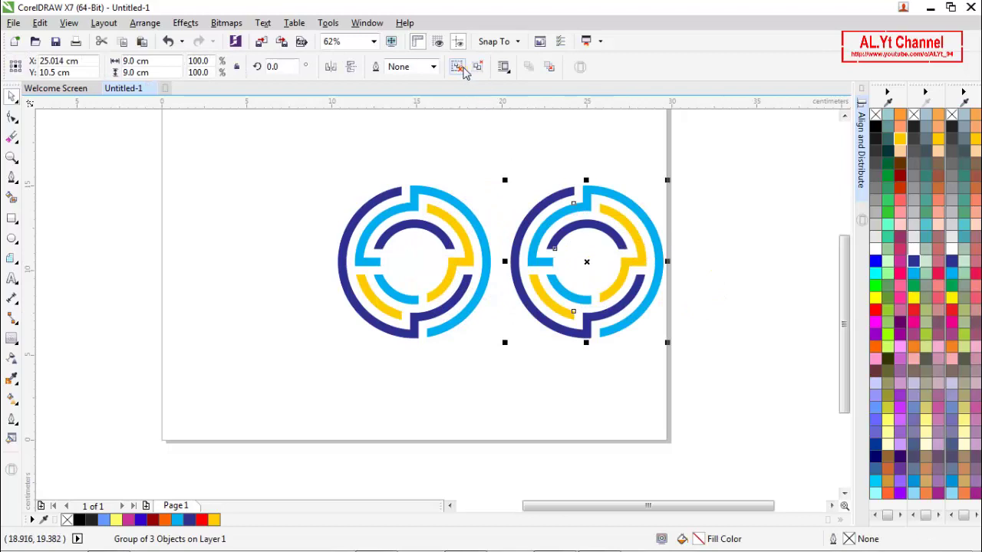
{"action": "left_click", "coordinate": [460, 67]}
Step: Recolour the copied logo's light-blue shape to pure cyan, its navy shape to pure blue (#0000FF) and its golden shape to pure yellow (#FFFF00)
{"action": "left_click", "coordinate": [697, 188]}
{"action": "left_click", "coordinate": [646, 225]}
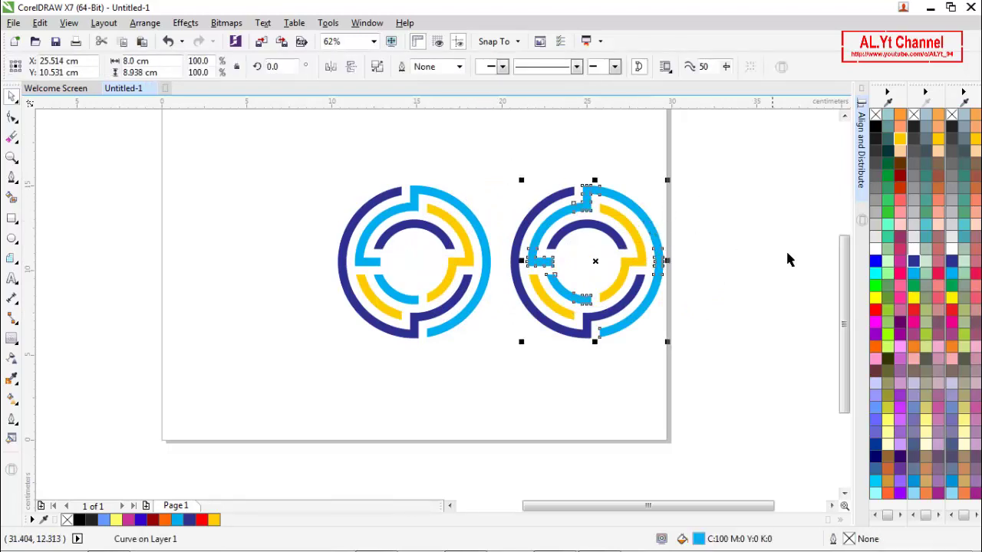
{"action": "left_click", "coordinate": [875, 262]}
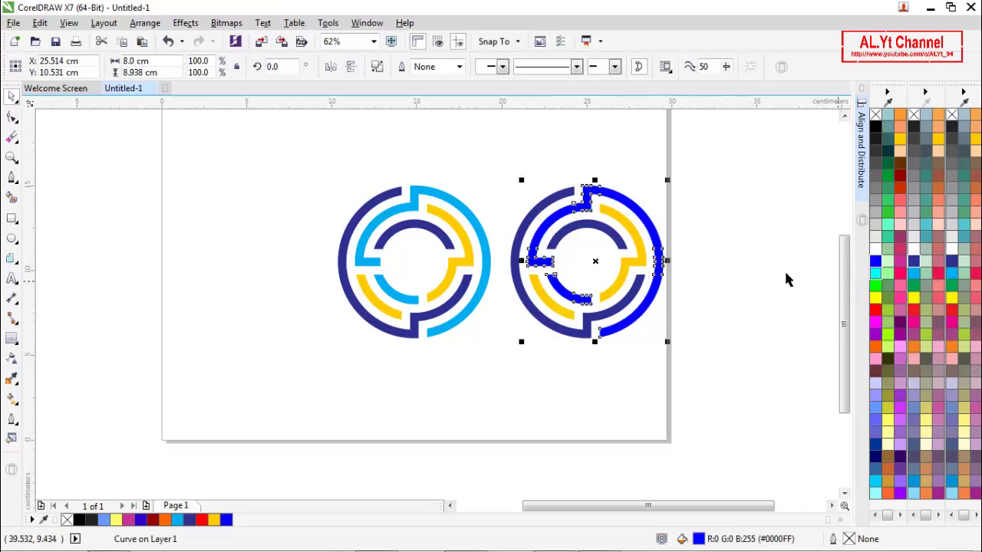
{"action": "left_click", "coordinate": [876, 274]}
{"action": "left_click", "coordinate": [553, 206]}
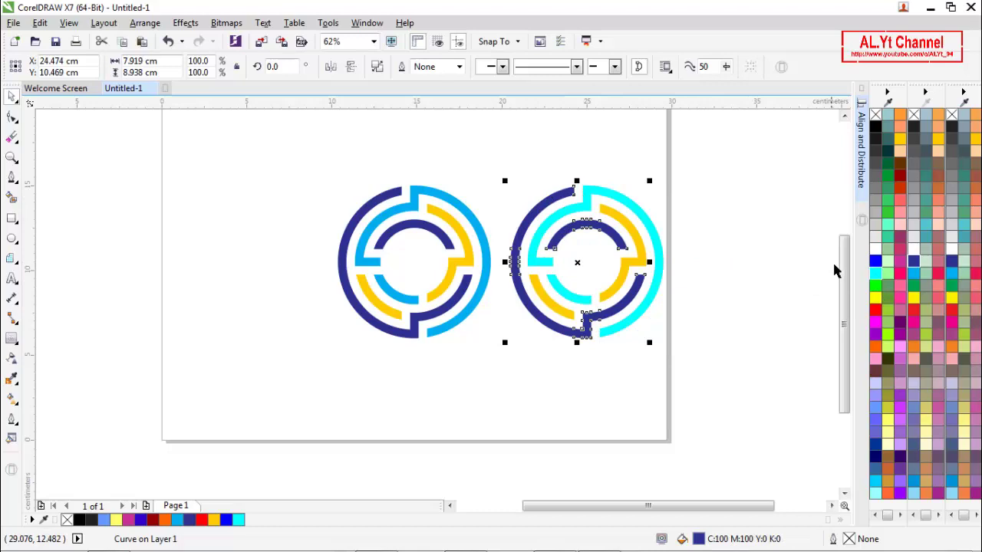
{"action": "left_click", "coordinate": [875, 262]}
{"action": "left_click", "coordinate": [645, 263]}
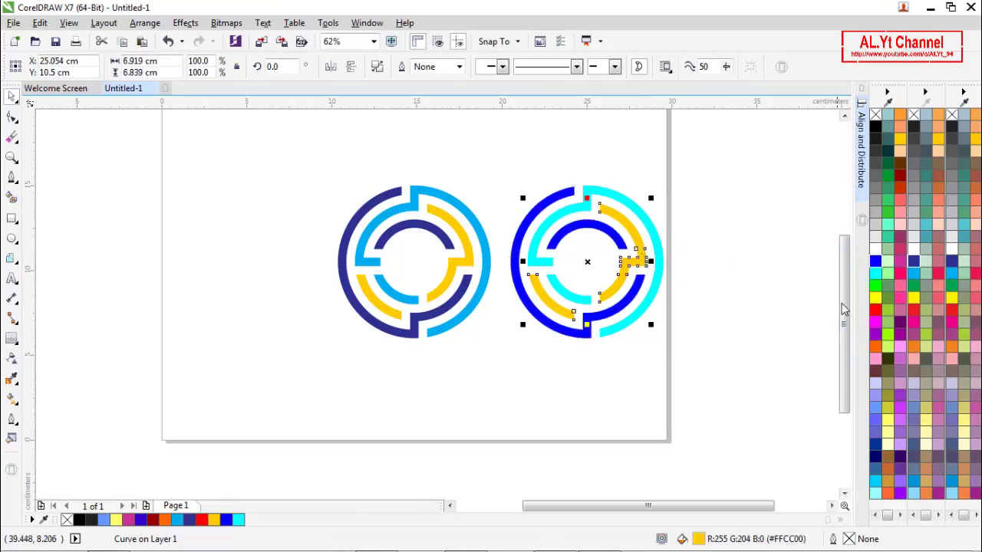
{"action": "left_click", "coordinate": [876, 298]}
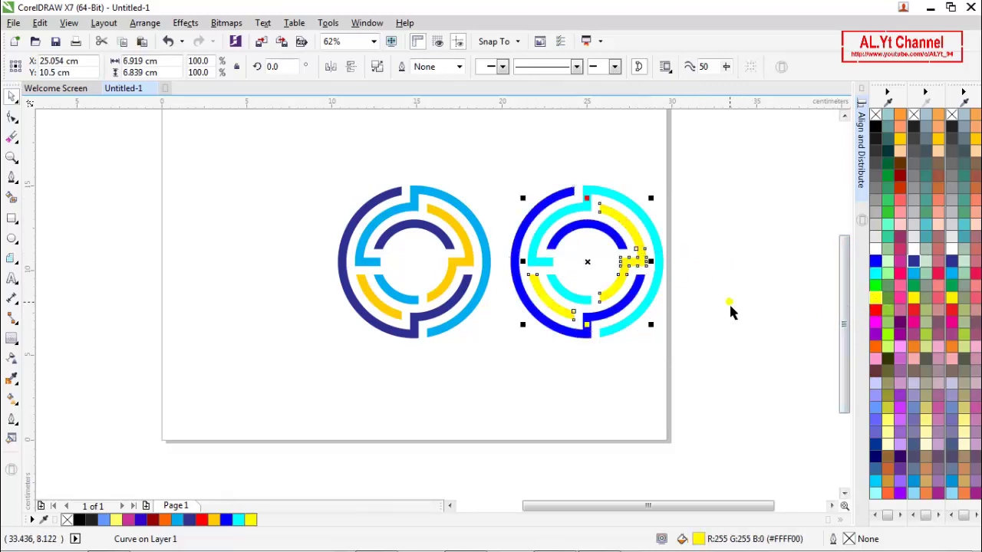
{"action": "left_click", "coordinate": [729, 302]}
{"action": "left_click", "coordinate": [637, 279]}
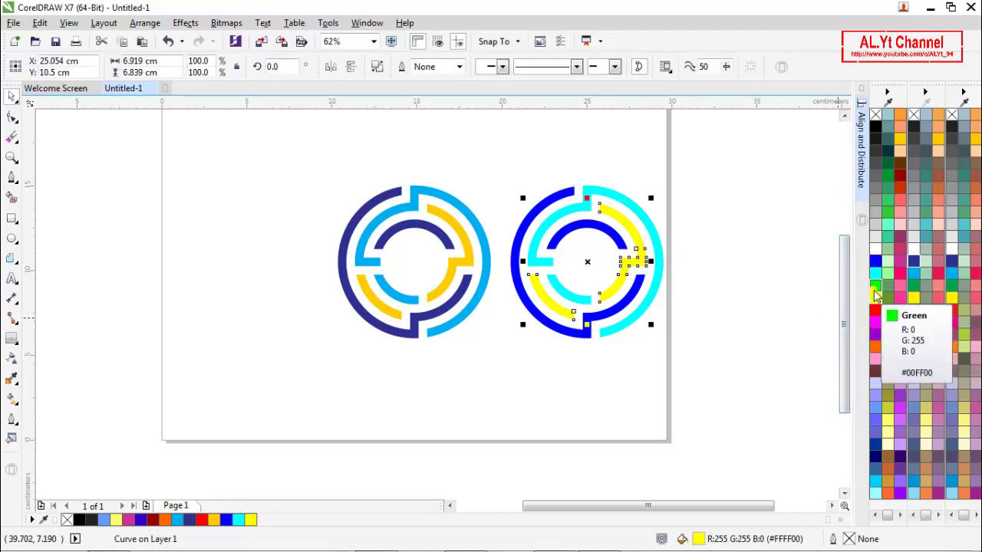
{"action": "left_click", "coordinate": [762, 328]}
{"action": "scroll", "coordinate": [434, 311], "scroll_direction": "down", "scroll_amount": 2}
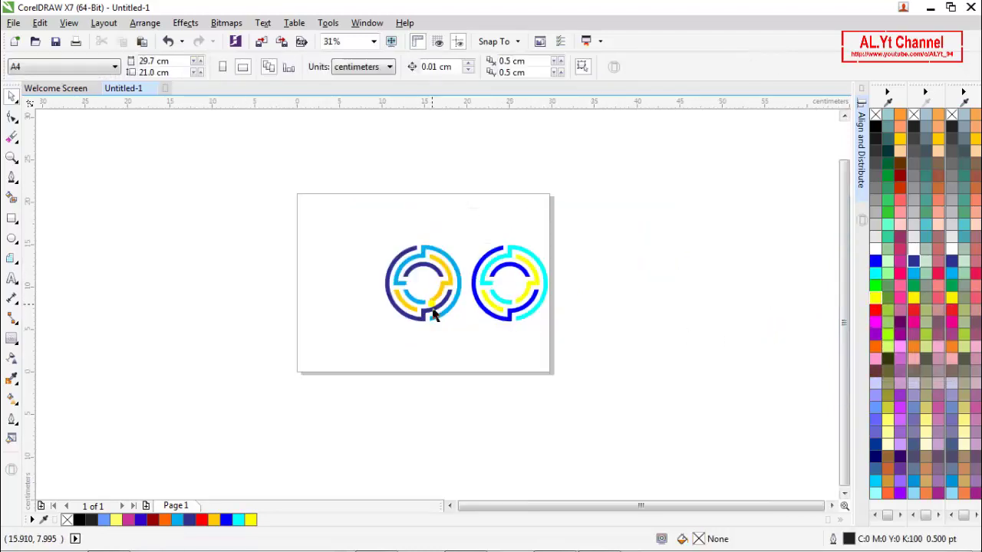
{"action": "left_click_drag", "start_coordinate": [369, 230], "coordinate": [467, 351]}
{"action": "left_click", "coordinate": [515, 323]}
{"action": "scroll", "coordinate": [508, 307], "scroll_direction": "up", "scroll_amount": 2}
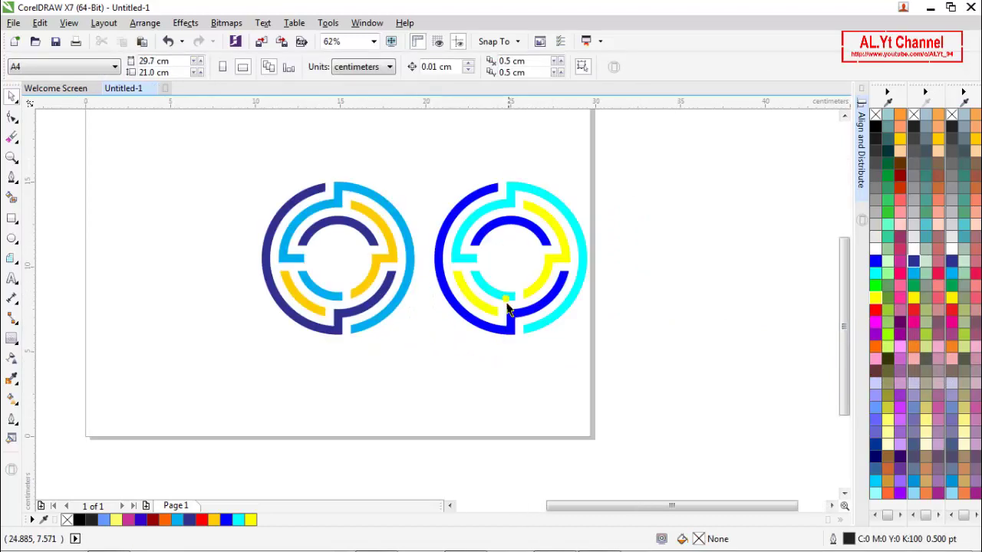
Step: Recolour the copied logo's blue shape to red, its cyan shape to magenta (#FF00FF) and its yellow shape to orange (#FF6600)
{"action": "left_click", "coordinate": [461, 212]}
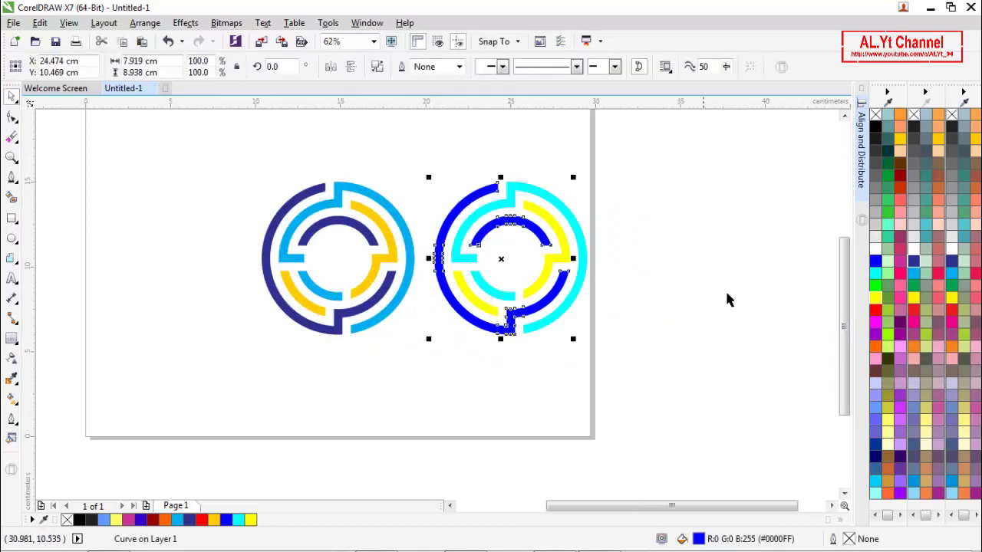
{"action": "left_click", "coordinate": [875, 311]}
{"action": "left_click", "coordinate": [710, 298]}
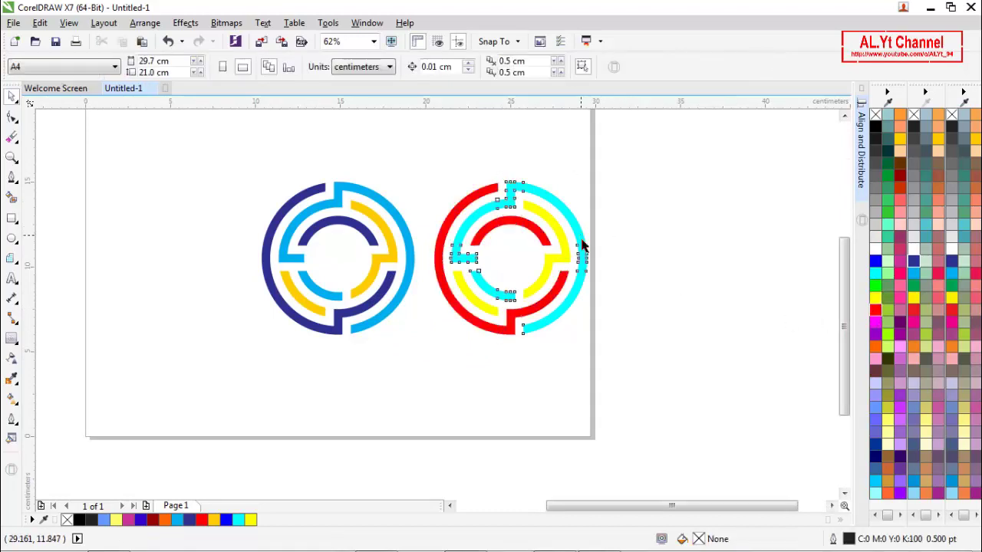
{"action": "left_click", "coordinate": [581, 245]}
{"action": "left_click", "coordinate": [877, 321]}
{"action": "left_click", "coordinate": [610, 284]}
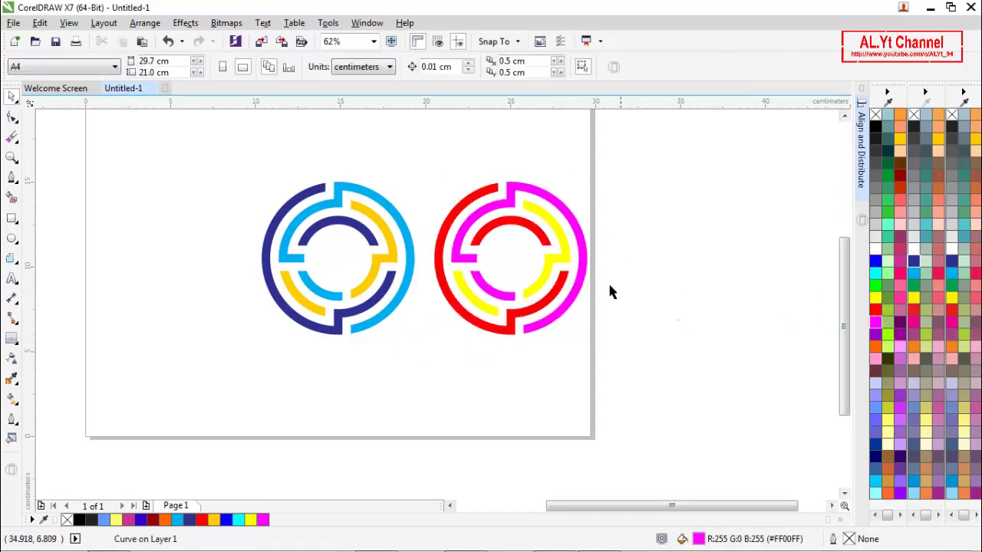
{"action": "left_click", "coordinate": [563, 259]}
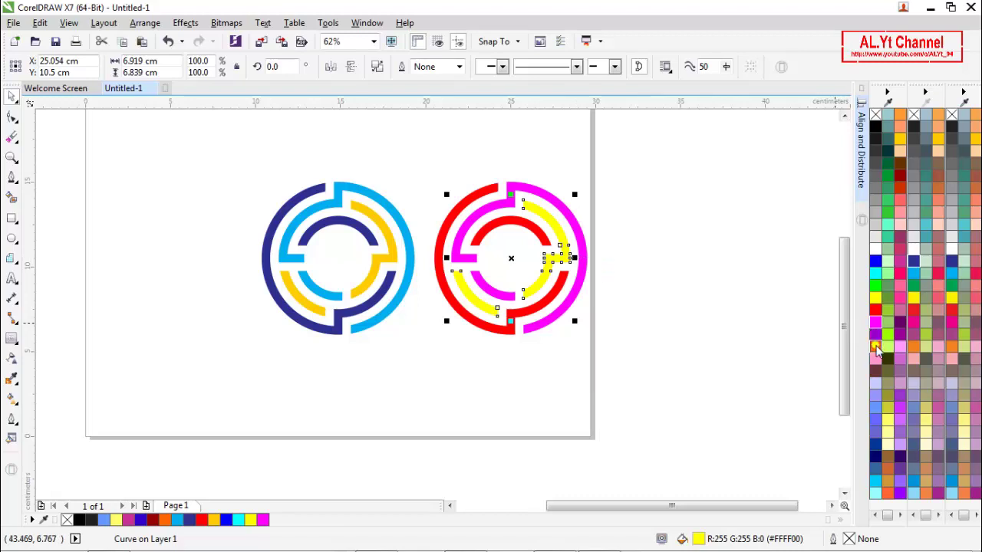
{"action": "left_click", "coordinate": [877, 347]}
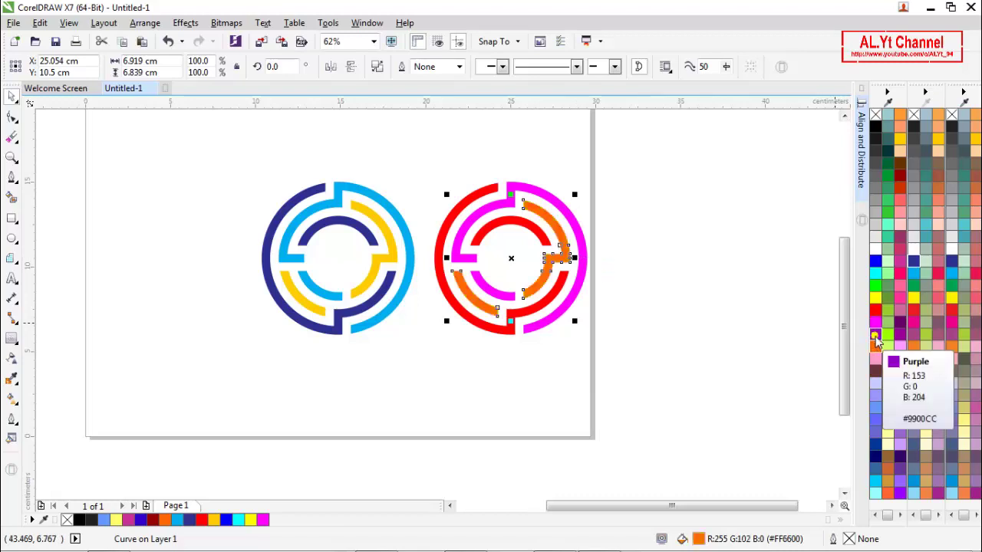
{"action": "left_click", "coordinate": [668, 340]}
Step: Group the two logos together and centre the group on the page
{"action": "scroll", "coordinate": [458, 282], "scroll_direction": "down", "scroll_amount": 2}
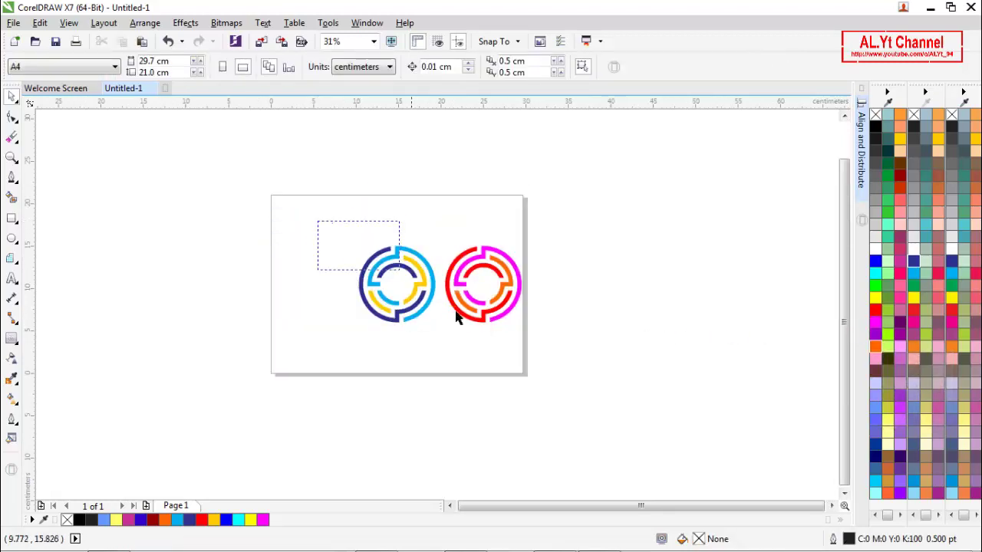
{"action": "left_click_drag", "start_coordinate": [456, 319], "coordinate": [574, 384]}
{"action": "left_click", "coordinate": [629, 67]}
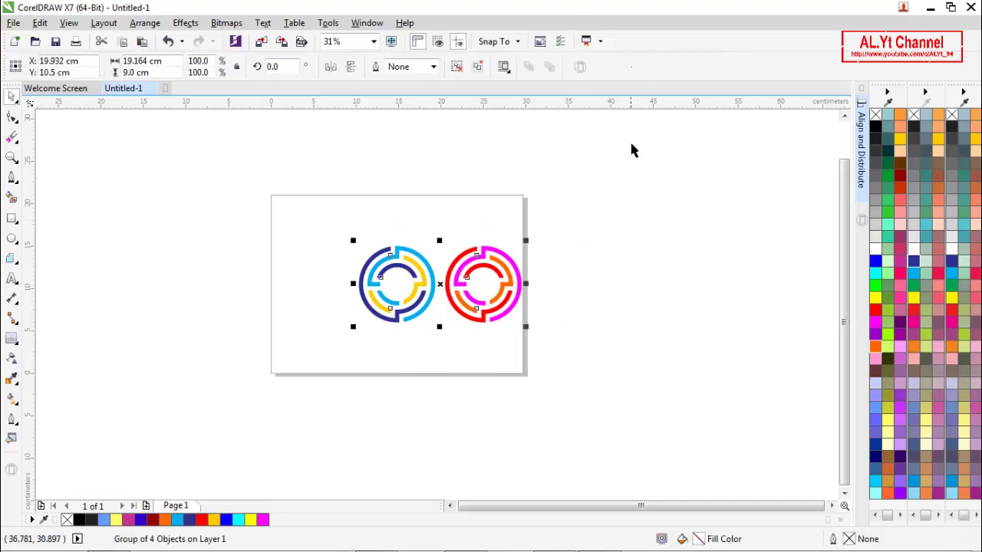
{"action": "key", "text": "p"}
{"action": "left_click", "coordinate": [634, 302]}
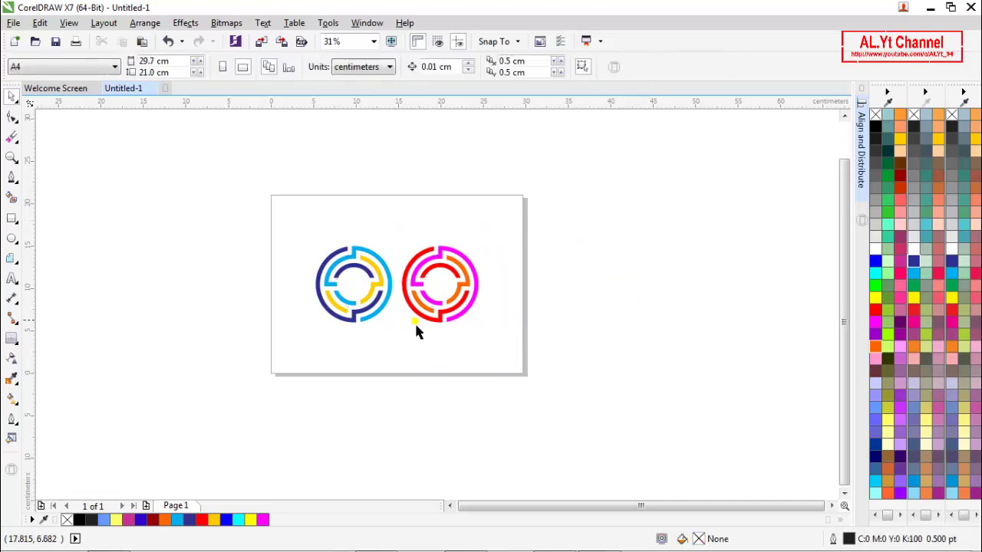
Step: Draw a rectangle about 29.6 by 16.8 cm across the full page width over the logos and fill it light grey (#E6E6E6)
{"action": "left_click", "coordinate": [12, 218]}
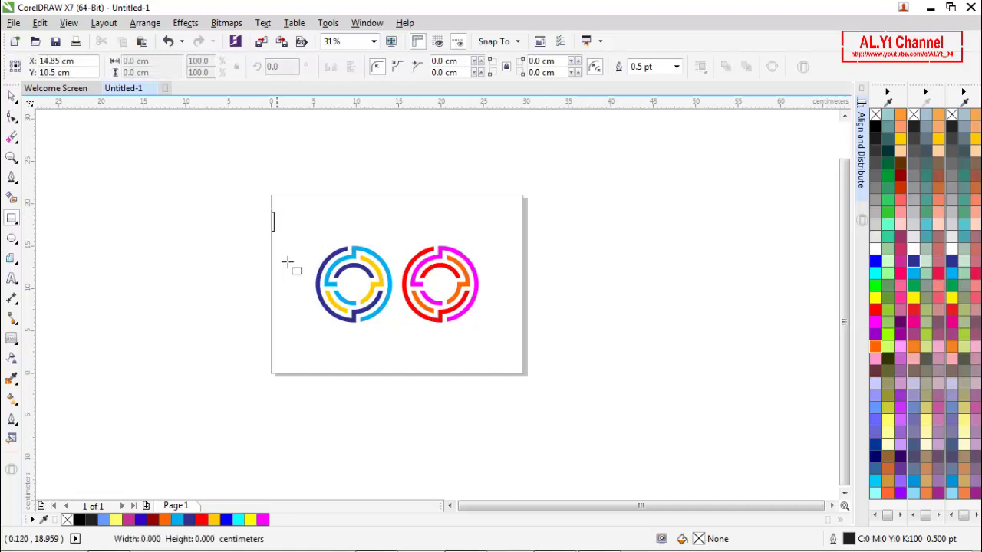
{"action": "left_click_drag", "start_coordinate": [271, 212], "coordinate": [525, 355]}
{"action": "key", "text": "space"}
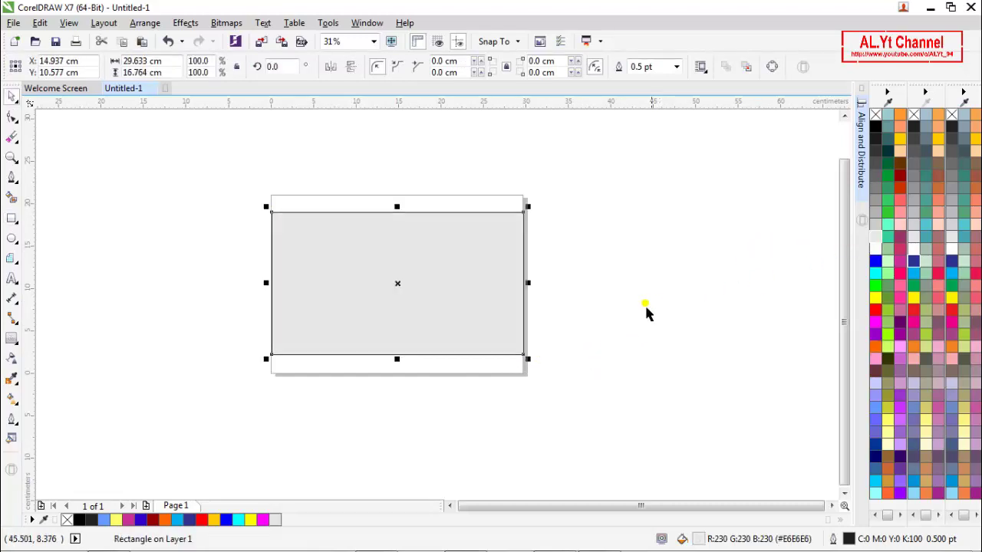
Step: Send the grey rectangle to the back of the layer and remove its outline
{"action": "right_click", "coordinate": [491, 293]}
{"action": "mouse_move", "coordinate": [535, 395]}
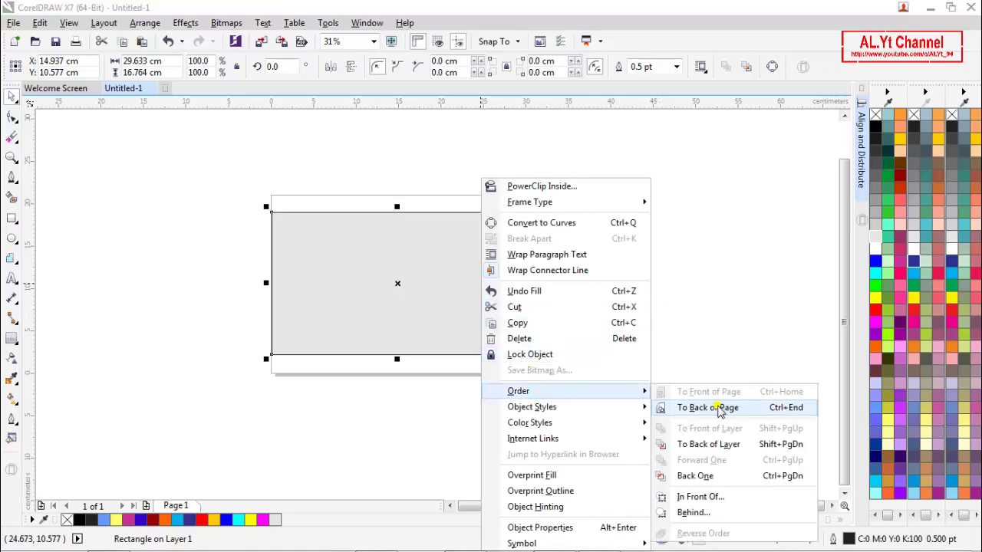
{"action": "left_click", "coordinate": [709, 453]}
{"action": "left_click", "coordinate": [635, 326]}
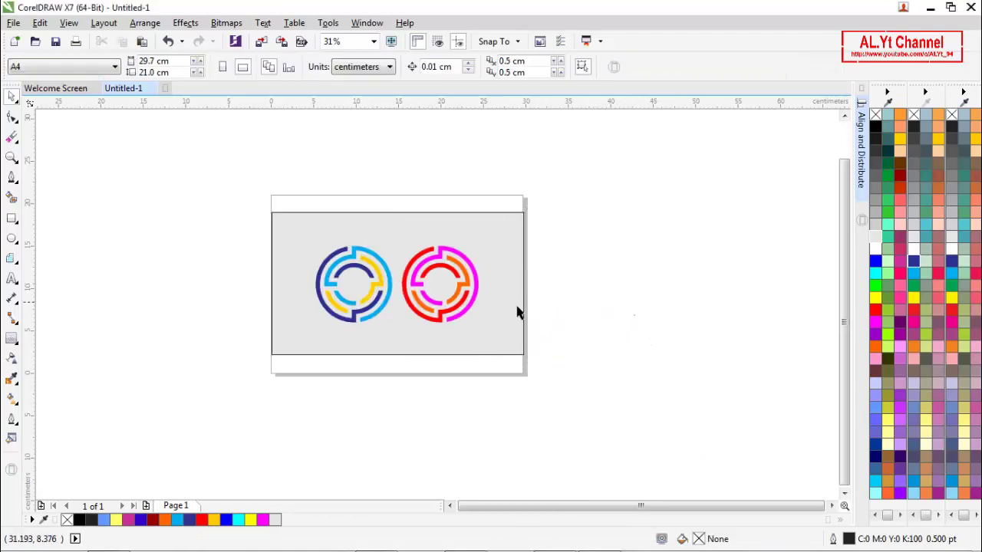
{"action": "left_click", "coordinate": [520, 311]}
{"action": "right_click", "coordinate": [879, 114]}
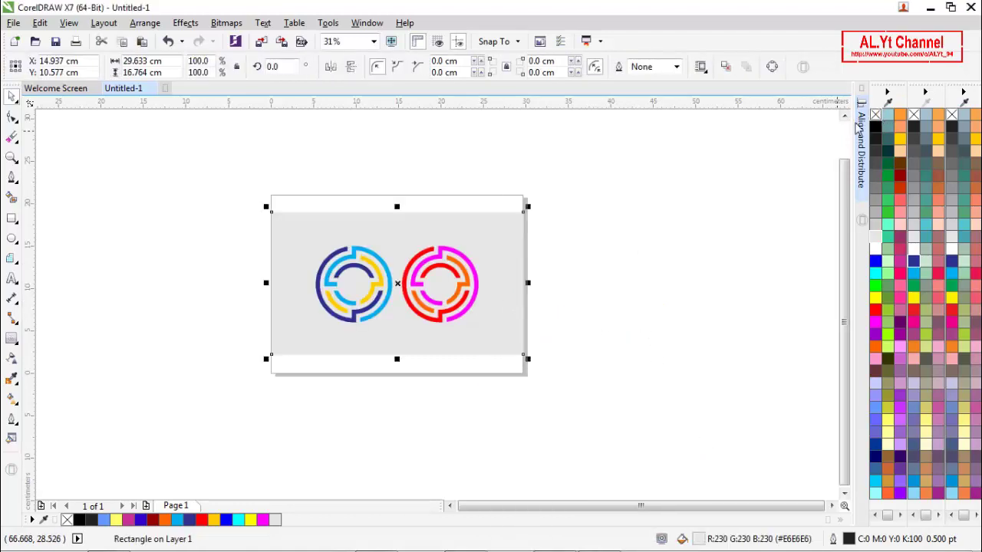
Step: Give the background rectangle an elliptical fountain fill, white in the centre and light grey at the edge, with the midpoint moved closer to the centre
{"action": "left_click", "coordinate": [11, 399]}
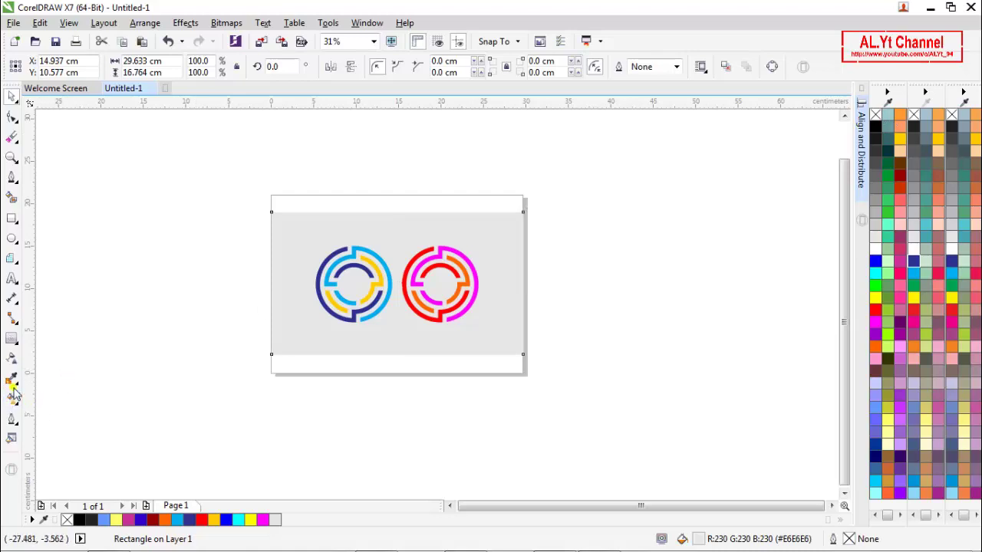
{"action": "left_click", "coordinate": [57, 66]}
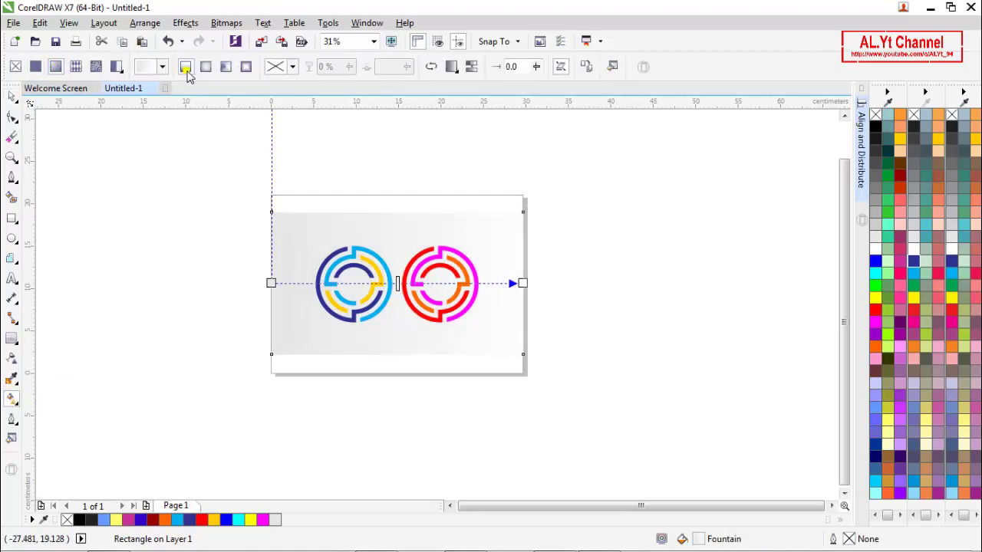
{"action": "left_click", "coordinate": [206, 69]}
{"action": "left_click", "coordinate": [396, 213]}
{"action": "left_click", "coordinate": [876, 241]}
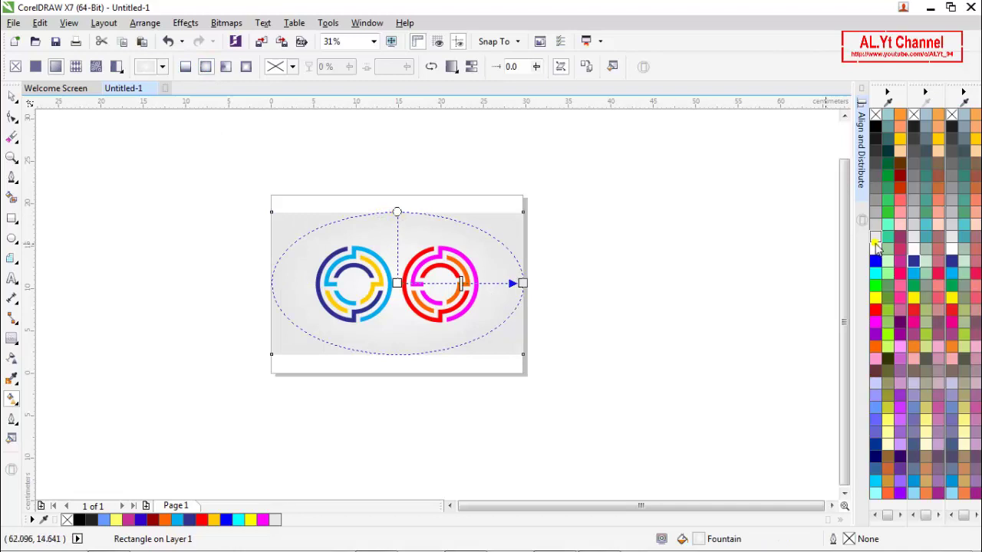
{"action": "left_click_drag", "start_coordinate": [458, 282], "coordinate": [430, 284]}
{"action": "left_click", "coordinate": [11, 96]}
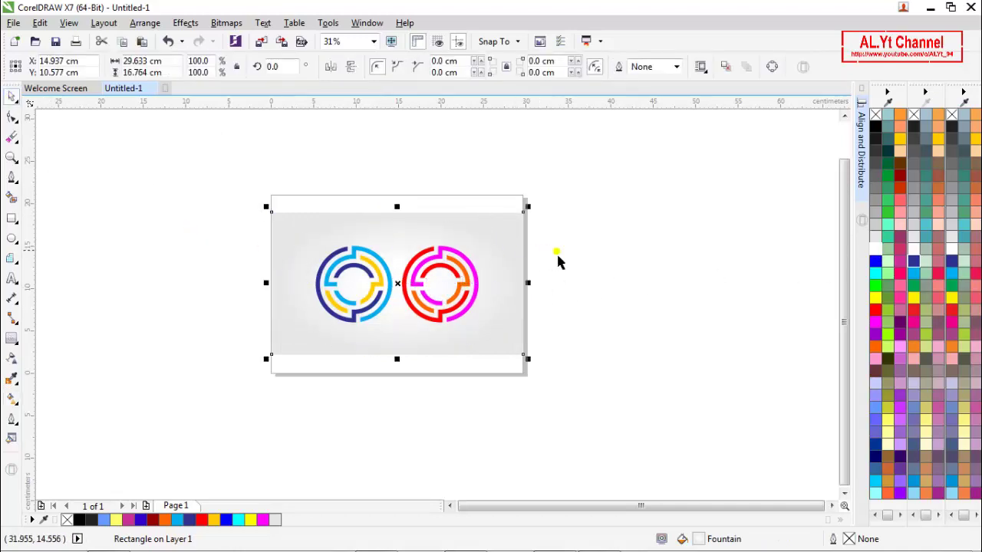
Step: Ungroup the combined pair of logos so that each can be selected separately
{"action": "left_click", "coordinate": [558, 258]}
{"action": "scroll", "coordinate": [387, 237], "scroll_direction": "up", "scroll_amount": 2}
{"action": "left_click", "coordinate": [481, 277]}
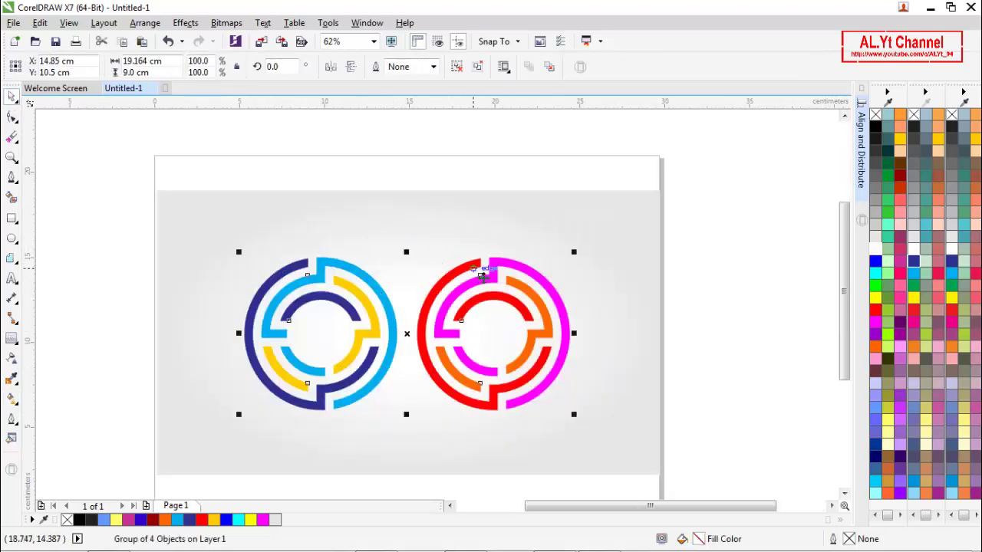
{"action": "left_click", "coordinate": [465, 74]}
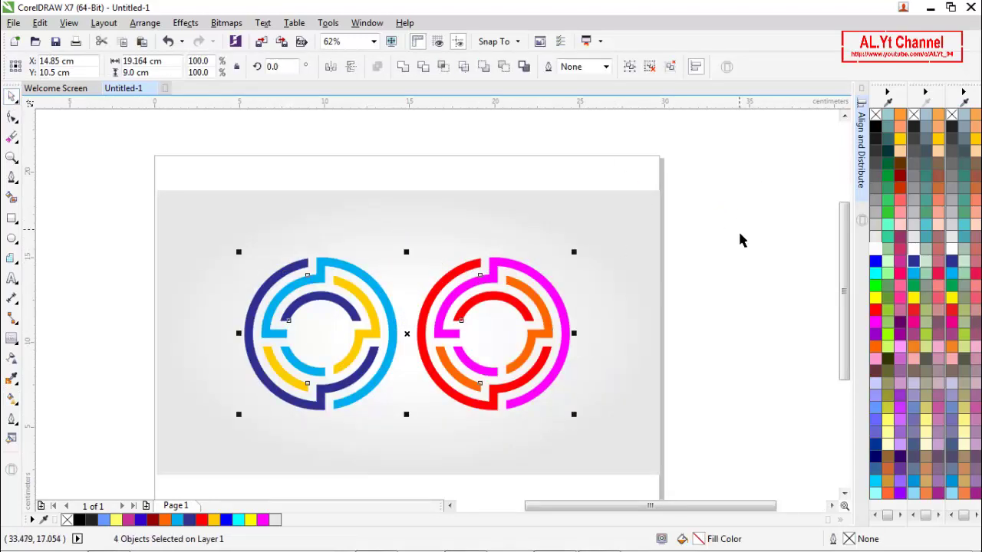
{"action": "left_click", "coordinate": [738, 229]}
Step: Recolour the whole navy, cyan and yellow logo to black
{"action": "left_click", "coordinate": [376, 322]}
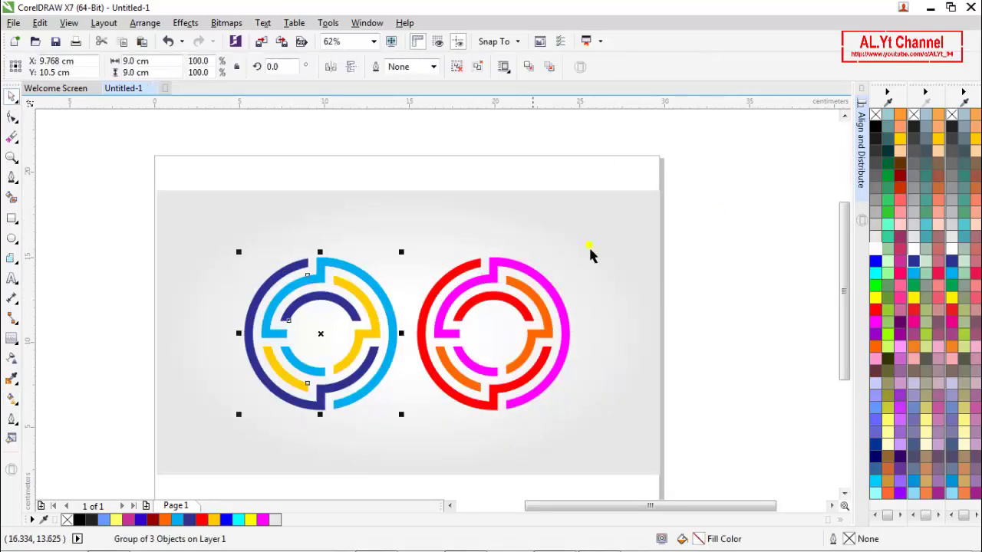
{"action": "left_click", "coordinate": [875, 127]}
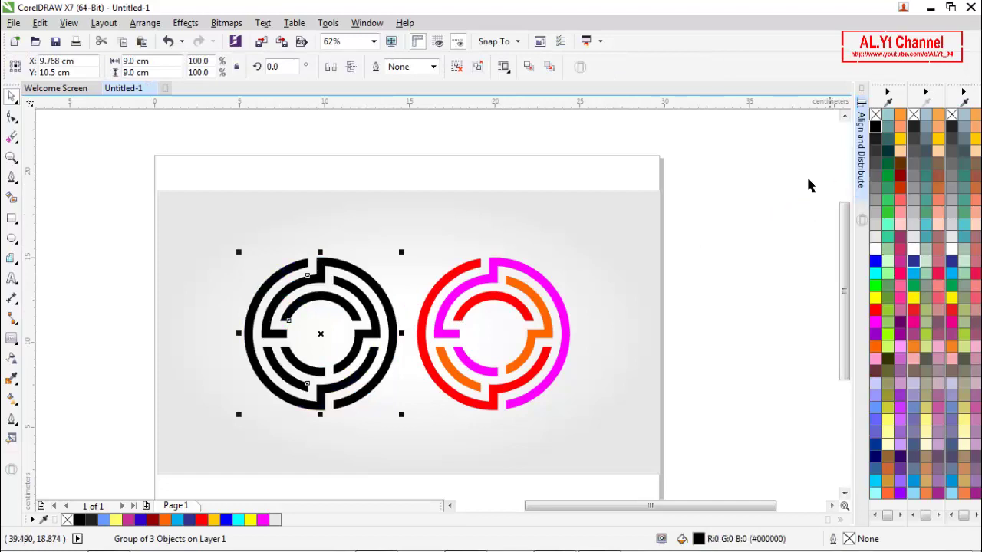
{"action": "left_click", "coordinate": [698, 276]}
{"action": "scroll", "coordinate": [412, 226], "scroll_direction": "down", "scroll_amount": 1}
{"action": "scroll", "coordinate": [421, 284], "scroll_direction": "up", "scroll_amount": 1}
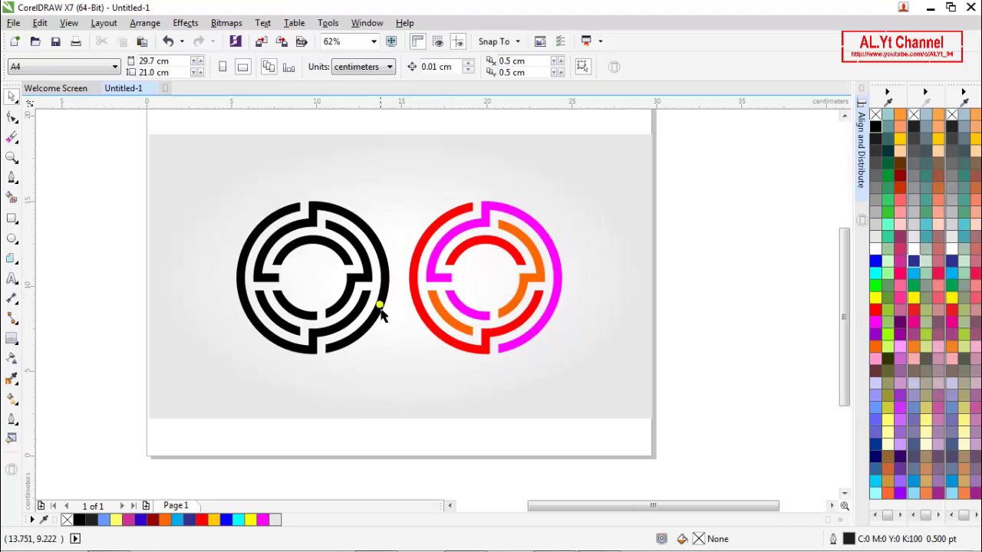
Step: Draw a flat ellipse about 6 cm wide and 1 cm high under the coloured logo and fill it black
{"action": "left_click", "coordinate": [12, 239]}
{"action": "left_click_drag", "start_coordinate": [468, 376], "coordinate": [487, 369]}
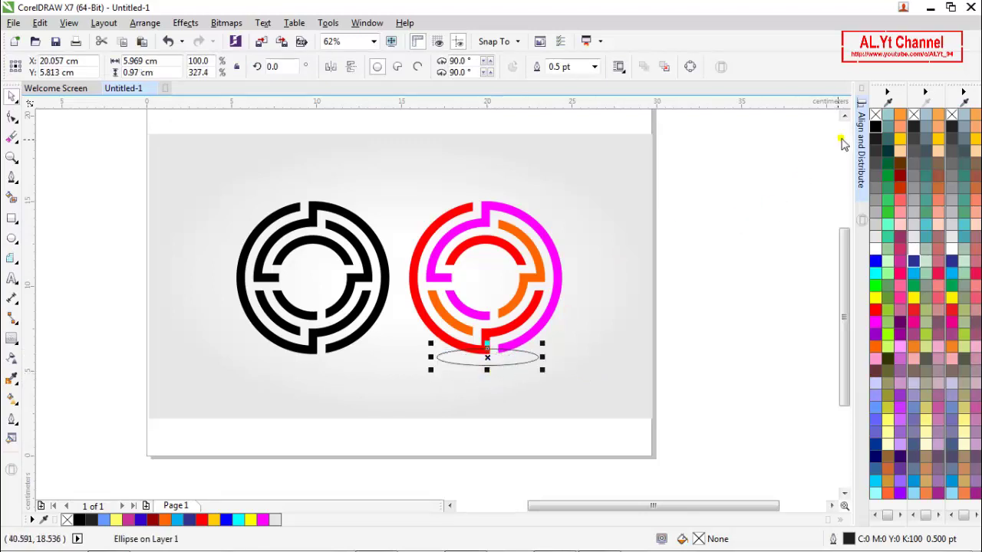
{"action": "left_click", "coordinate": [876, 127]}
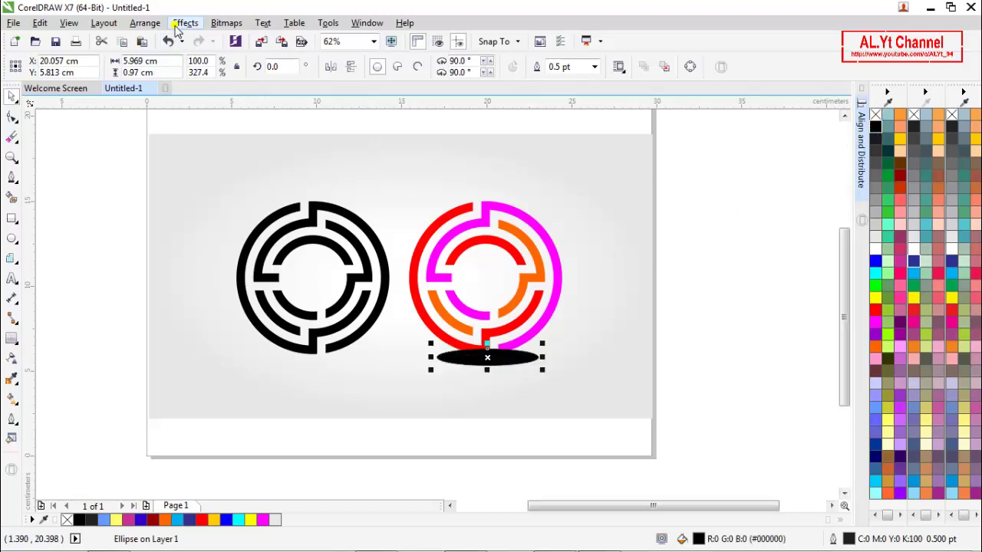
Step: Convert the black ellipse to a 300 dpi bitmap in RGB Color (24-bit) mode
{"action": "left_click", "coordinate": [146, 23]}
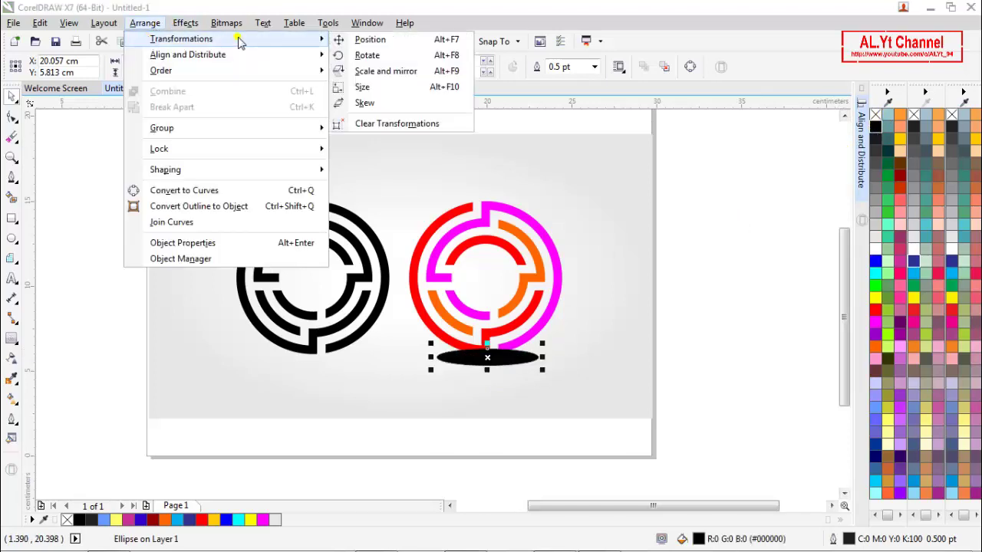
{"action": "mouse_move", "coordinate": [215, 27]}
{"action": "left_click", "coordinate": [232, 42]}
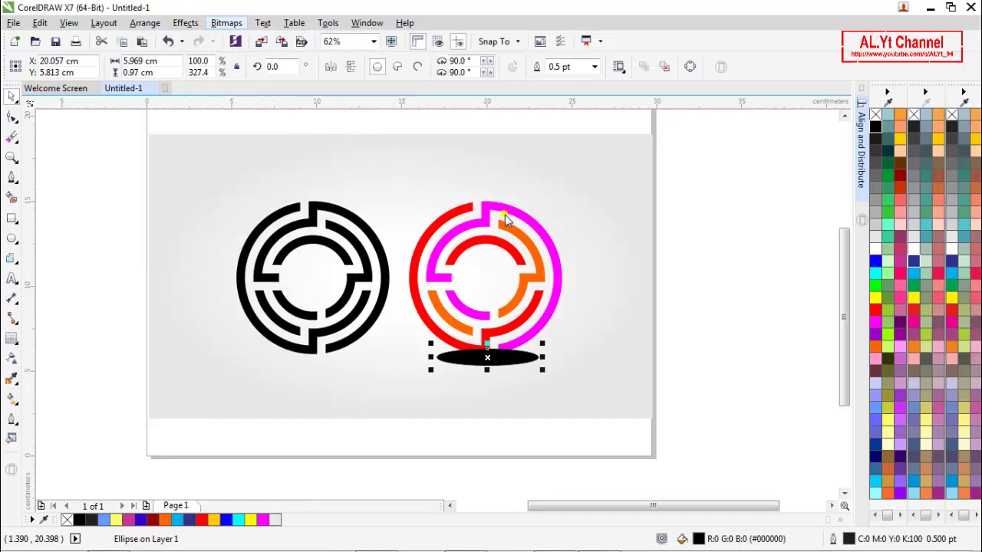
{"action": "left_click", "coordinate": [325, 216]}
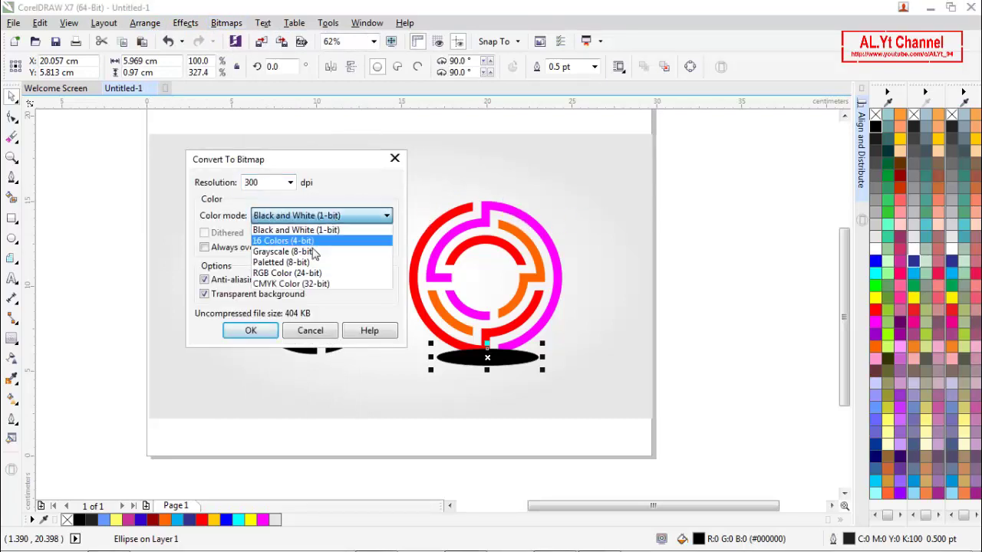
{"action": "left_click", "coordinate": [307, 274]}
{"action": "left_click_drag", "start_coordinate": [326, 160], "coordinate": [171, 158]}
{"action": "left_click", "coordinate": [101, 335]}
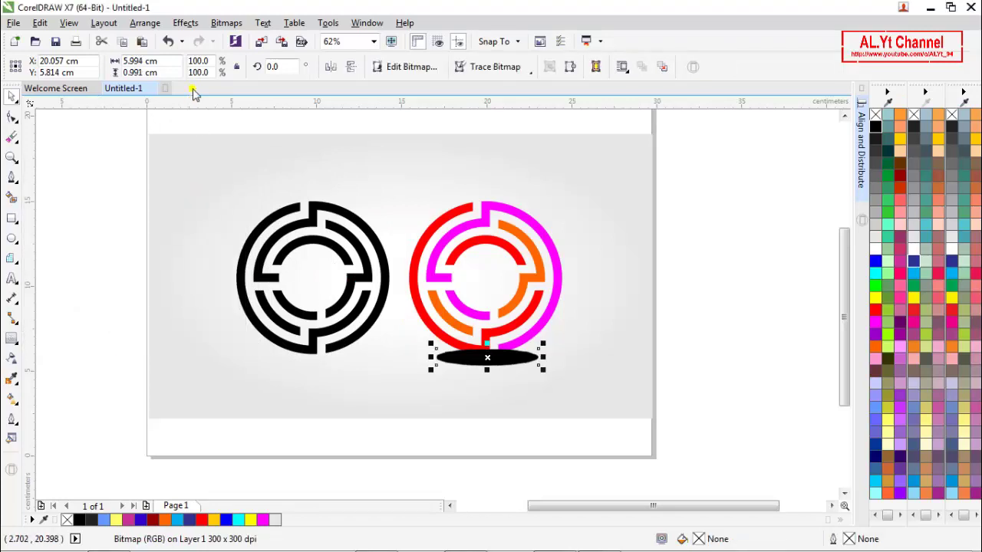
Step: Apply a Gaussian Blur with a 50-pixel radius to the ellipse bitmap to make a soft shadow
{"action": "left_click", "coordinate": [224, 23]}
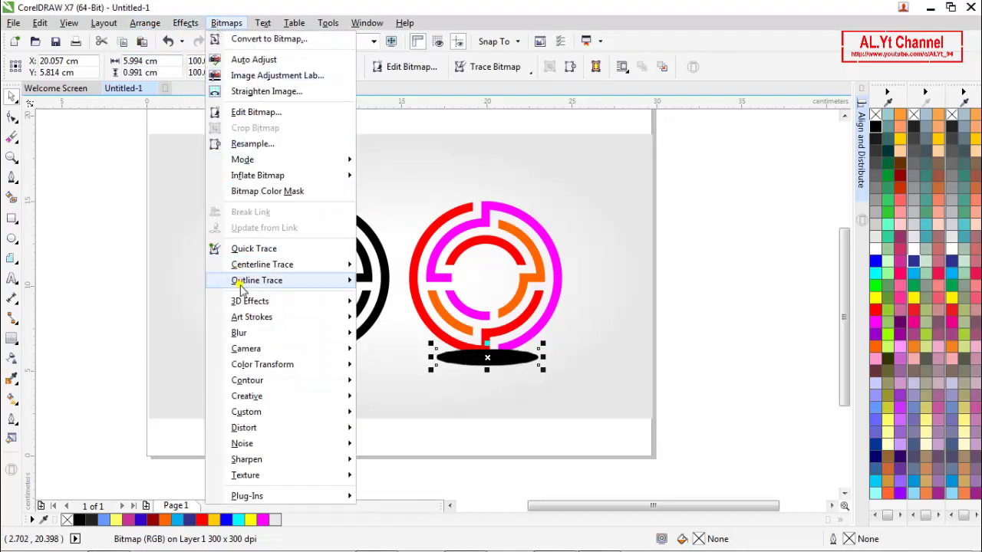
{"action": "mouse_move", "coordinate": [253, 338]}
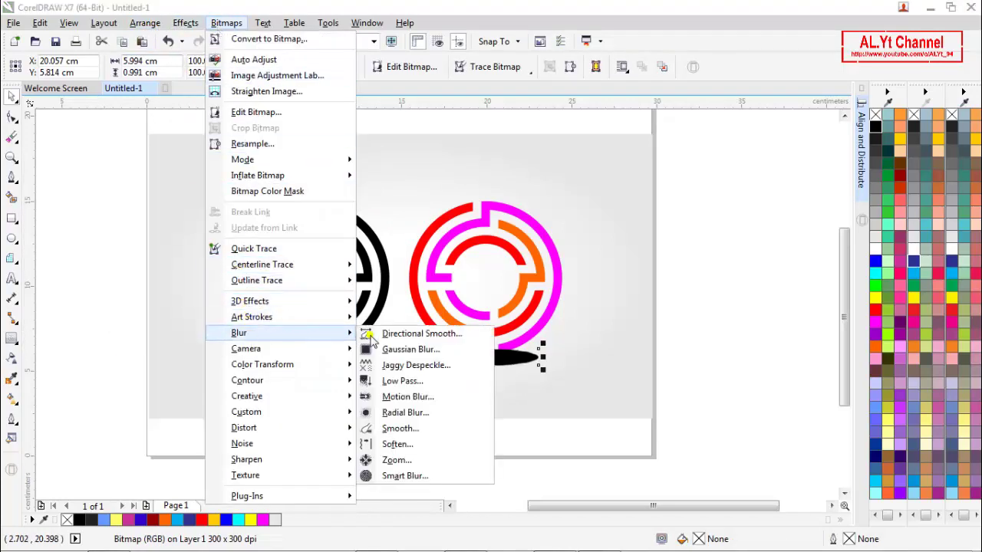
{"action": "left_click", "coordinate": [409, 350]}
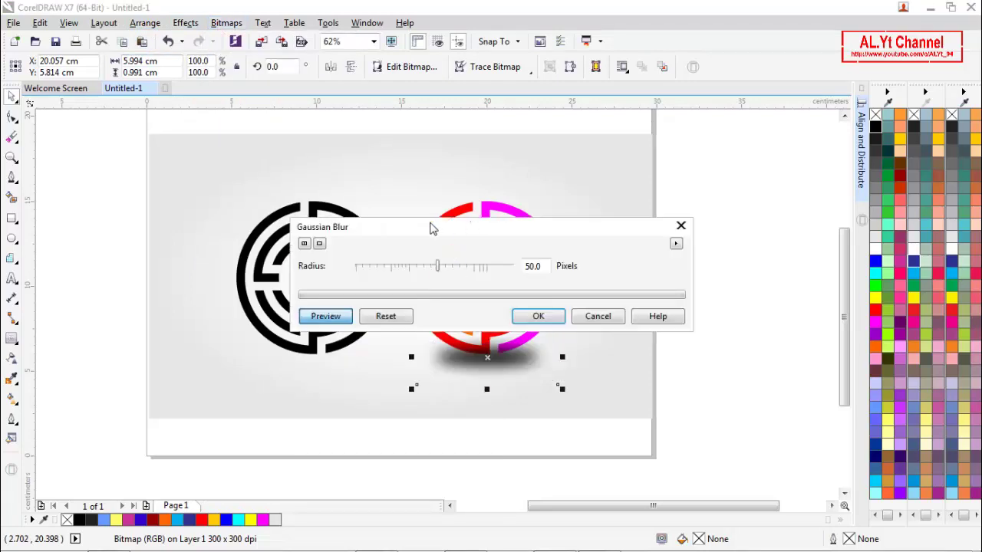
{"action": "left_click_drag", "start_coordinate": [431, 228], "coordinate": [243, 155]}
{"action": "left_click", "coordinate": [311, 244]}
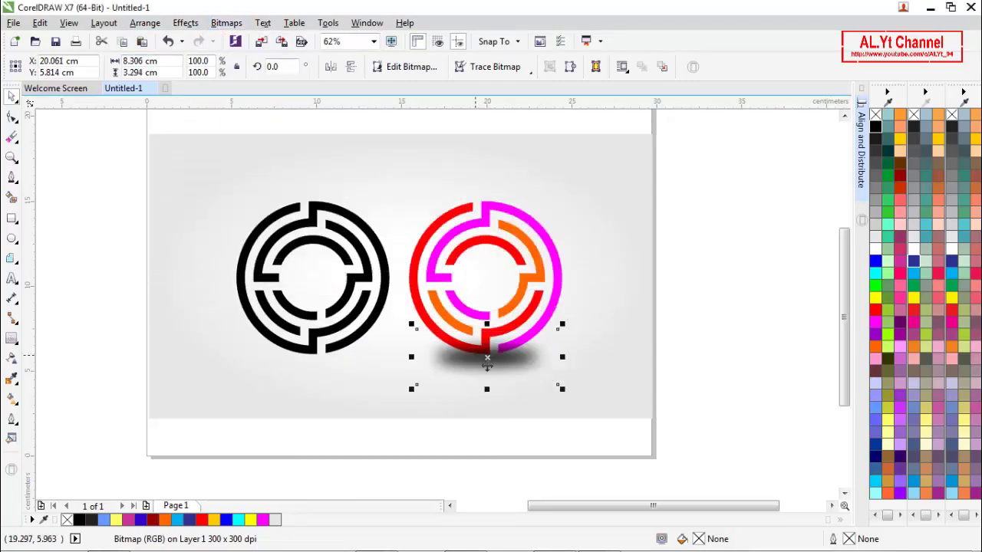
Step: Flatten the shadow to about 1.7 cm high by lowering its upper edge below the coloured logo
{"action": "scroll", "coordinate": [500, 366], "scroll_direction": "up", "scroll_amount": 2}
{"action": "left_click_drag", "start_coordinate": [491, 310], "coordinate": [497, 384]}
{"action": "scroll", "coordinate": [480, 361], "scroll_direction": "down", "scroll_amount": 2}
{"action": "scroll", "coordinate": [450, 376], "scroll_direction": "up", "scroll_amount": 2}
{"action": "scroll", "coordinate": [414, 355], "scroll_direction": "down", "scroll_amount": 1}
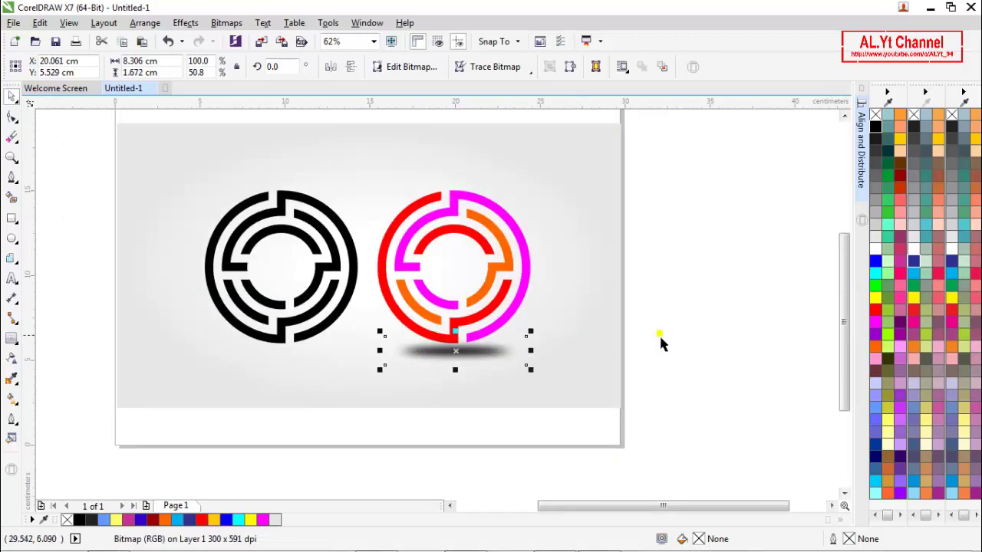
{"action": "left_click", "coordinate": [686, 327]}
{"action": "scroll", "coordinate": [451, 330], "scroll_direction": "down", "scroll_amount": 1}
Step: Widen the shadow symmetrically to about 10.3 cm and extend it downward to about 2.3 cm high
{"action": "left_click", "coordinate": [457, 343]}
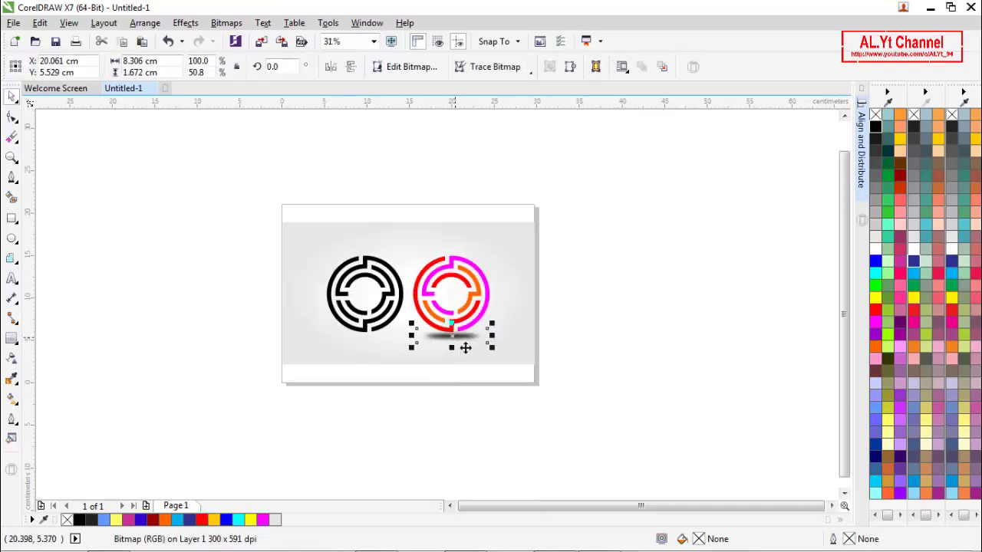
{"action": "left_click_drag", "start_coordinate": [497, 347], "coordinate": [512, 347]}
{"action": "left_click", "coordinate": [579, 335]}
{"action": "left_click", "coordinate": [459, 345]}
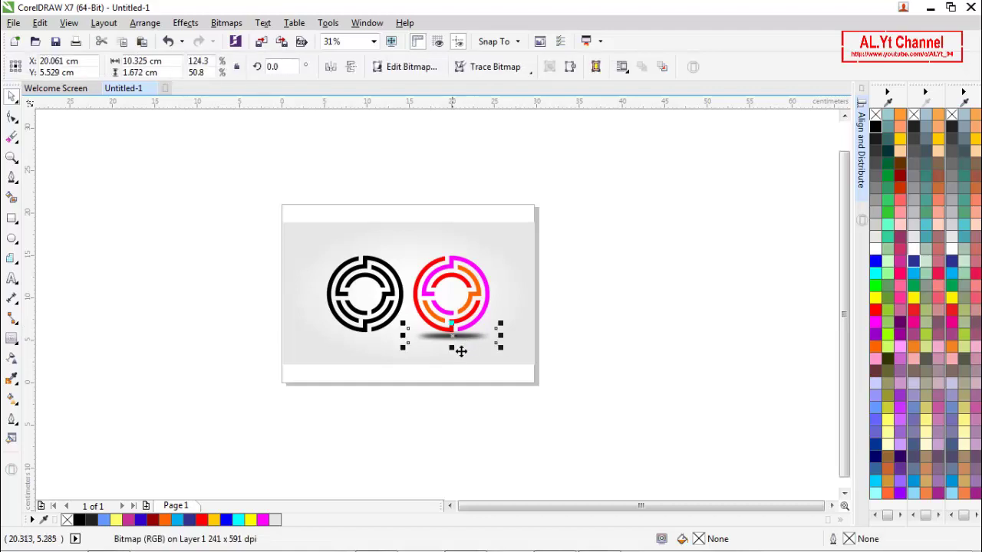
{"action": "scroll", "coordinate": [460, 353], "scroll_direction": "up", "scroll_amount": 1}
{"action": "left_click_drag", "start_coordinate": [462, 360], "coordinate": [463, 370]}
{"action": "left_click", "coordinate": [663, 332]}
{"action": "scroll", "coordinate": [453, 333], "scroll_direction": "down", "scroll_amount": 1}
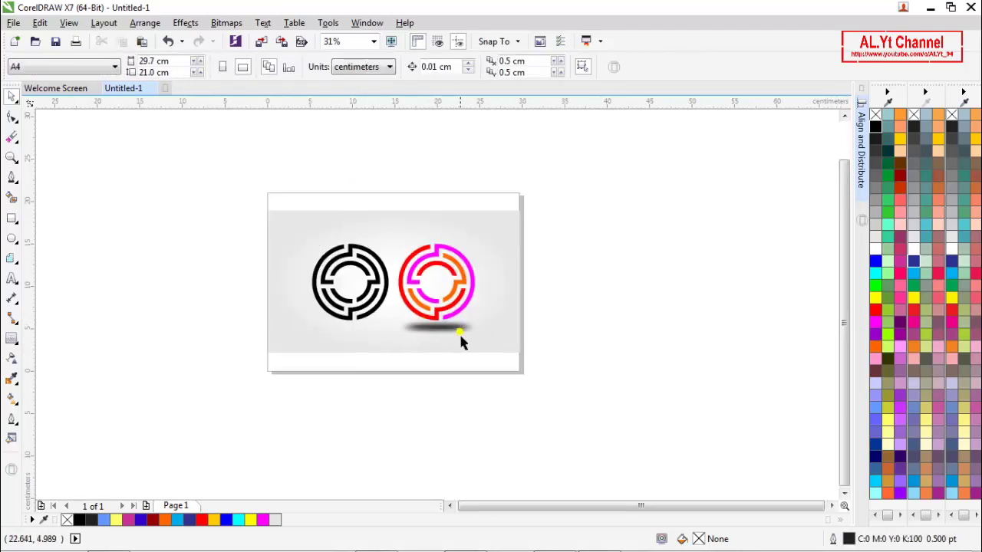
Step: Place a horizontally aligned copy of the shadow beneath the black logo
{"action": "left_click", "coordinate": [464, 338]}
{"action": "left_click", "coordinate": [450, 327]}
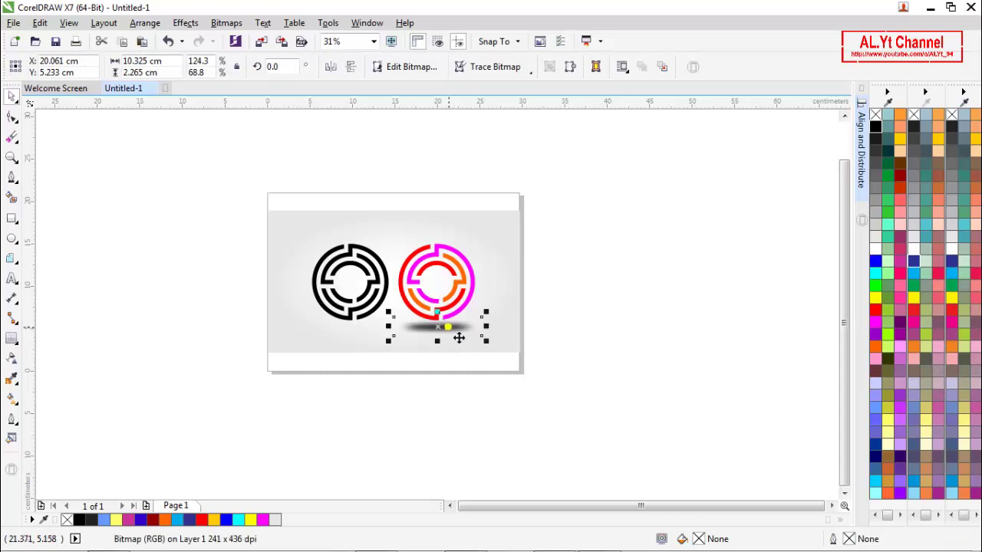
{"action": "left_click_drag", "start_coordinate": [459, 338], "coordinate": [363, 338]}
{"action": "left_click", "coordinate": [663, 333]}
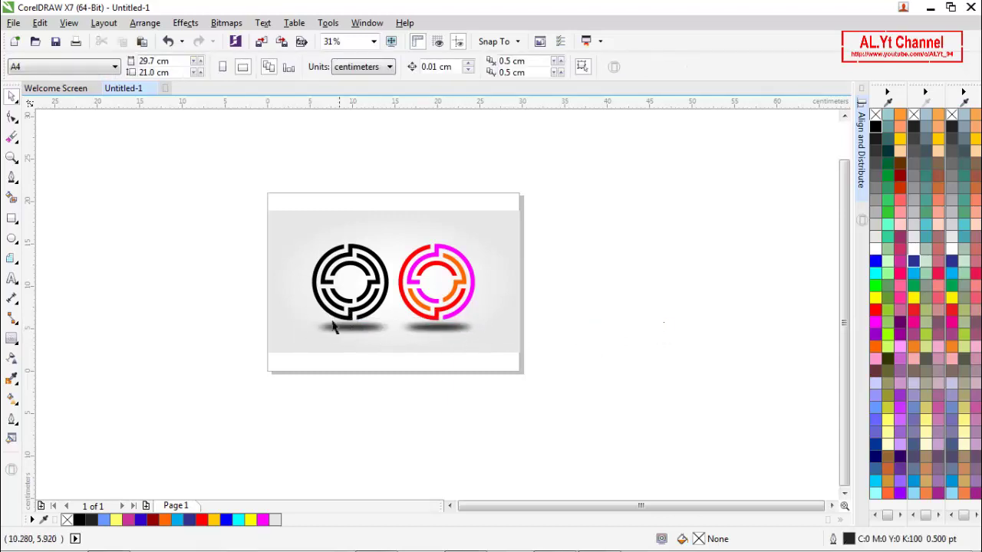
Step: Group both logos with their shadows and centre the group on the page
{"action": "left_click_drag", "start_coordinate": [288, 216], "coordinate": [491, 412]}
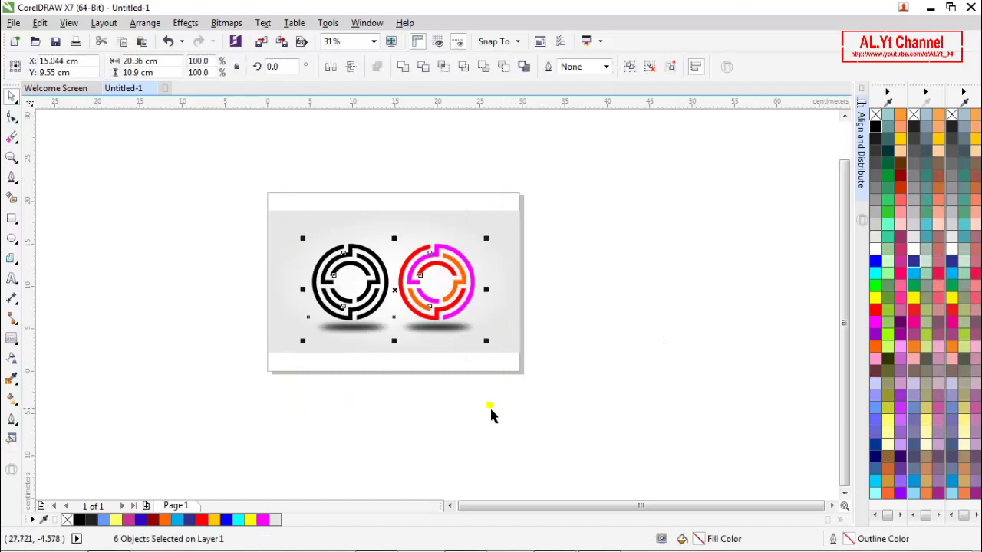
{"action": "left_click", "coordinate": [629, 67]}
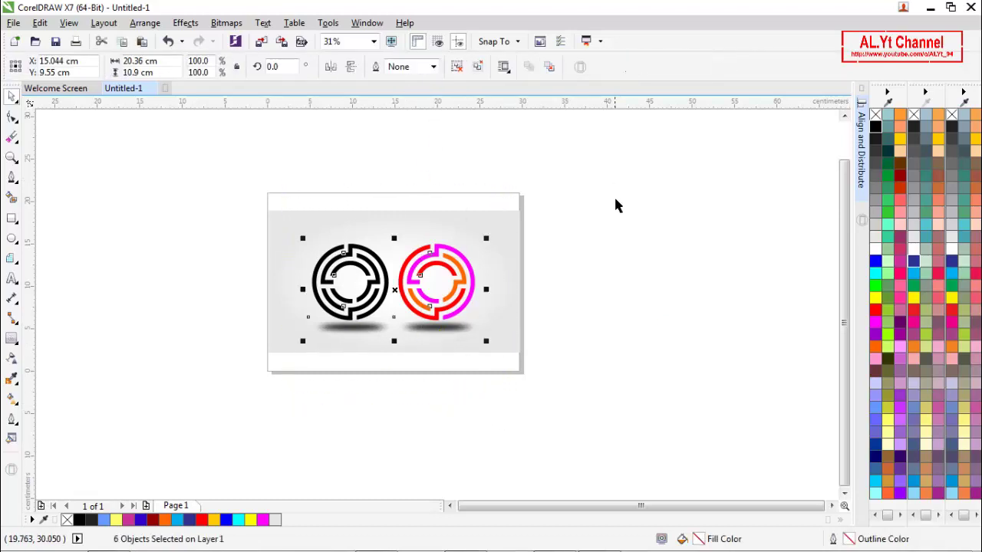
{"action": "key", "text": "p"}
{"action": "left_click", "coordinate": [612, 291]}
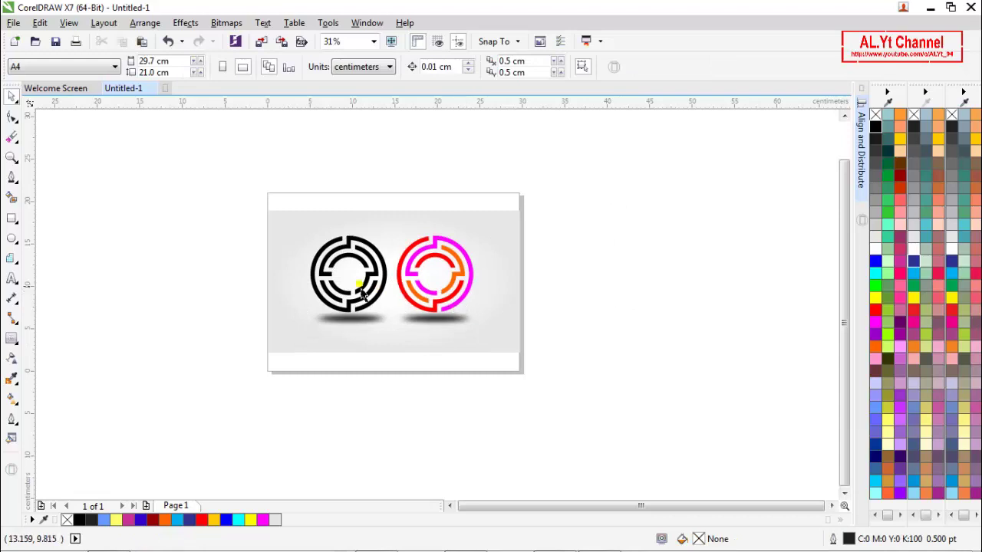
Step: Review the finished logo presentation in a full-screen preview and with the whole page in view
{"action": "key", "text": "z"}
{"action": "left_click", "coordinate": [218, 66]}
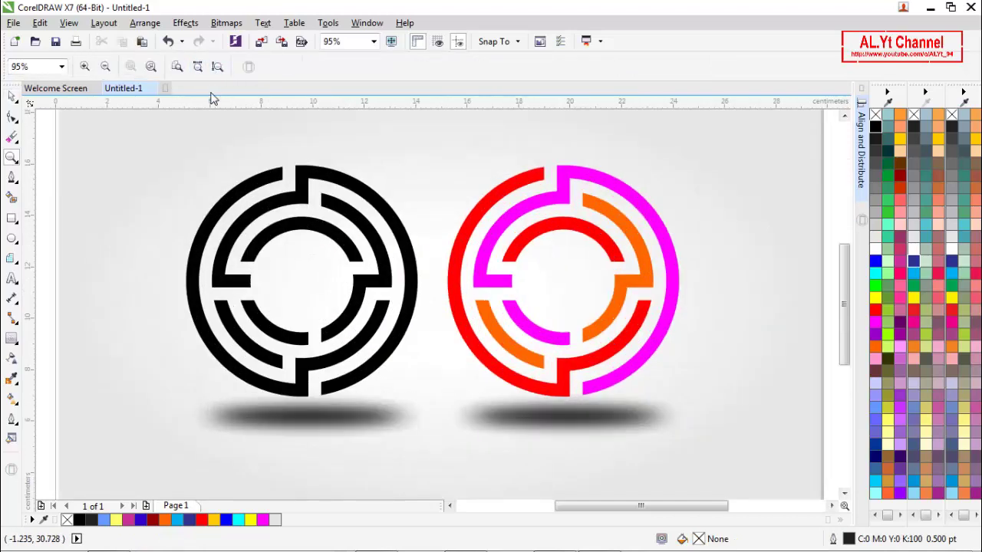
{"action": "key", "text": "space"}
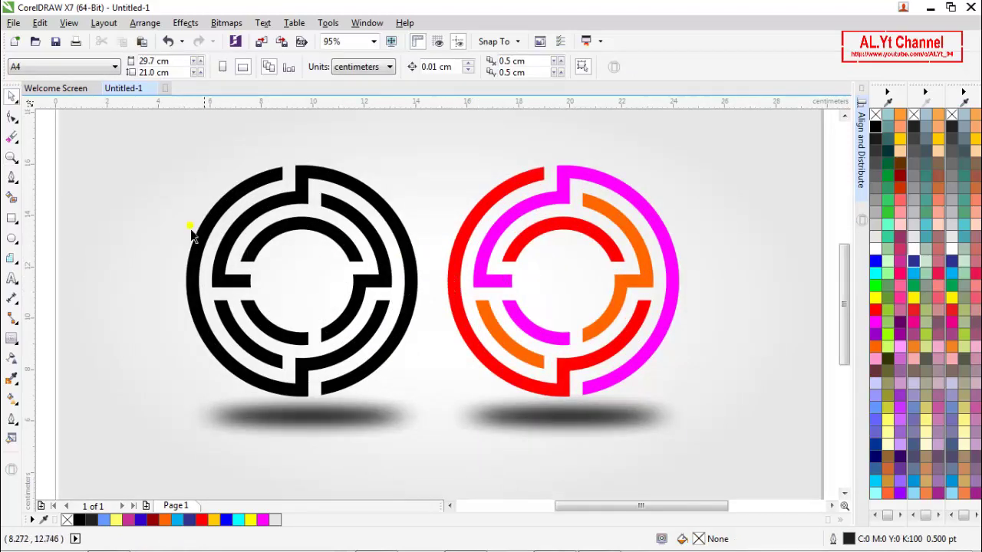
{"action": "right_click", "coordinate": [38, 183]}
{"action": "left_click", "coordinate": [60, 192]}
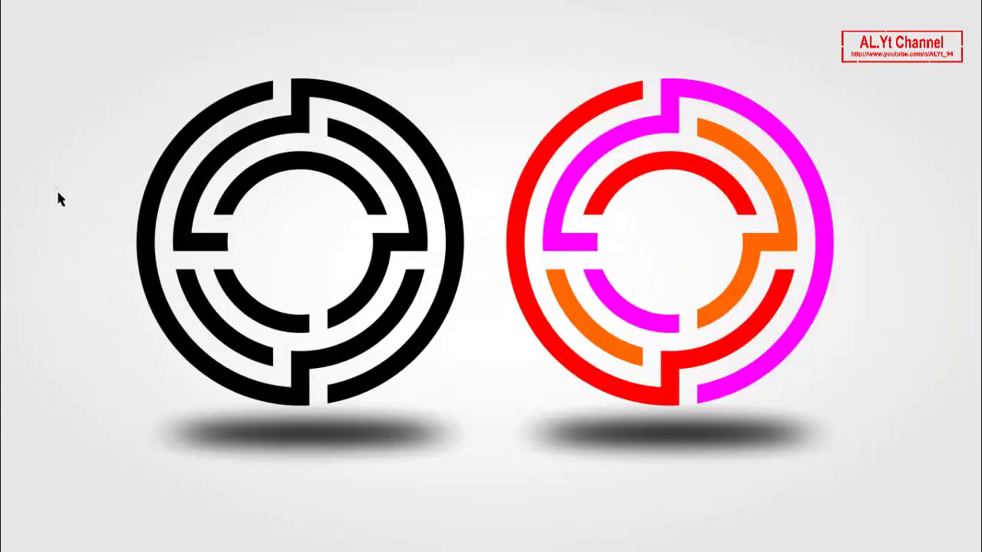
{"action": "left_click", "coordinate": [58, 188]}
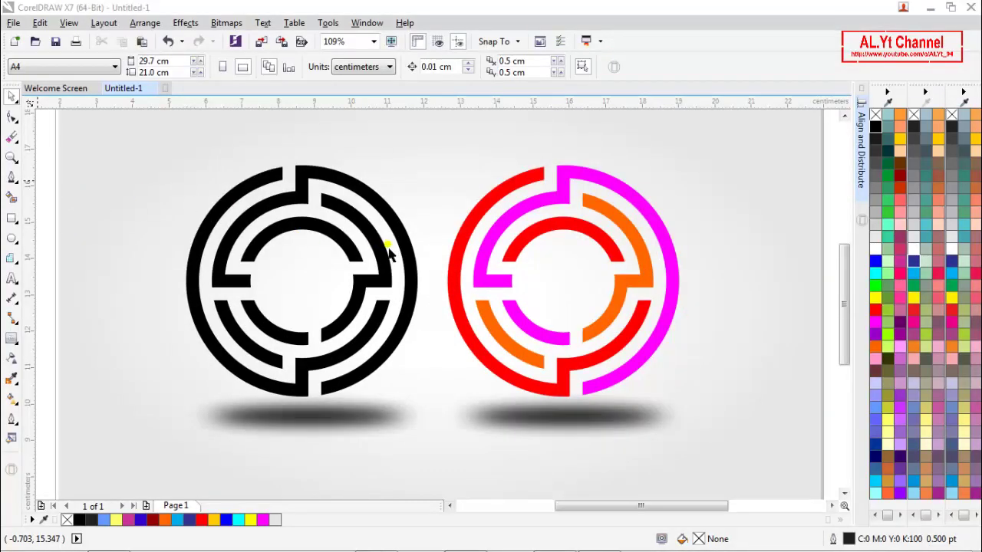
{"action": "scroll", "coordinate": [387, 245], "scroll_direction": "down", "scroll_amount": 2}
{"action": "key", "text": "z"}
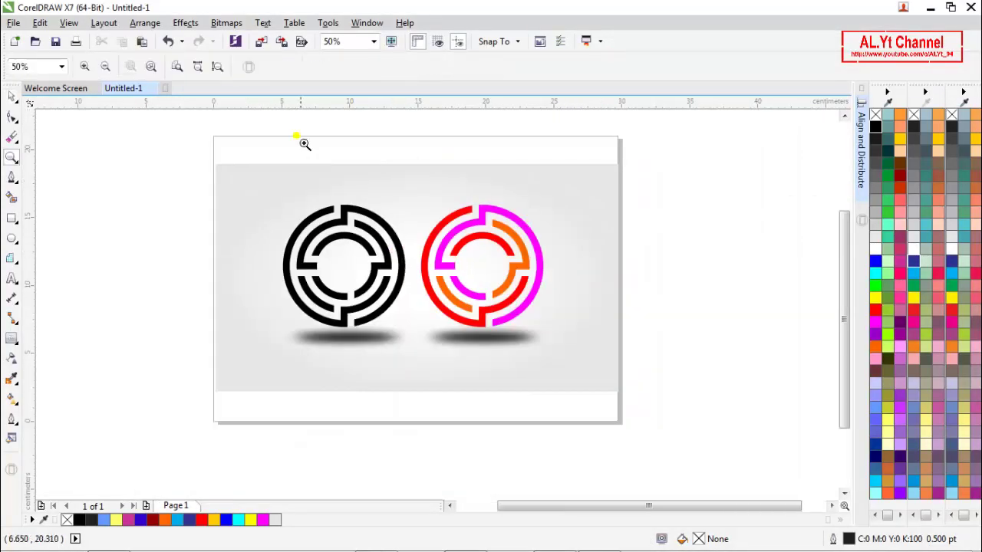
{"action": "left_click", "coordinate": [216, 67]}
{"action": "key", "text": "space"}
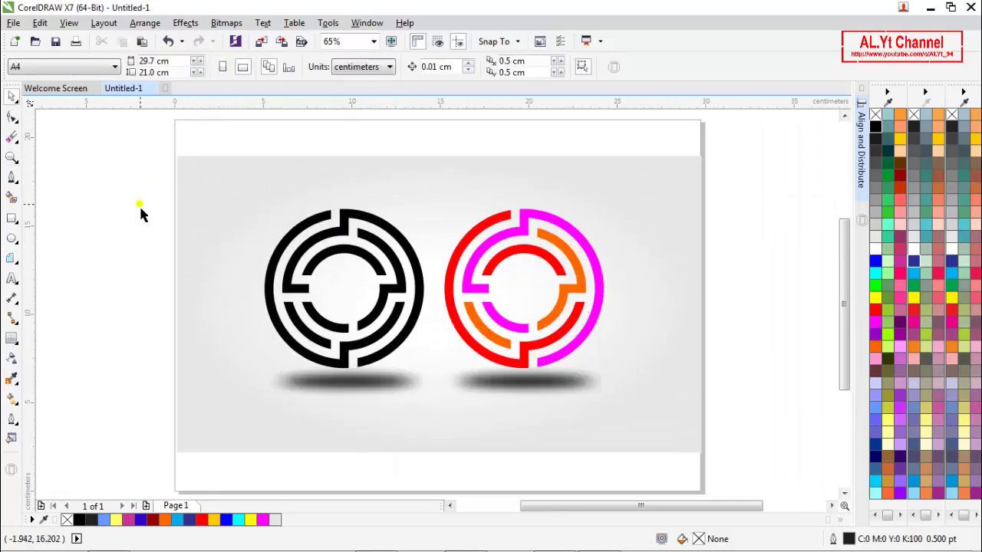